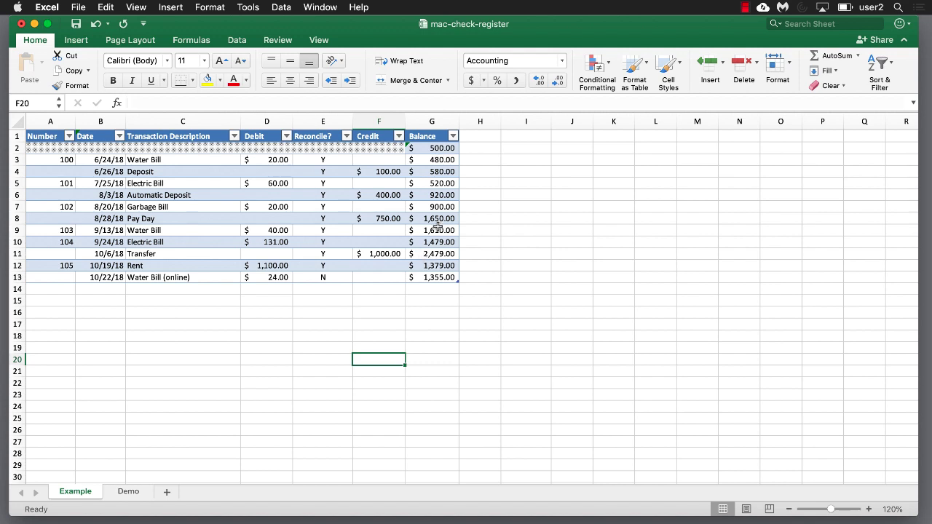
Add a new row below the last register entry with check number 106 and date 11/1/2018
left_click(436, 278)
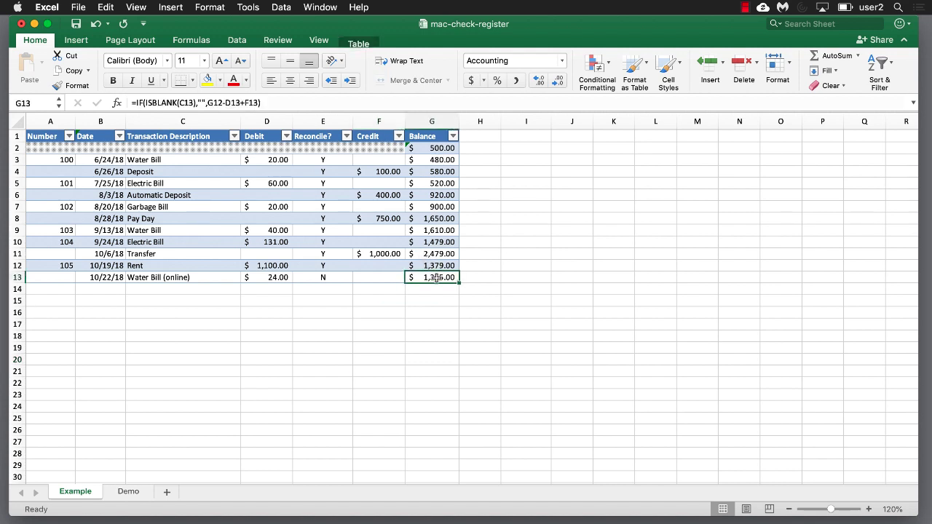
key("Tab")
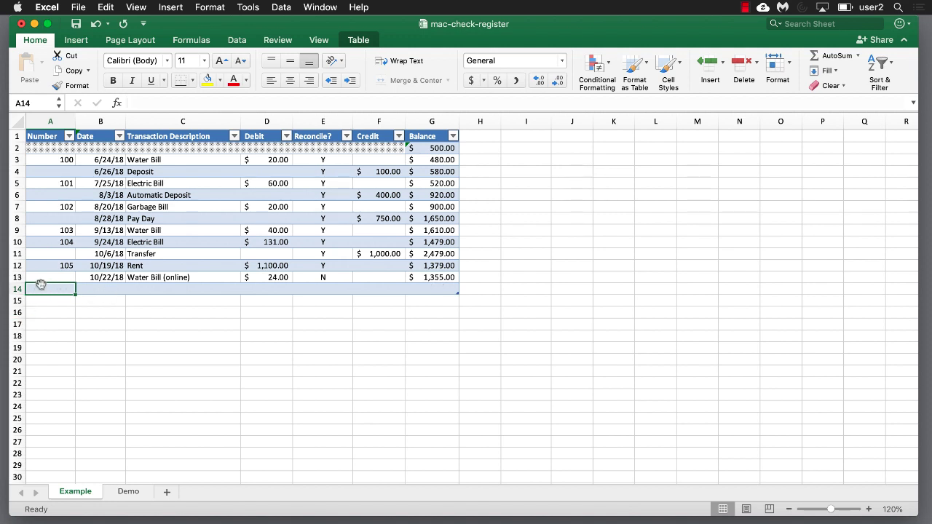
type("106")
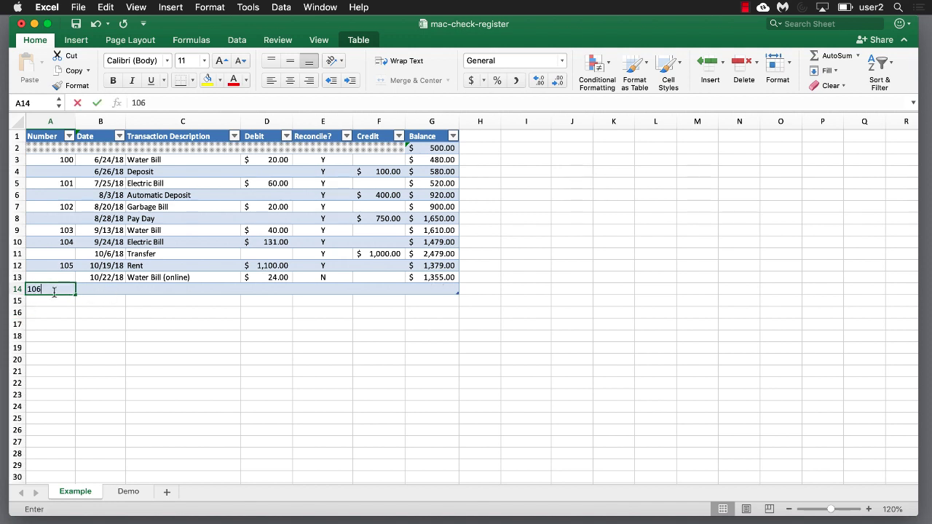
left_click(111, 286)
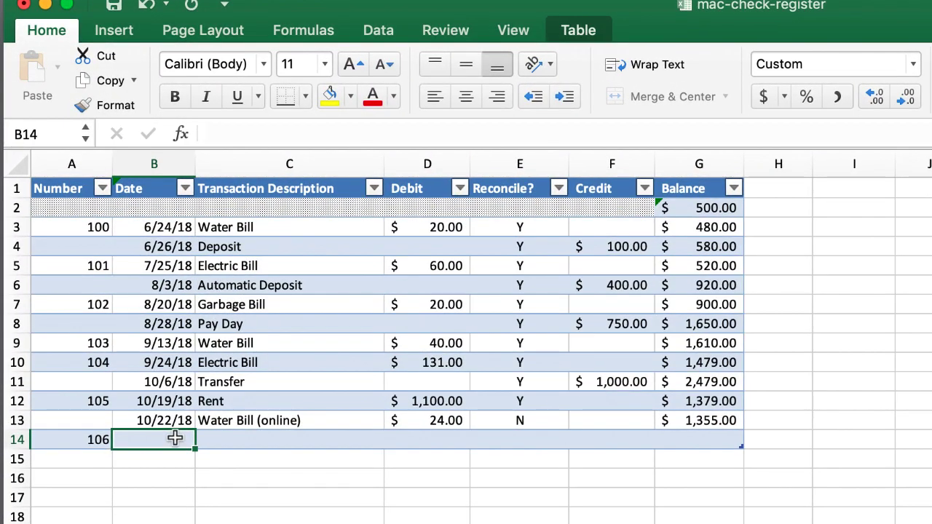
type("11/1/")
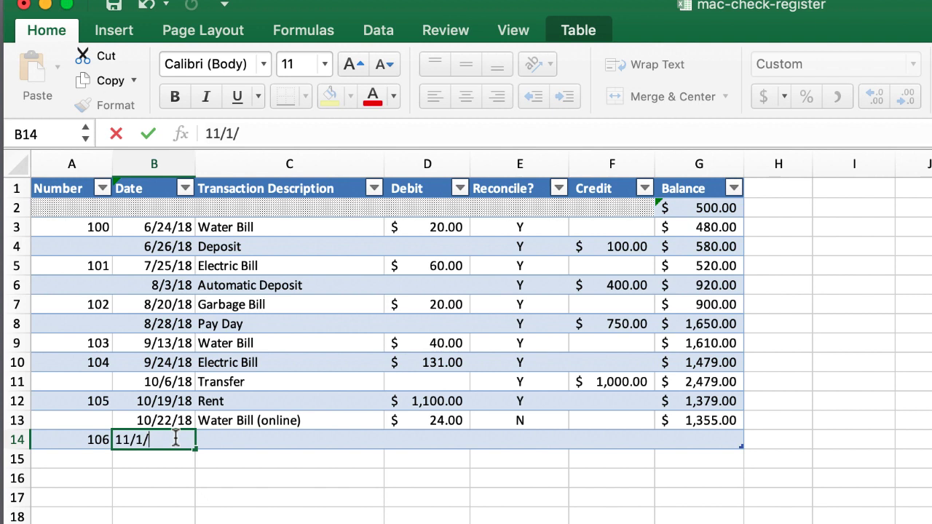
type("2018")
key("Tab")
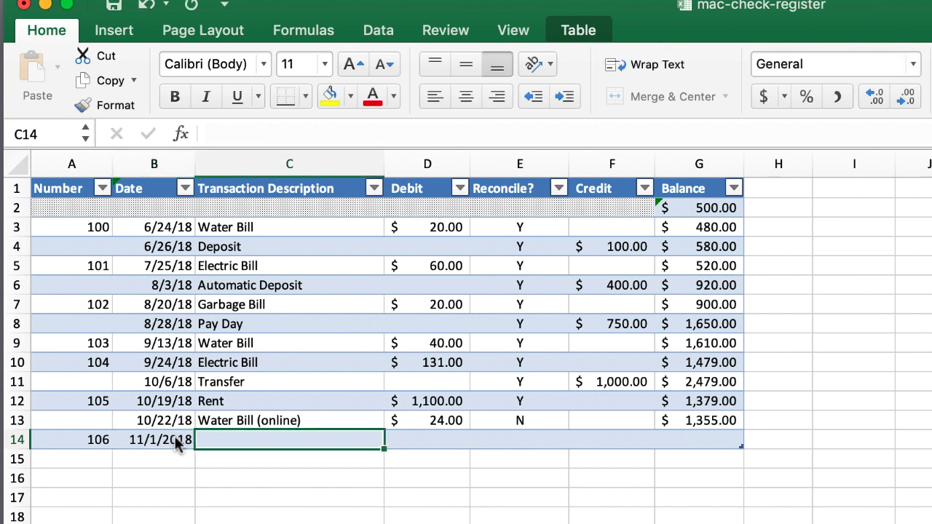
Enter the description Store and a debit of 87.00 for the check 106 entry
type("Store")
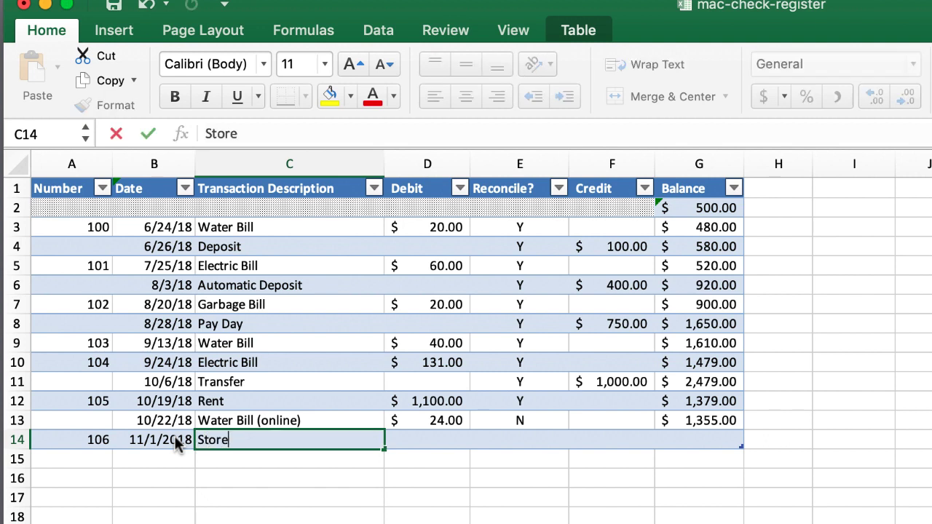
key("Tab")
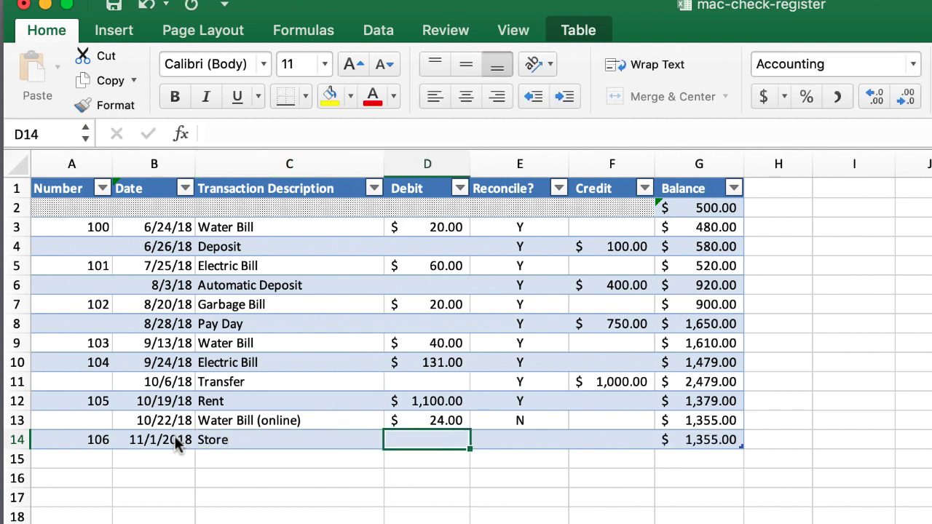
type("87")
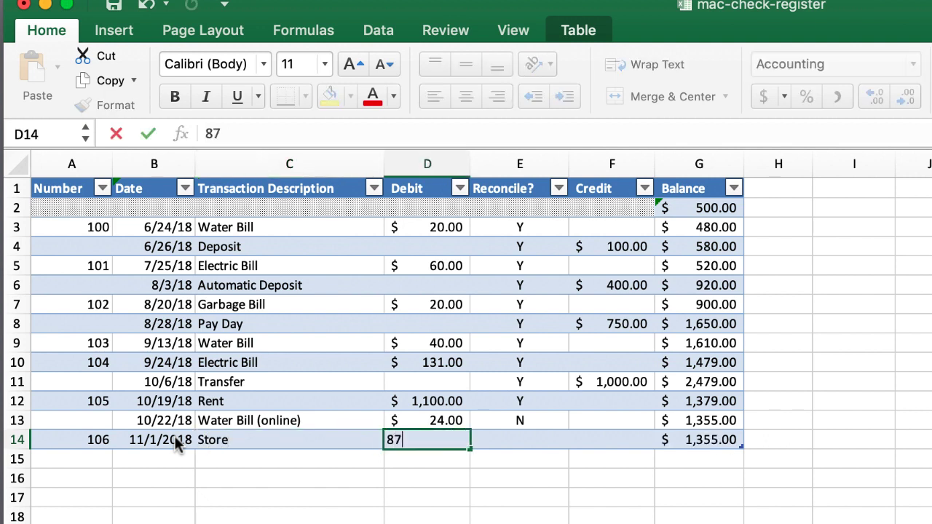
type(".00")
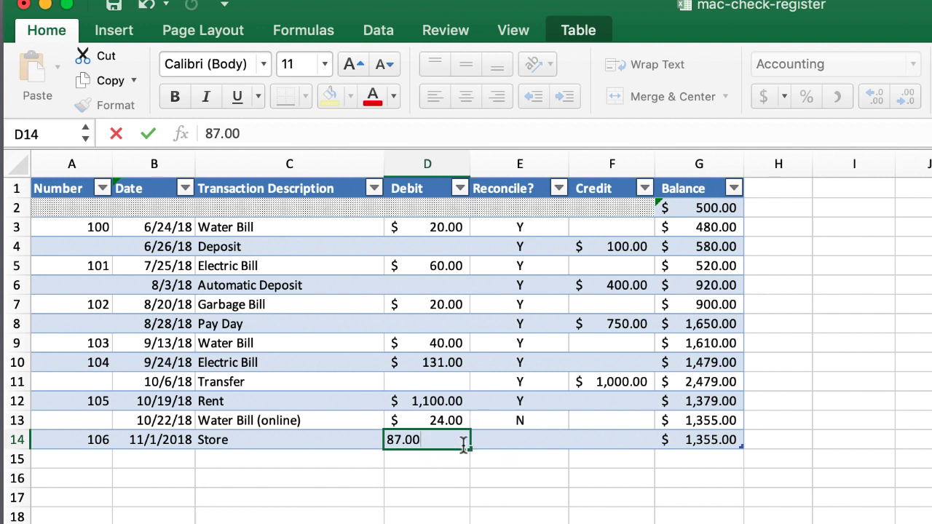
key("Tab")
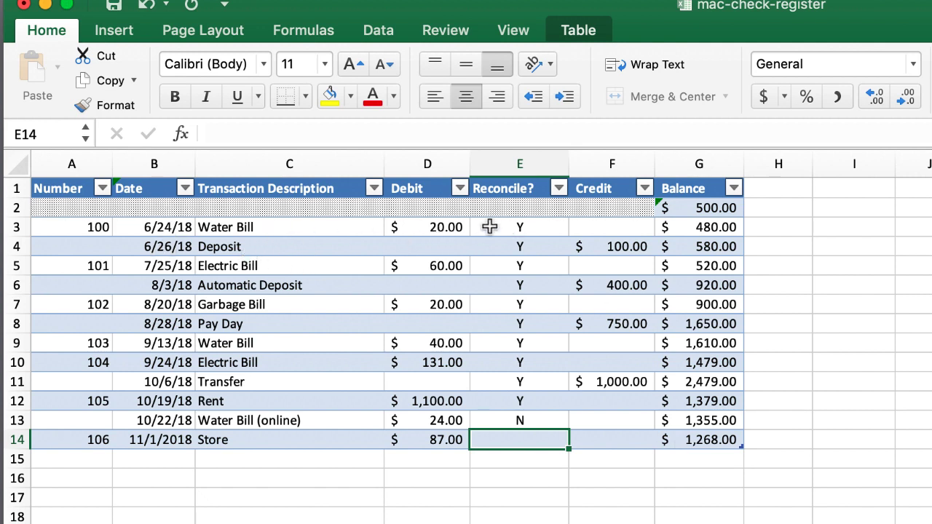
Examine sample entries in the Reconcile?, Credit and Balance columns, including the starting balance and the first running-balance formula
left_click(453, 226)
left_click(493, 225)
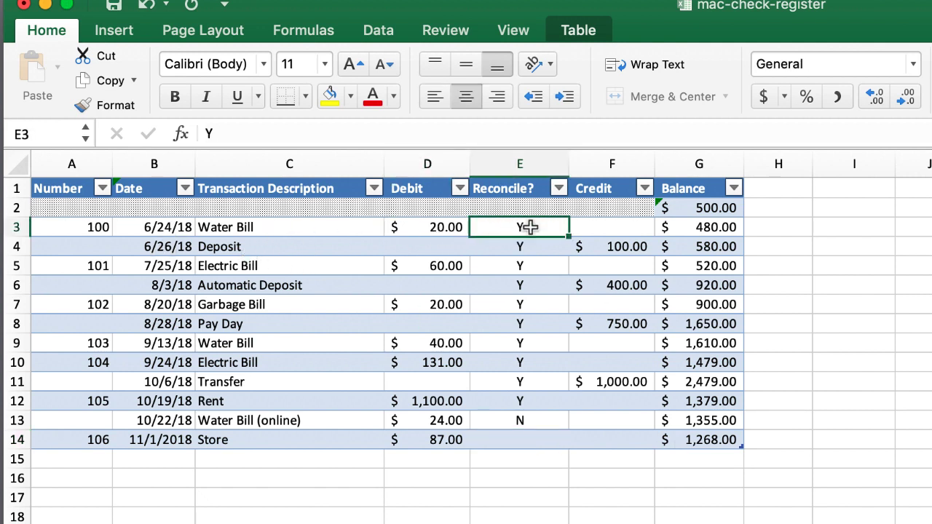
left_click(621, 231)
left_click(623, 245)
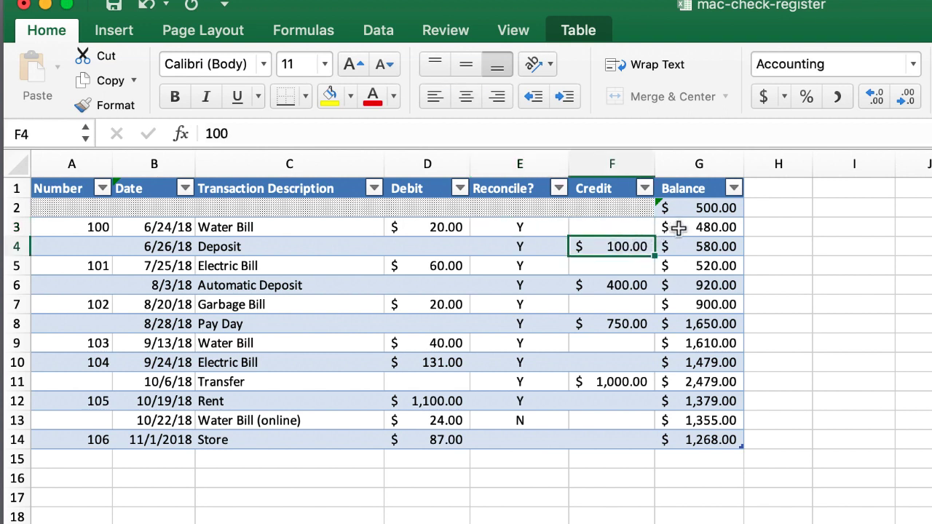
left_click(699, 211)
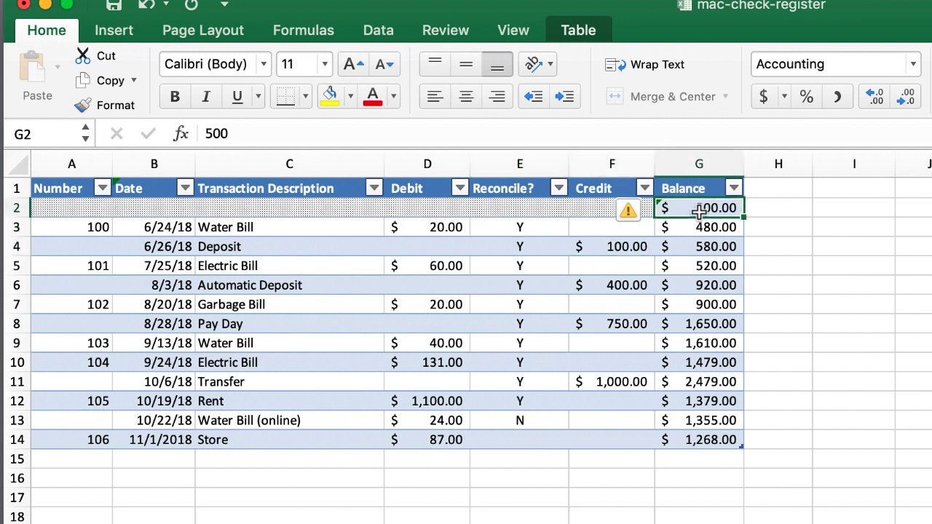
left_click(695, 227)
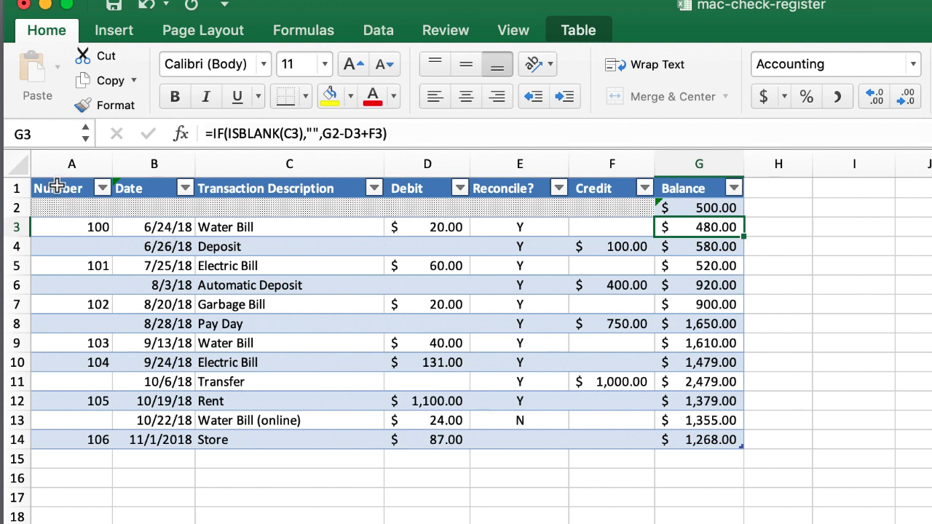
Copy the register range A1:F5, without the Balance column, and add a new blank worksheet
left_click_drag(56, 186, 620, 244)
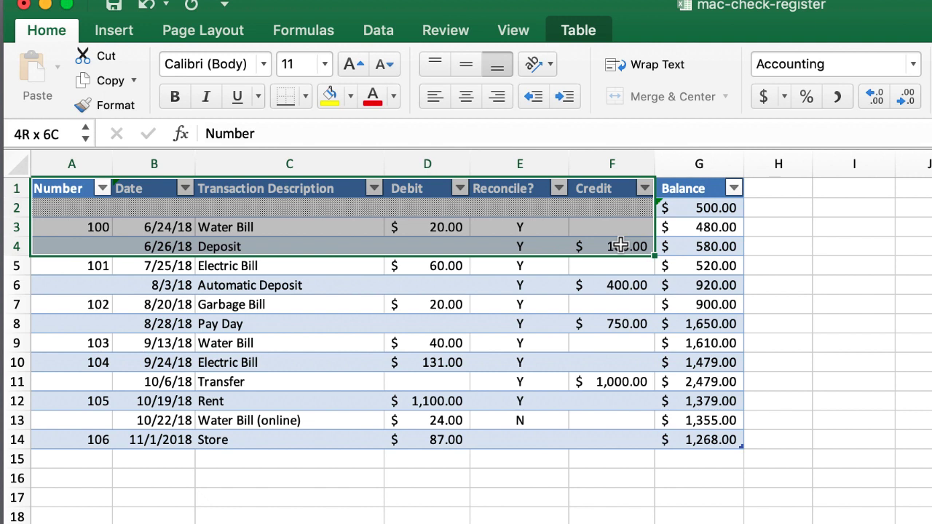
left_click_drag(621, 244, 620, 242)
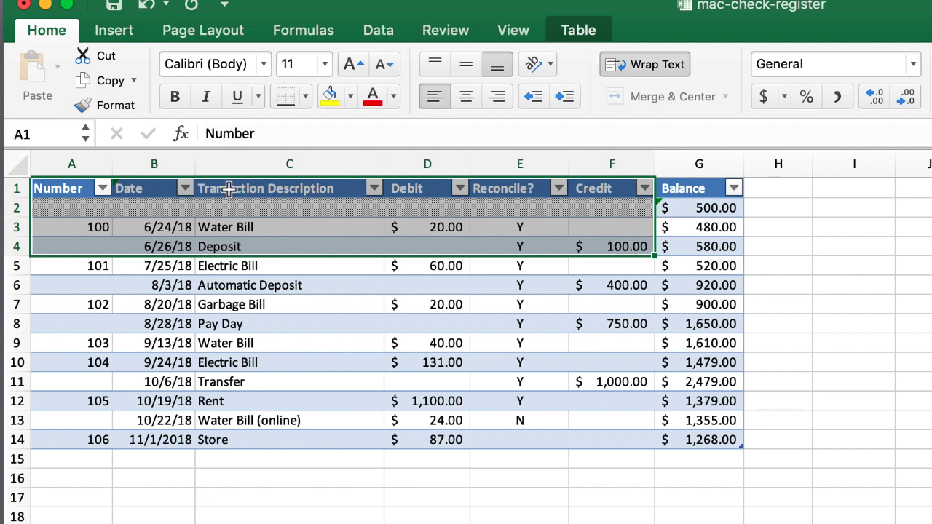
left_click_drag(67, 182, 584, 266)
left_click(108, 81)
key("shift+F11")
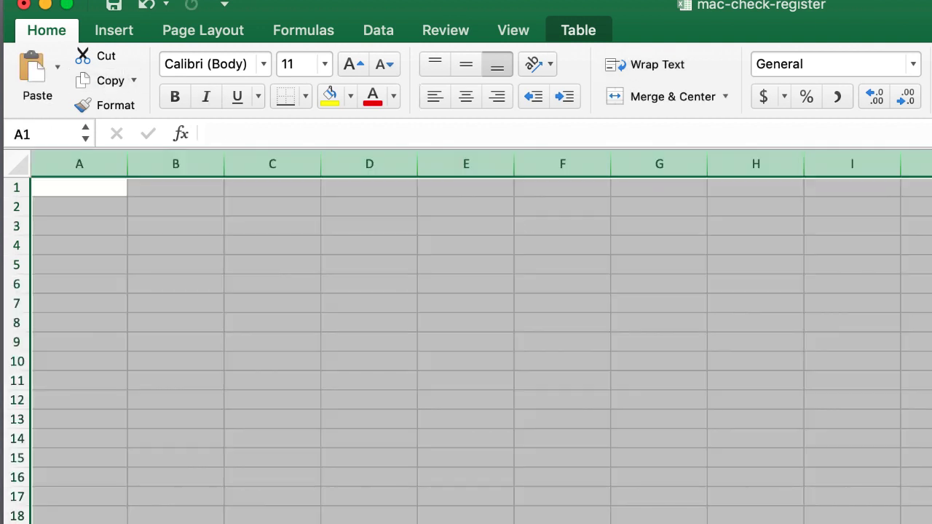
Paste the copied register data as values only, starting at cell A1 of the new sheet
left_click(88, 189)
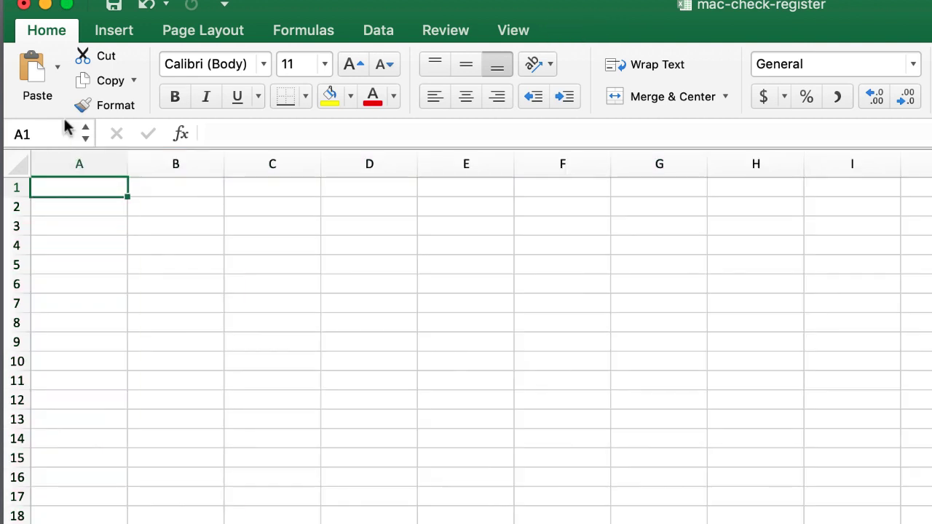
left_click(57, 69)
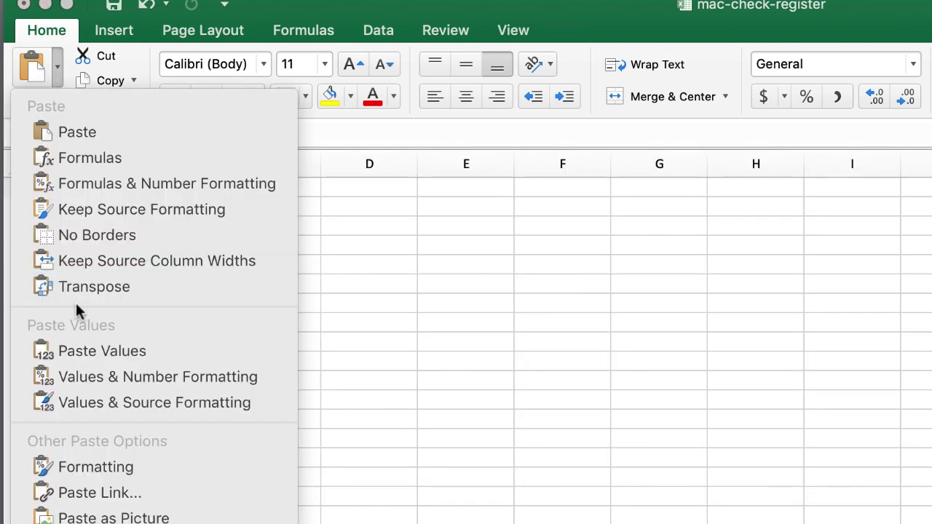
left_click(88, 351)
left_click(383, 318)
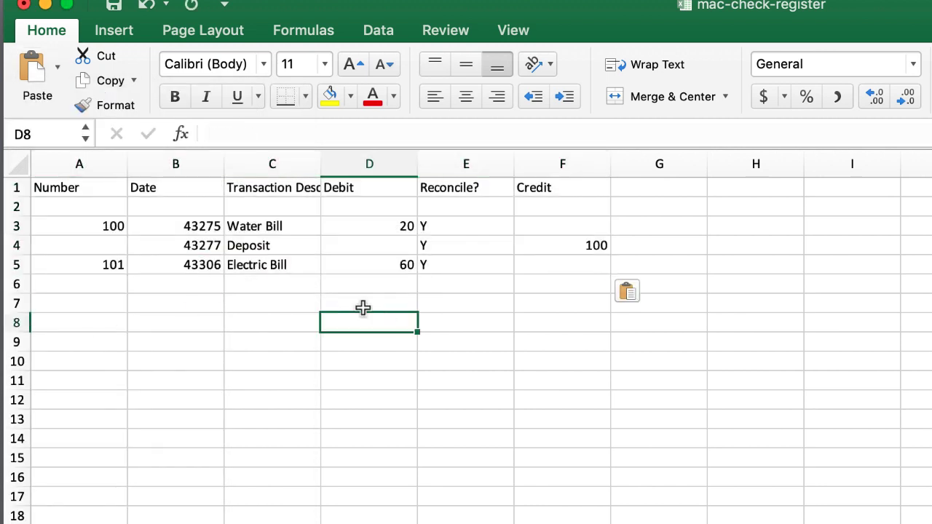
Compare the pasted dates with the original register and format the Date column as Short Date
left_click_drag(187, 228, 189, 270)
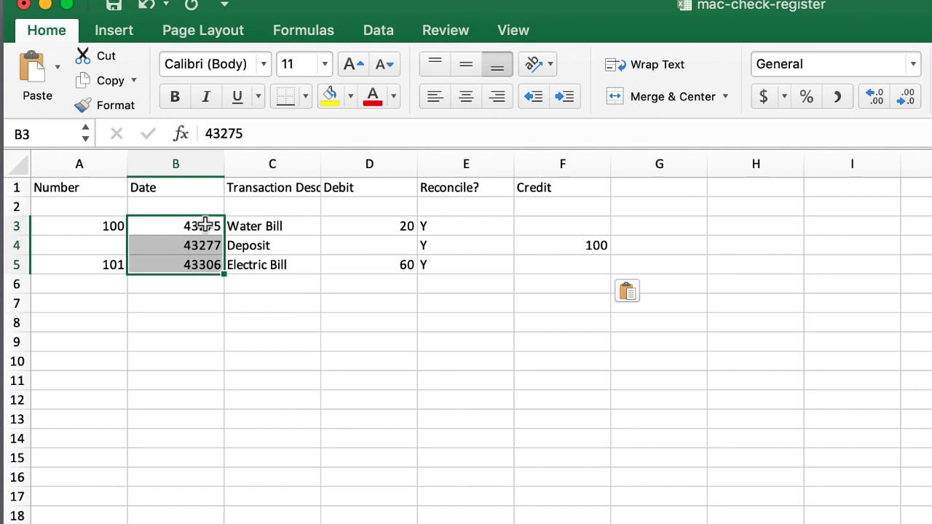
left_click(207, 225)
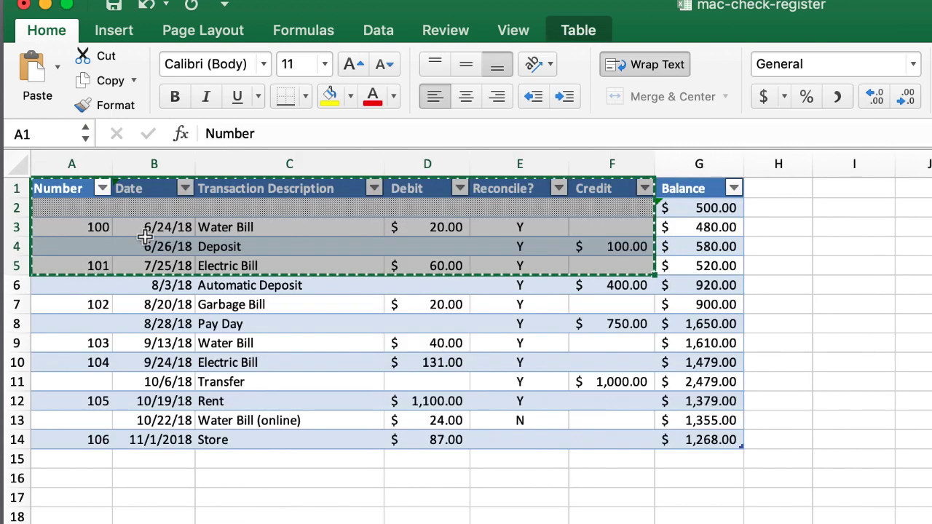
left_click(146, 230)
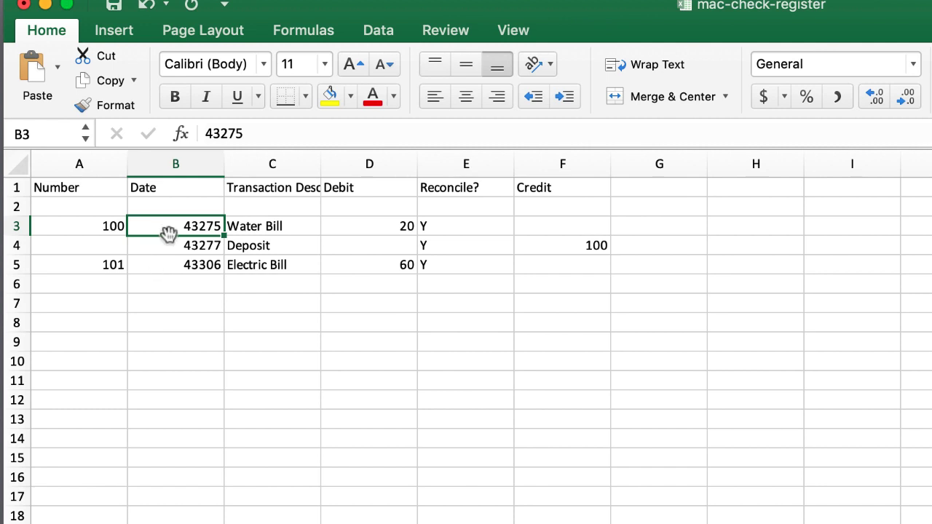
left_click(189, 164)
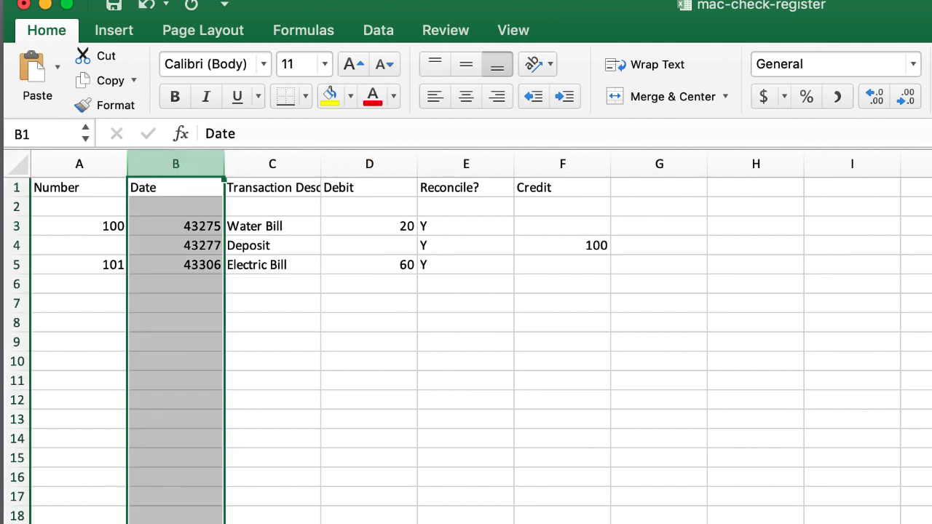
left_click(914, 64)
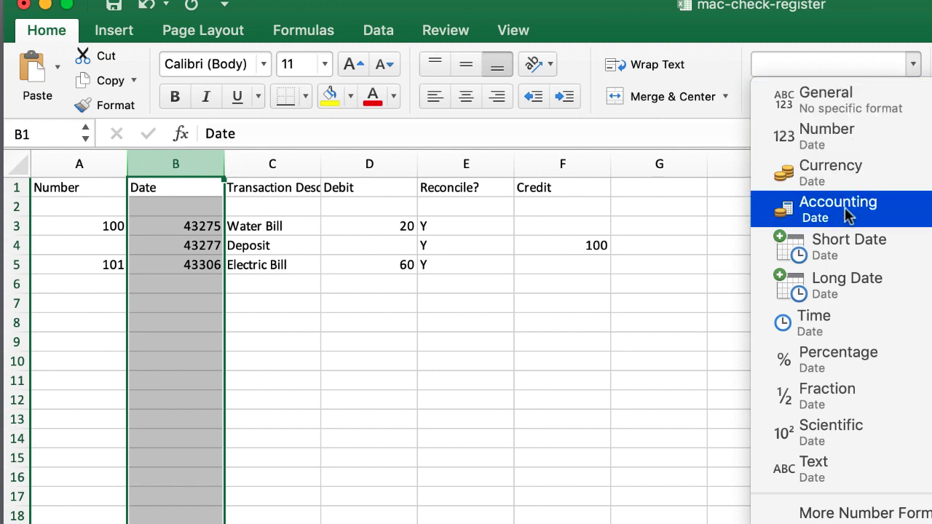
left_click(845, 246)
left_click(424, 406)
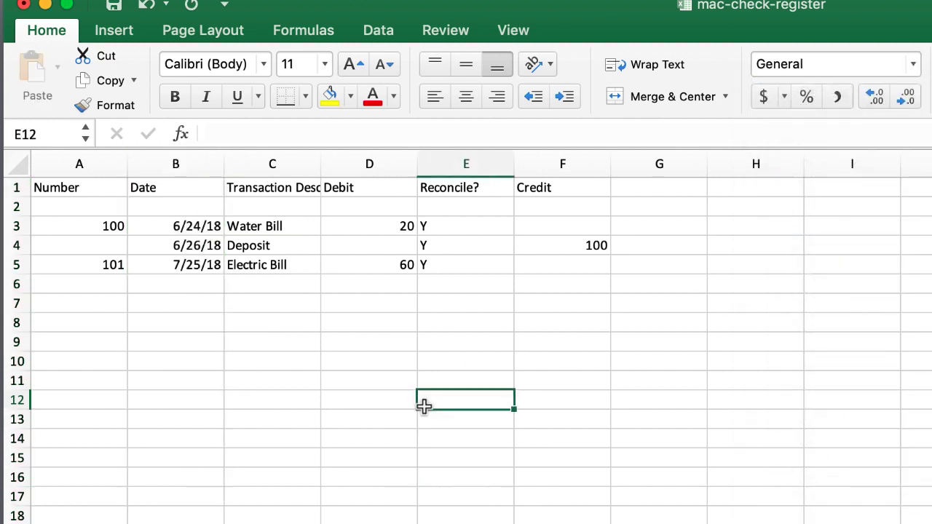
Inspect the pasted amounts in the Debit and Credit columns
left_click(398, 226)
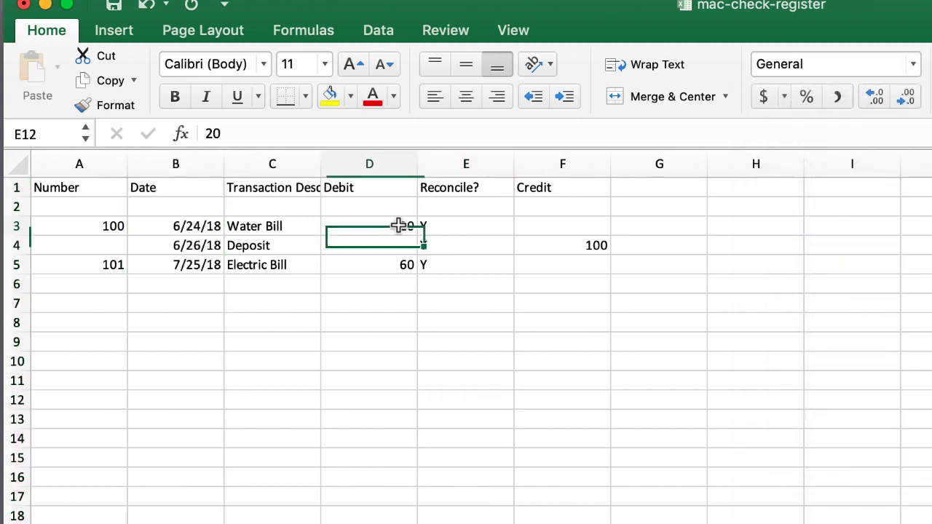
left_click(401, 264)
left_click(569, 245)
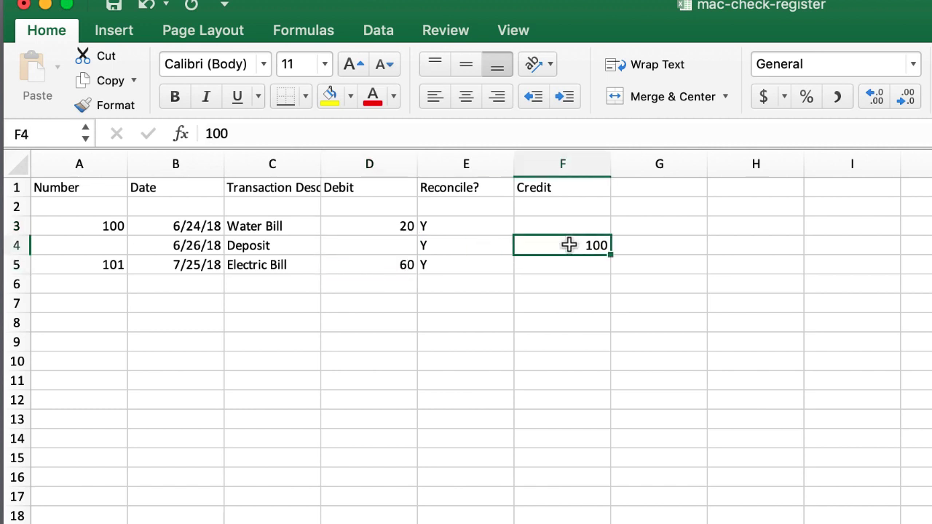
left_click(398, 225)
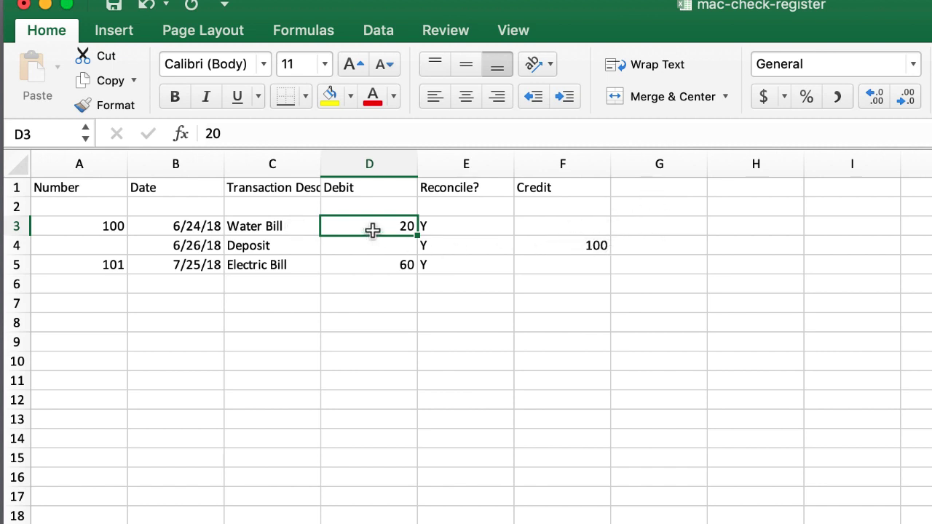
Convert the pasted register data in A1:F5 into a table, specifying that it has headers
left_click_drag(117, 187, 175, 187)
left_click_drag(259, 187, 561, 267)
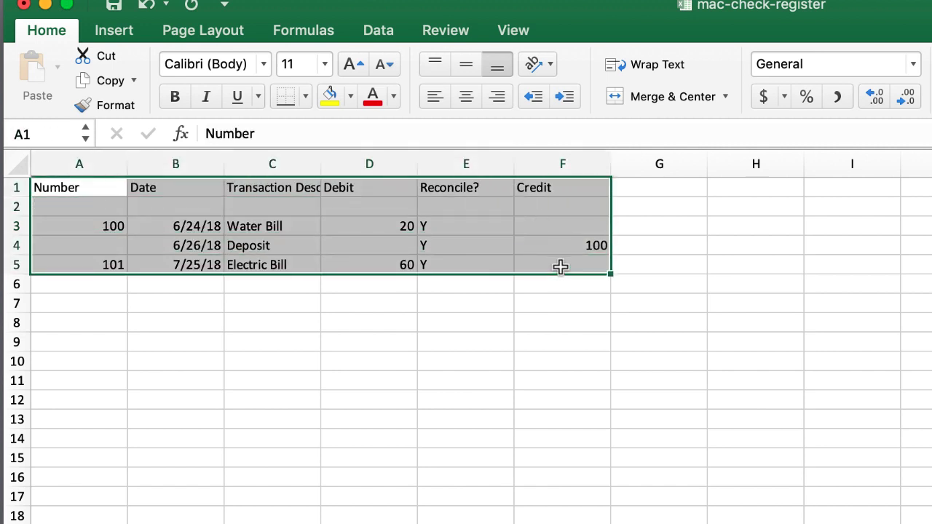
left_click(114, 34)
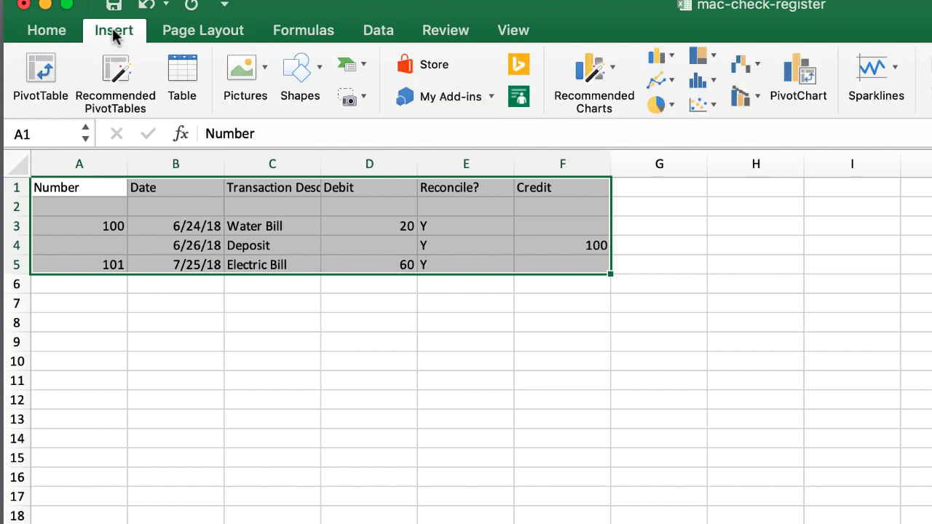
left_click(175, 71)
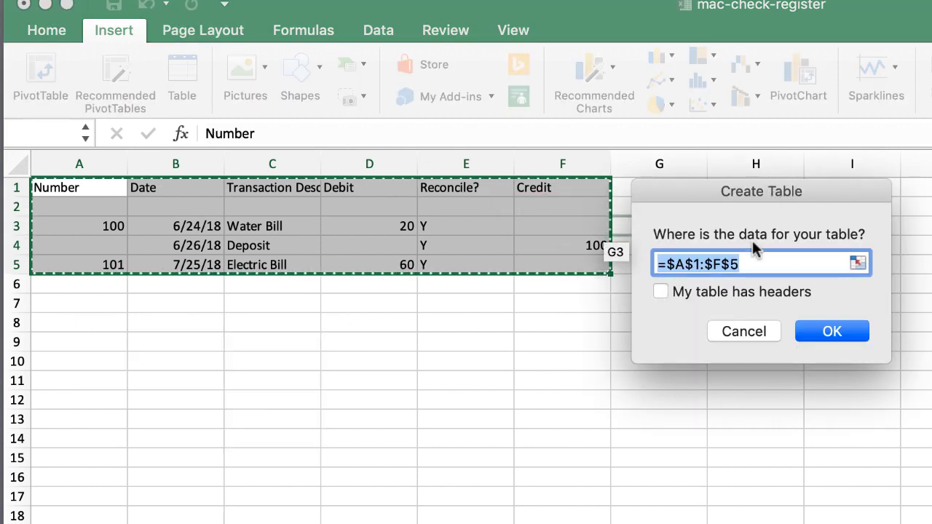
left_click(750, 334)
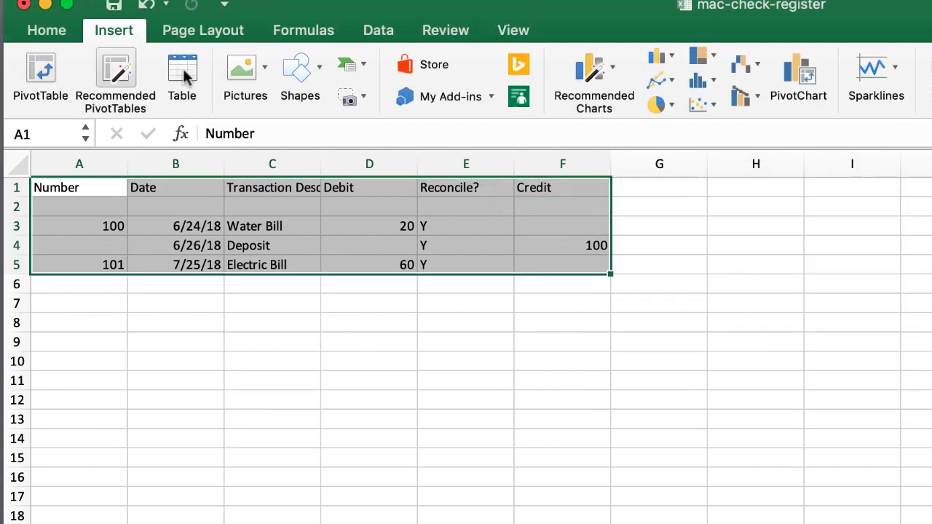
left_click(194, 79)
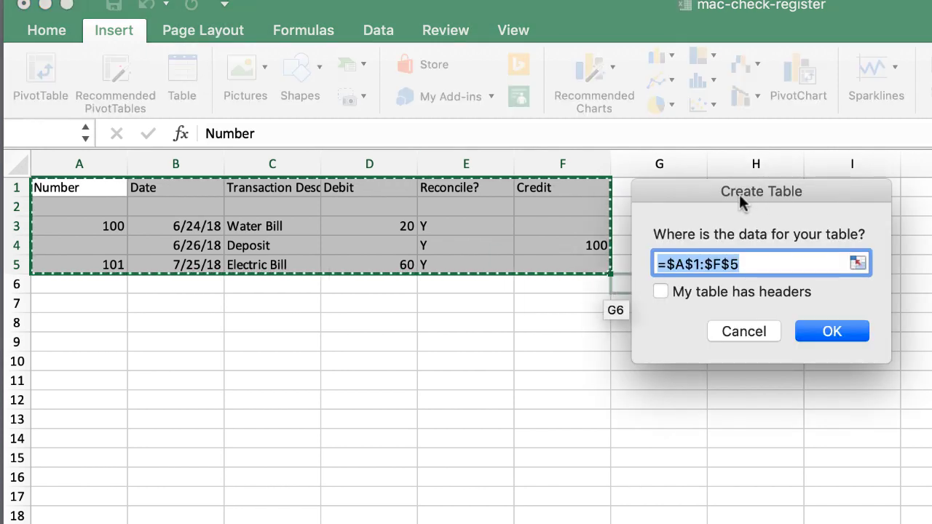
left_click(661, 292)
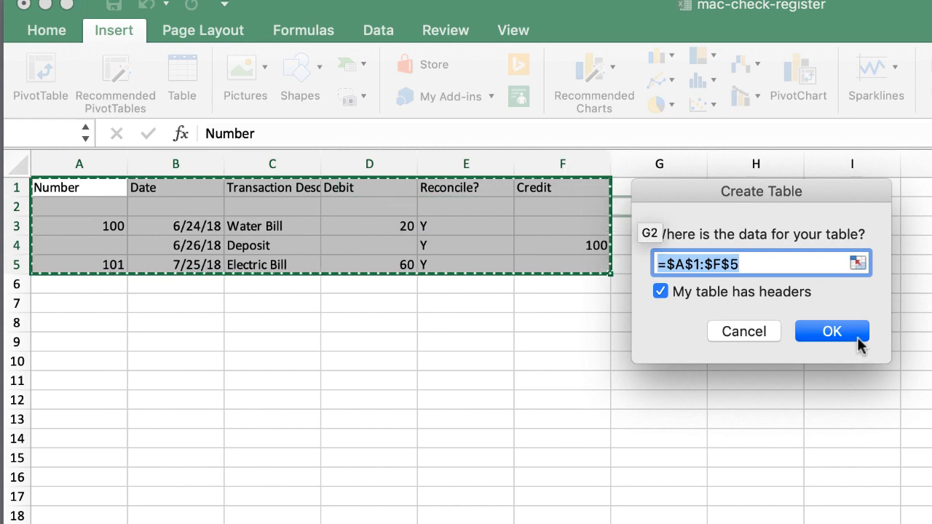
left_click(848, 332)
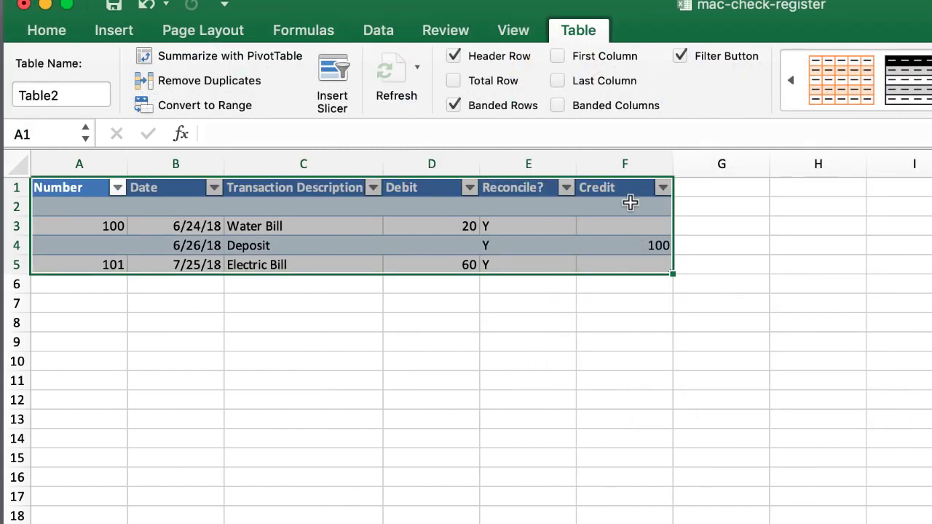
Examine the new table's formatting and compare the available table options for cells inside and outside it
left_click(621, 208)
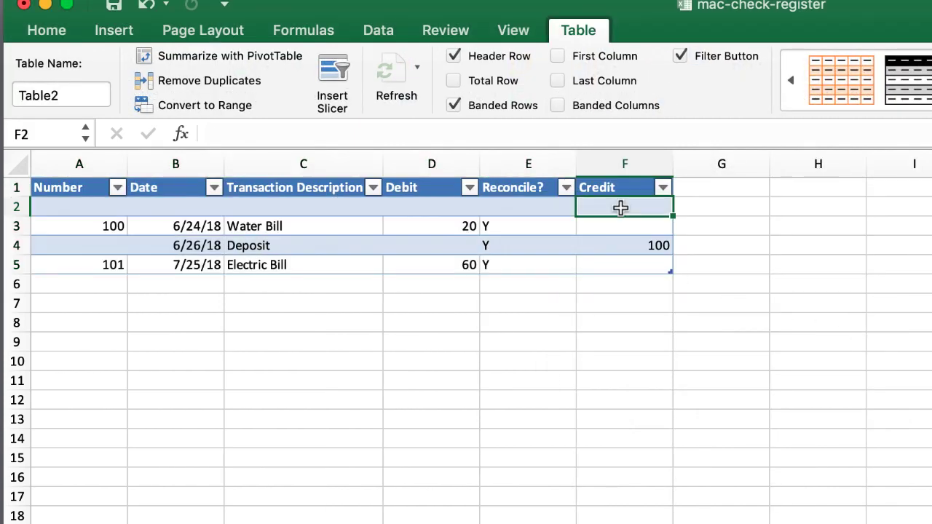
left_click(733, 346)
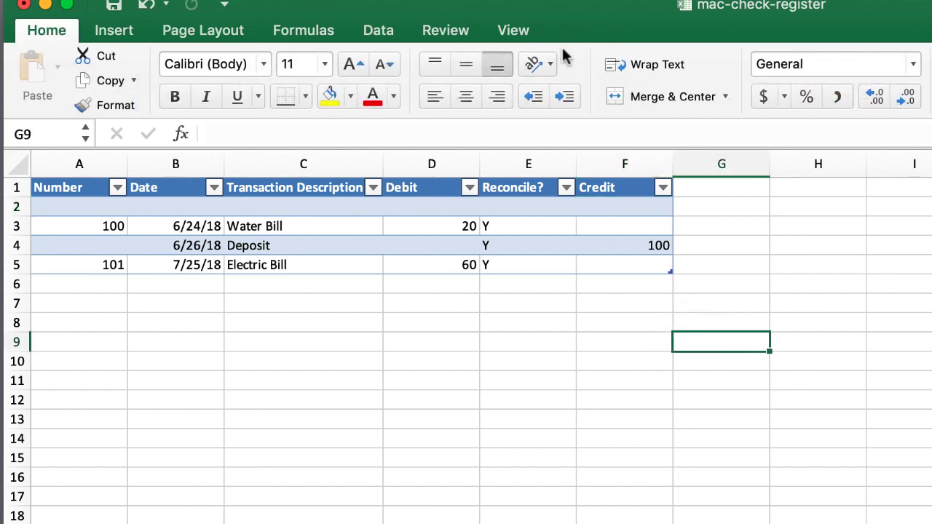
left_click(560, 223)
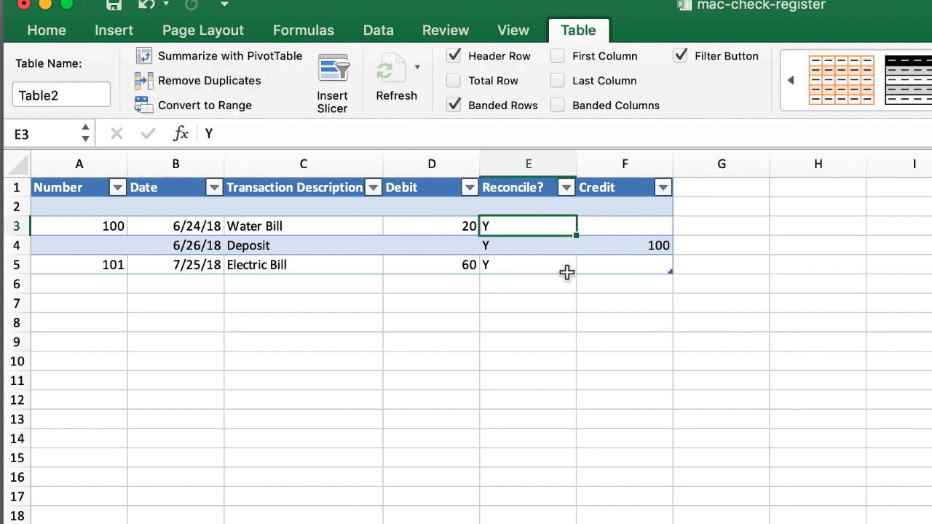
left_click(599, 435)
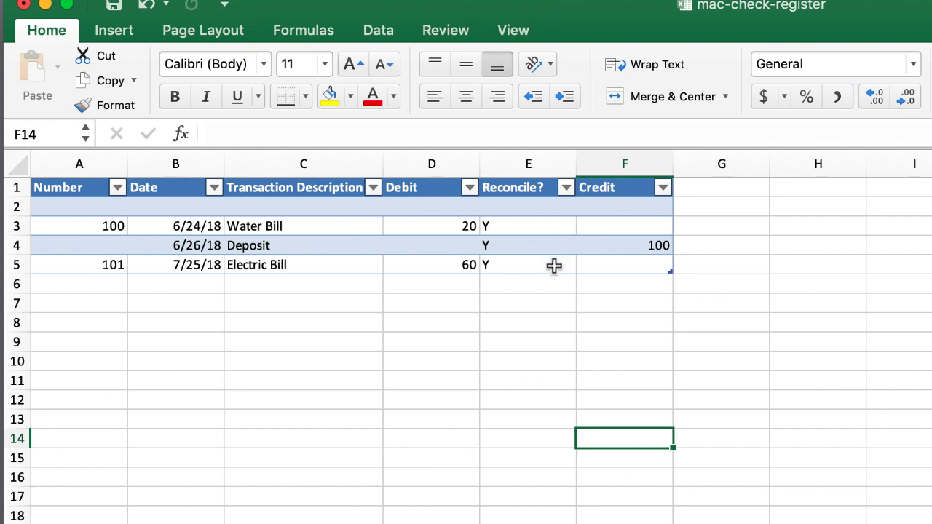
left_click(541, 243)
Extend the table with a new column headed Balance in G1
left_click(730, 187)
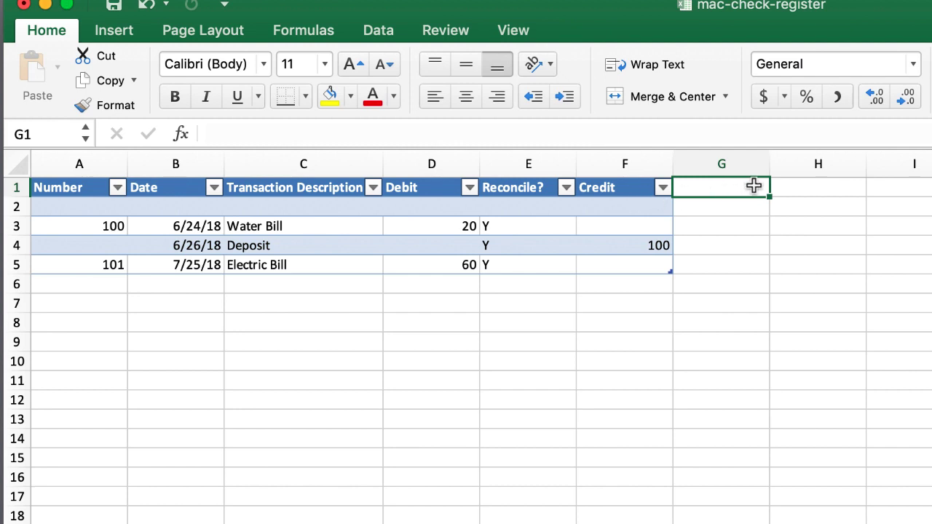
type("Balance")
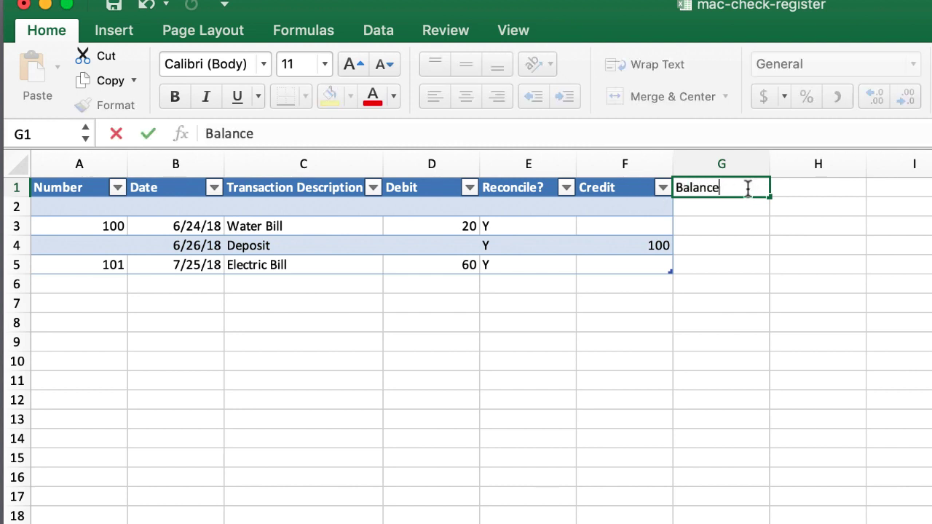
key("Tab")
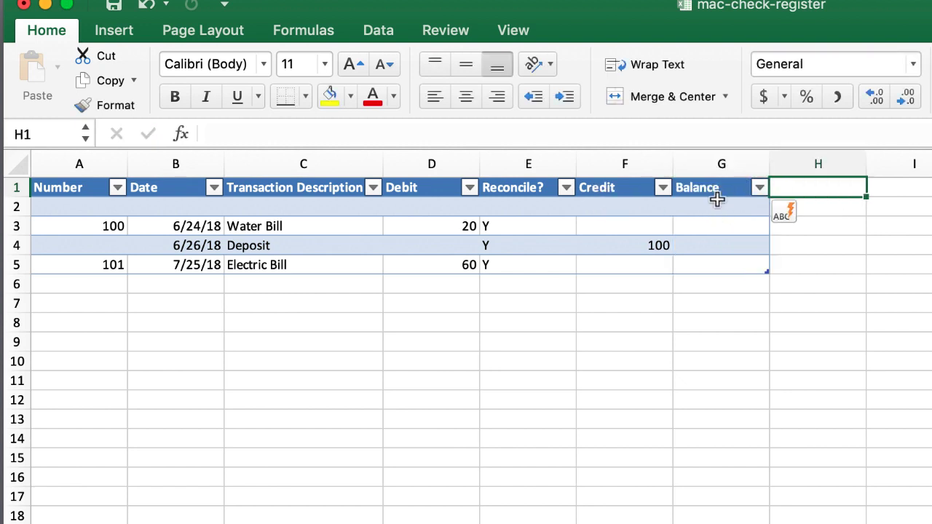
Enter 500 as the starting balance in G2
left_click(716, 206)
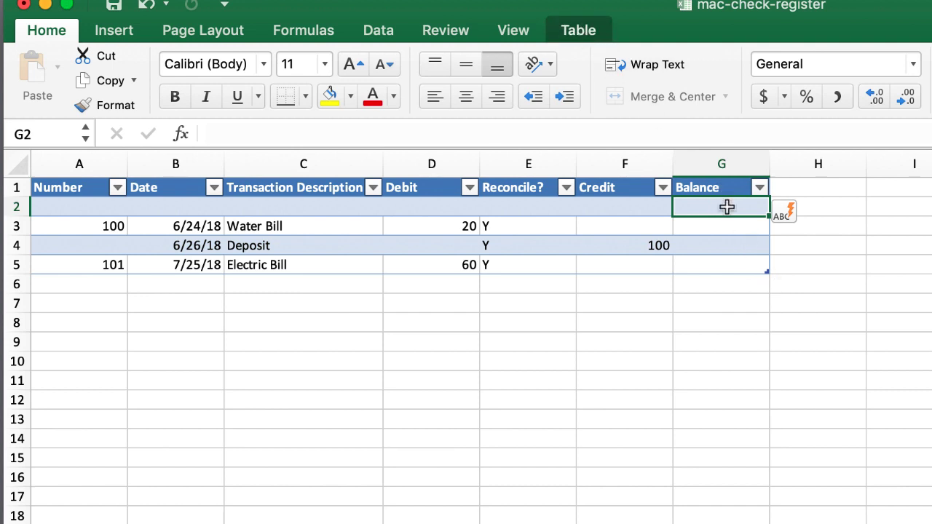
type("100")
key("BackSpace")
key("BackSpace")
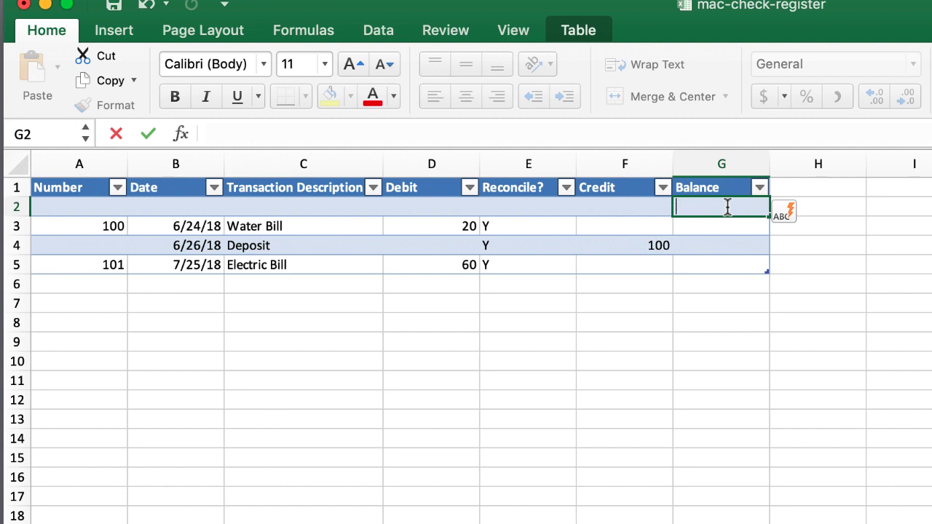
type("500")
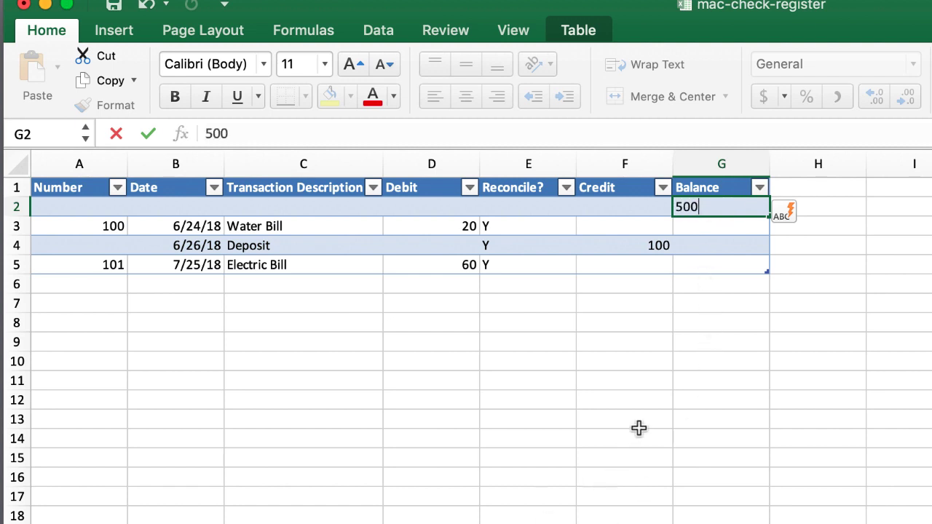
left_click(738, 229)
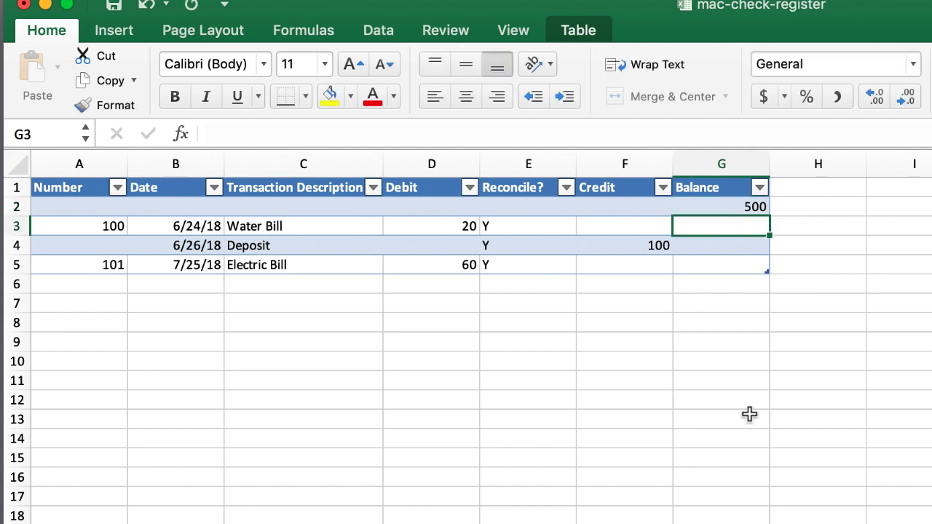
type("=")
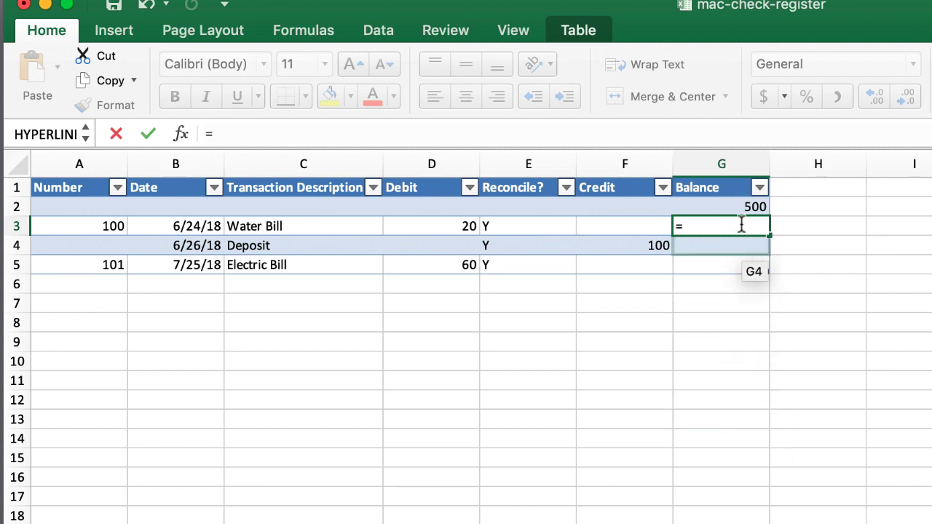
left_click(741, 207)
type("-")
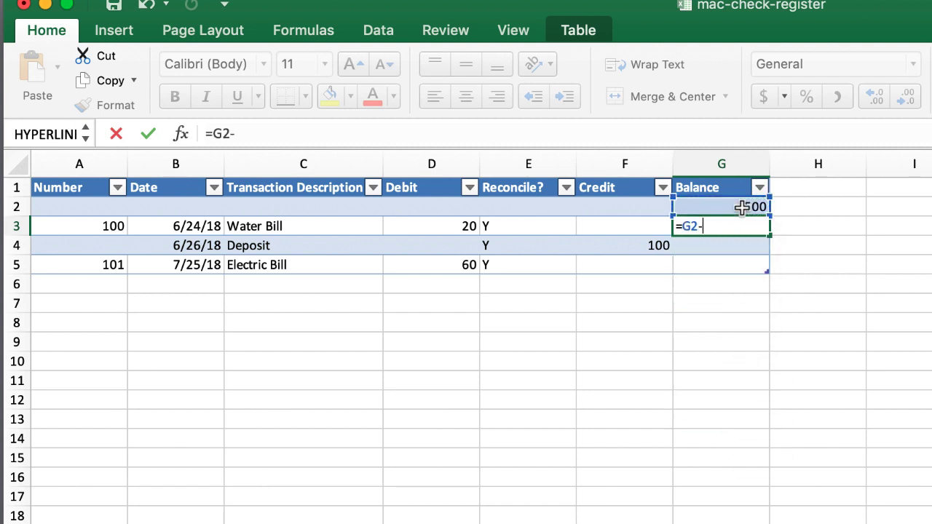
left_click(425, 225)
type("+")
left_click(606, 226)
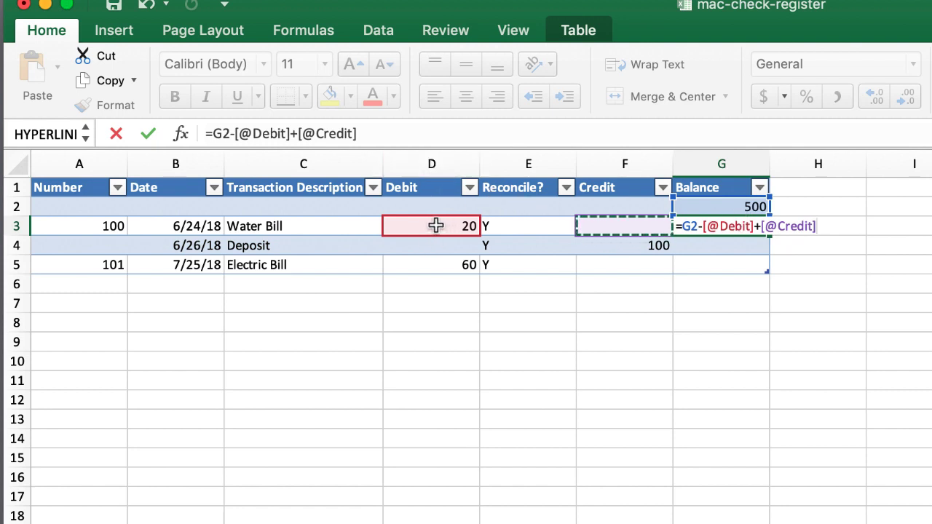
key("Return")
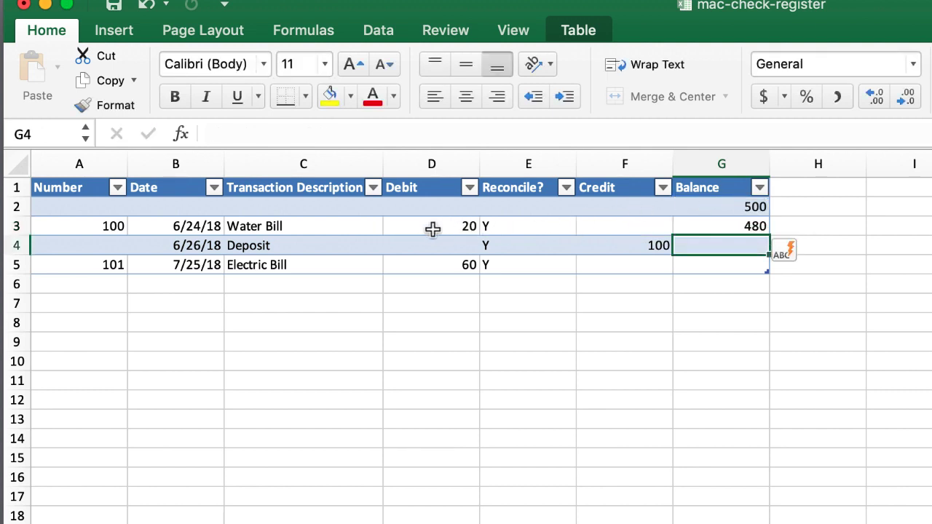
Review the starting balance in G2 and the structured references in the G3 formula
left_click(734, 228)
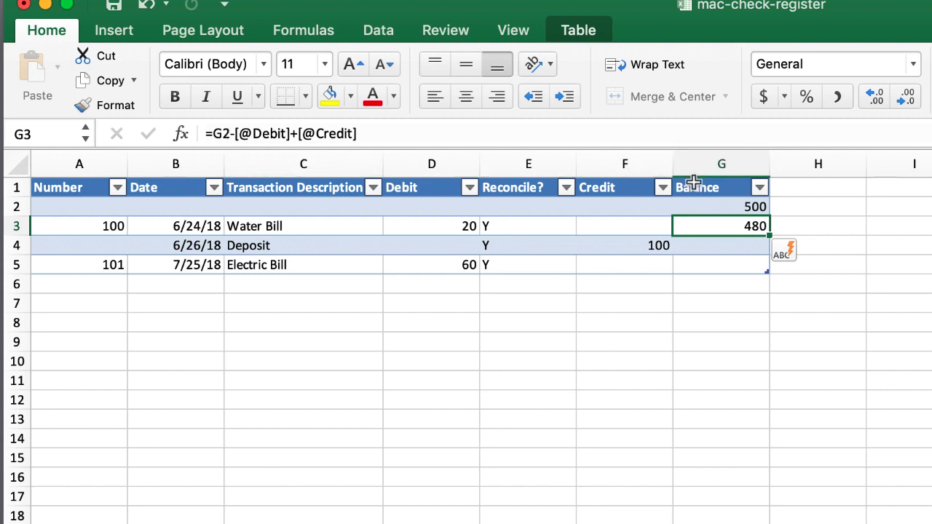
left_click(740, 206)
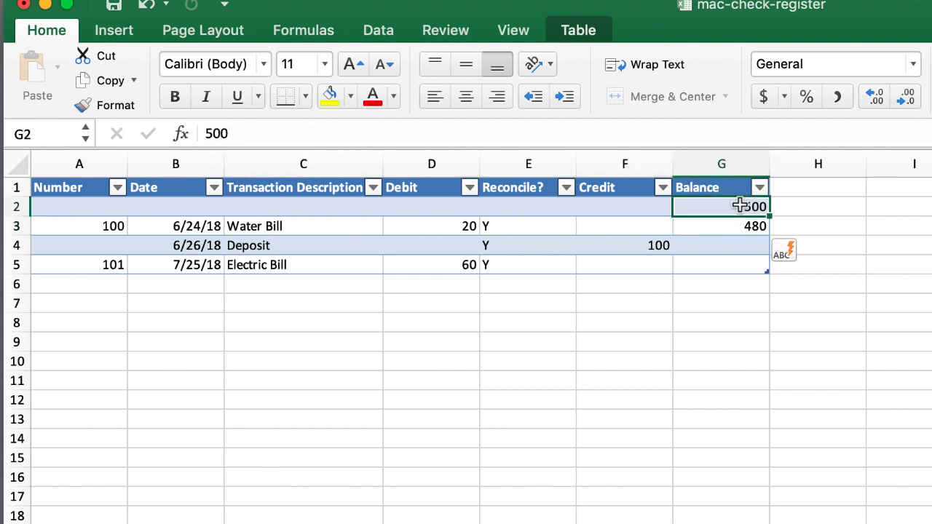
left_click(741, 228)
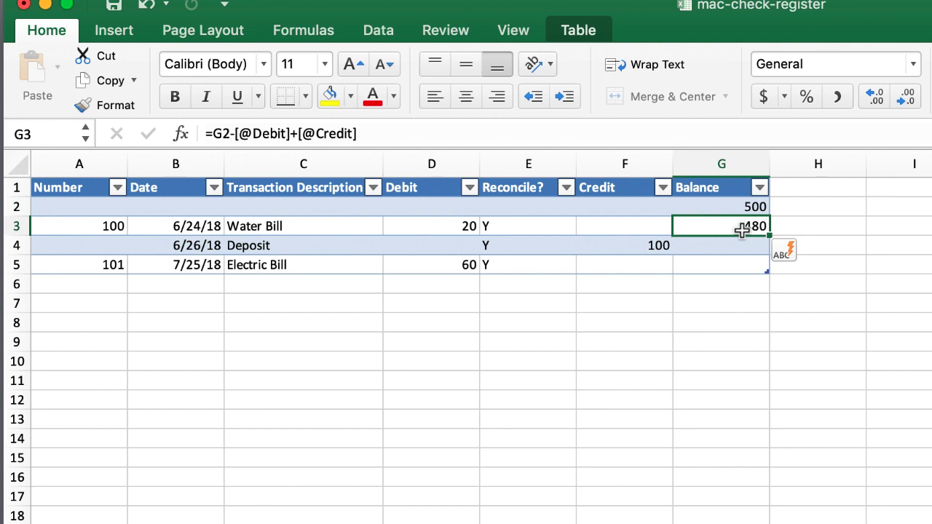
left_click(377, 134)
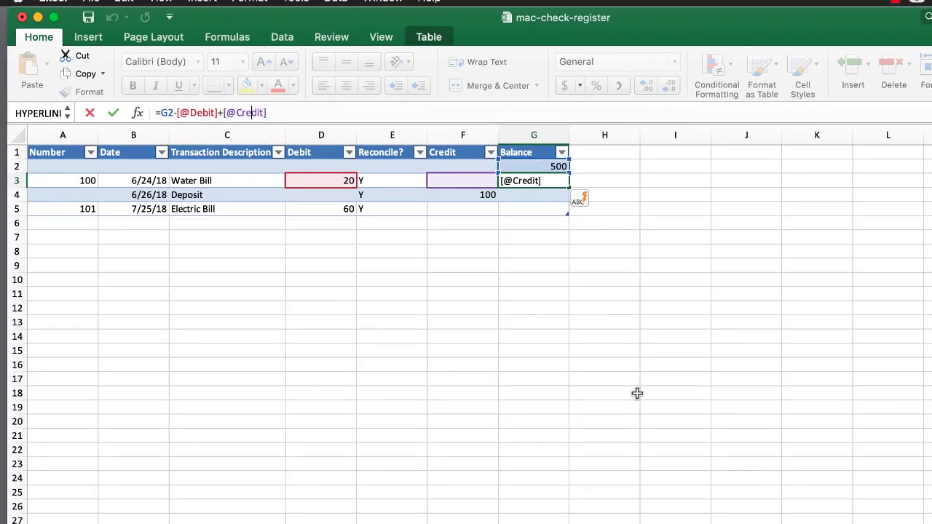
key("Return")
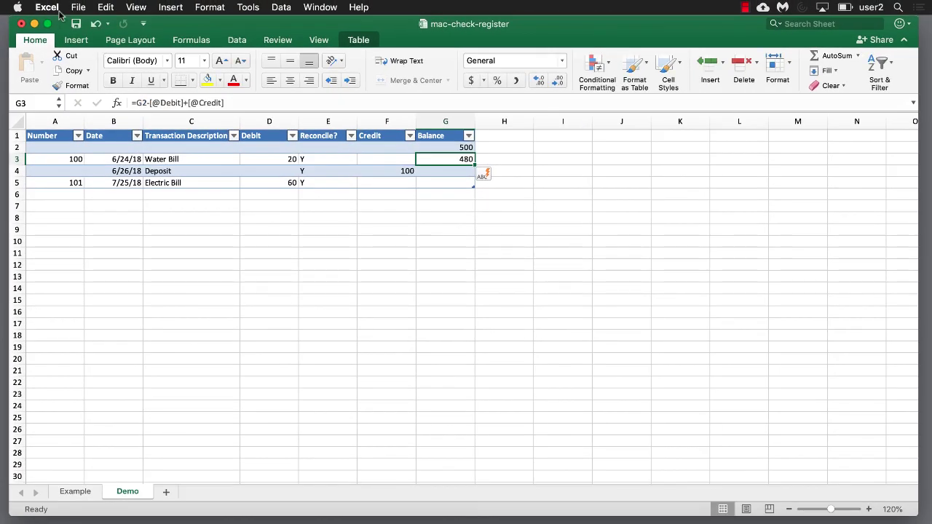
Disable the use of table names in formulas in the Tables & Filters preferences and recheck the G3 formula
left_click(47, 7)
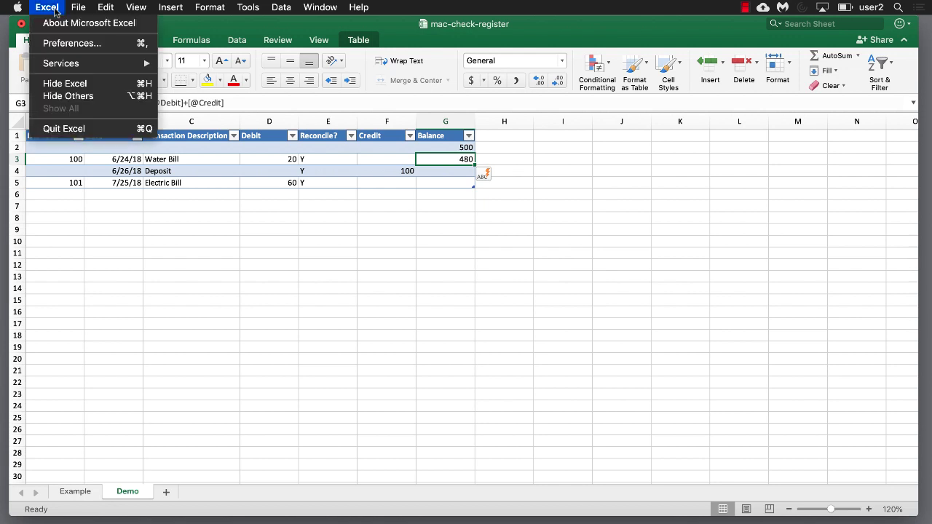
left_click(65, 44)
left_click(521, 233)
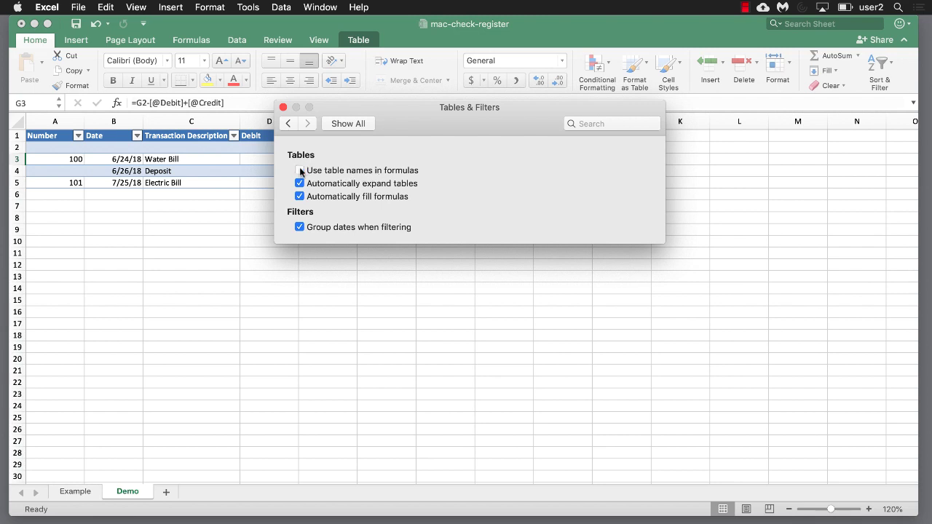
left_click(283, 108)
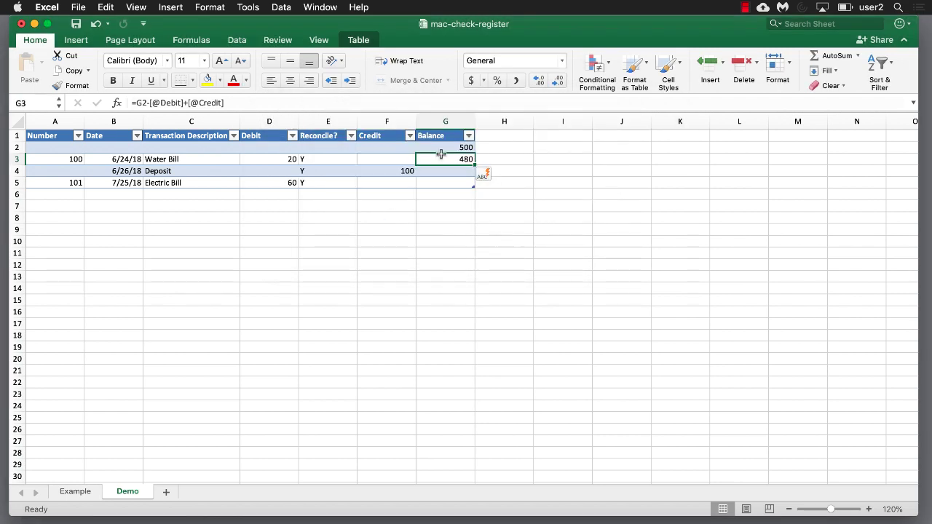
left_click(237, 101)
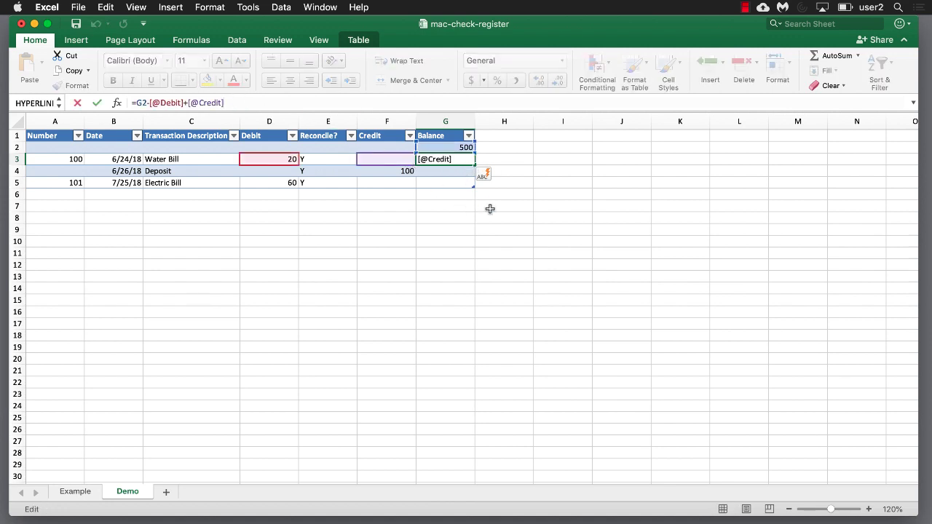
key("Return")
Calculate the Deposit row's balance in G4 with the formula =G3-D4+F4
left_click(459, 172)
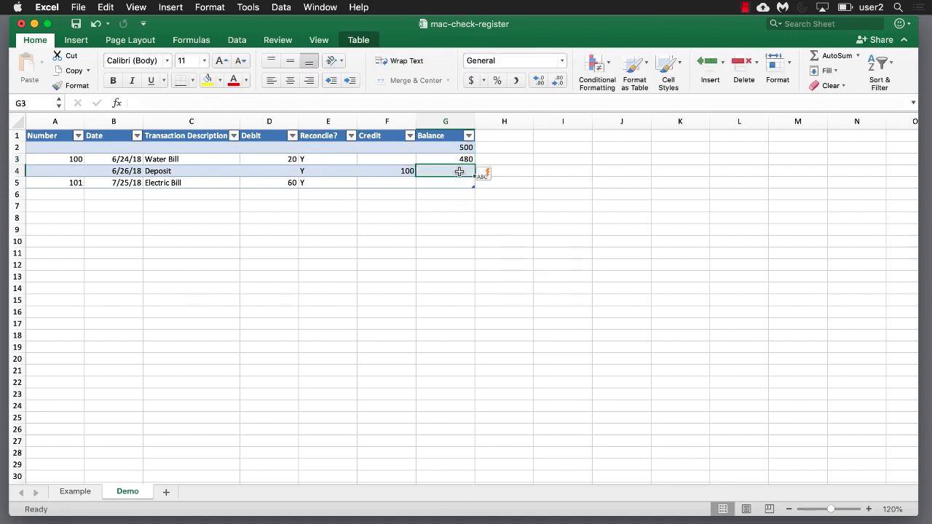
type("=")
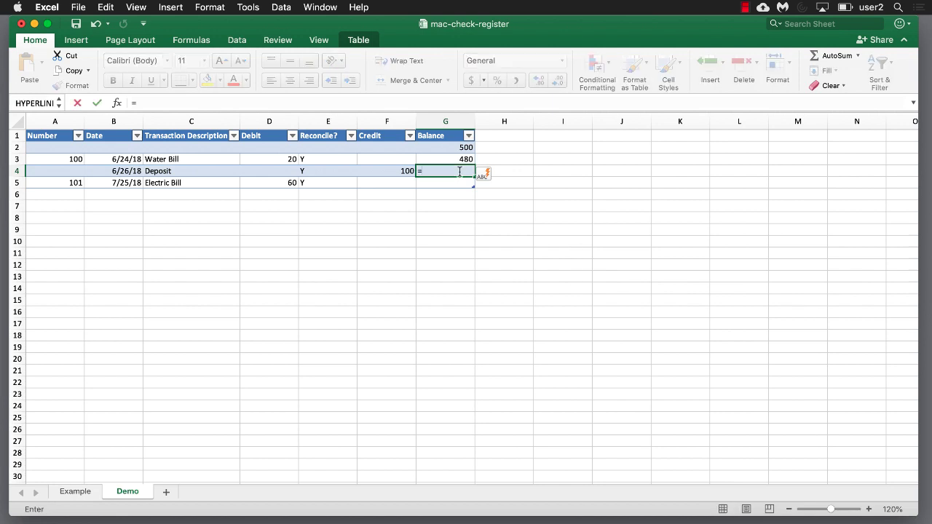
left_click(461, 157)
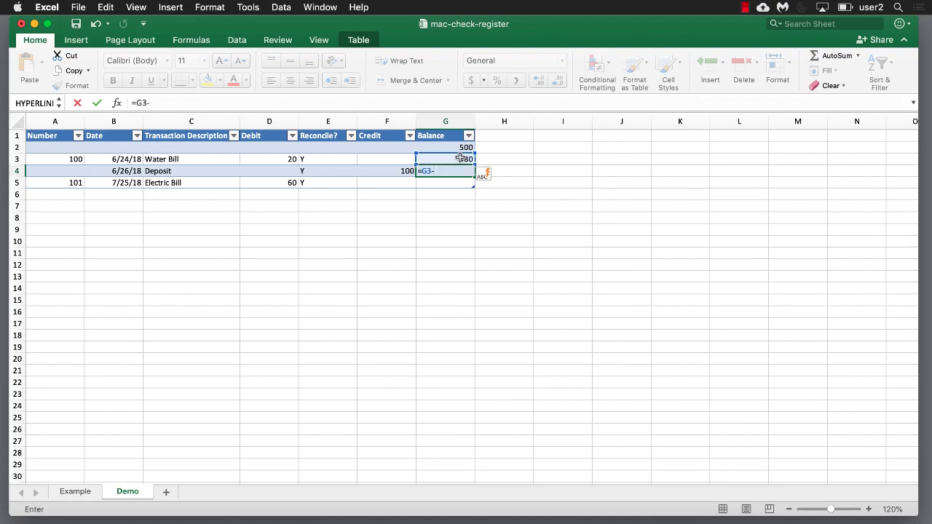
type("-")
left_click(259, 171)
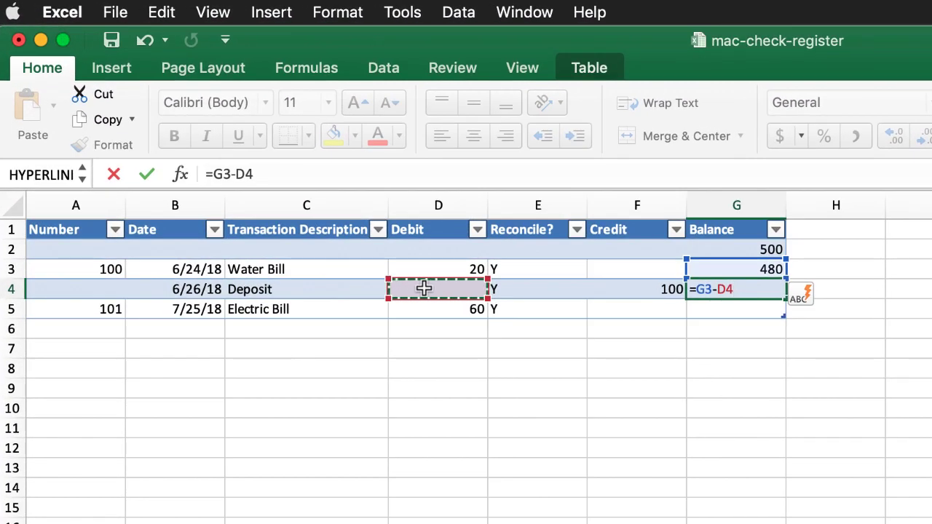
type("+")
left_click(631, 287)
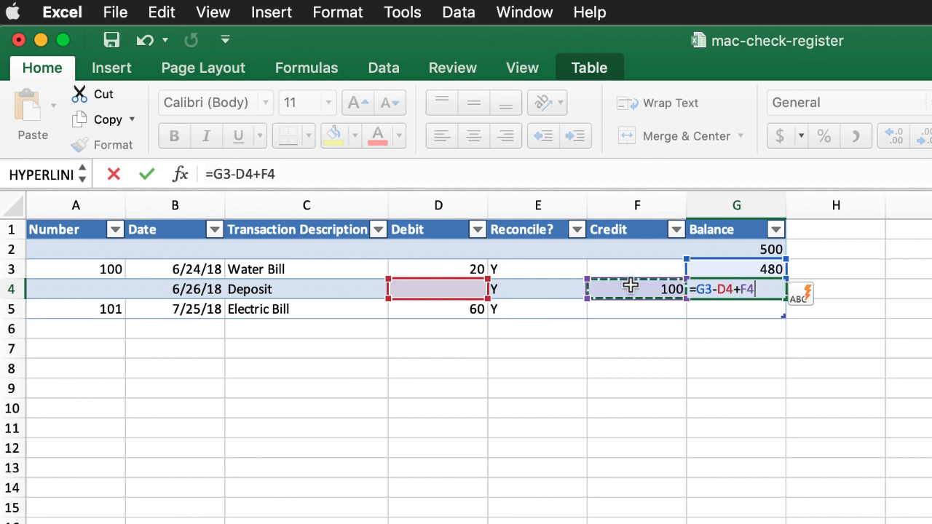
key("Return")
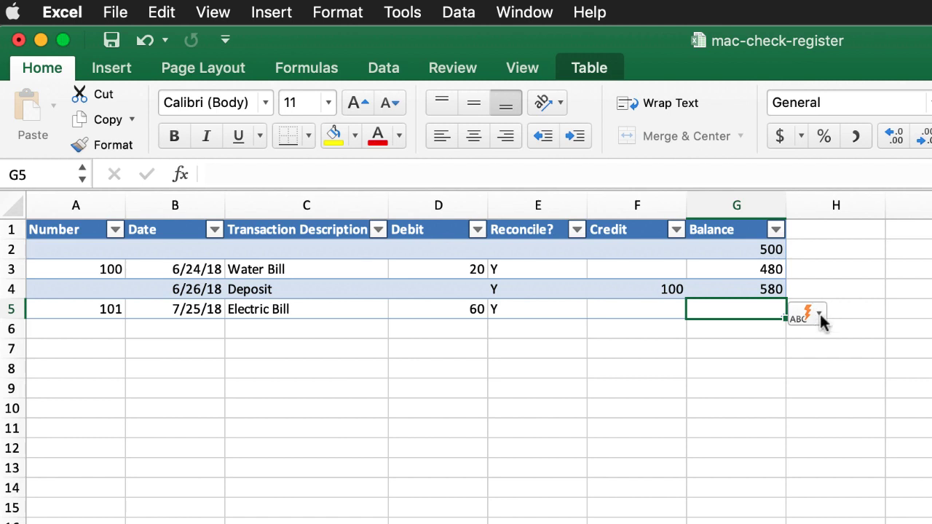
Overwrite all cells in the Balance column with the G4 formula and check the resulting formula in G3
left_click(819, 314)
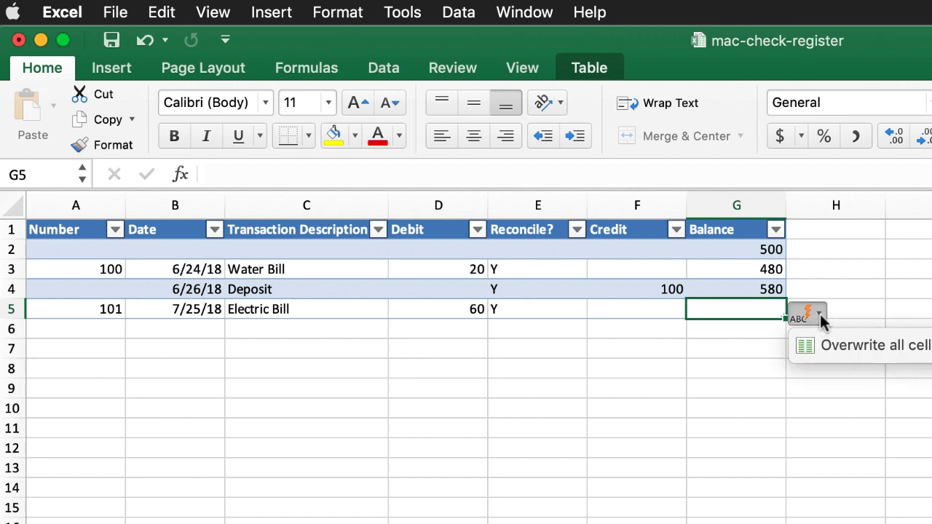
left_click(837, 350)
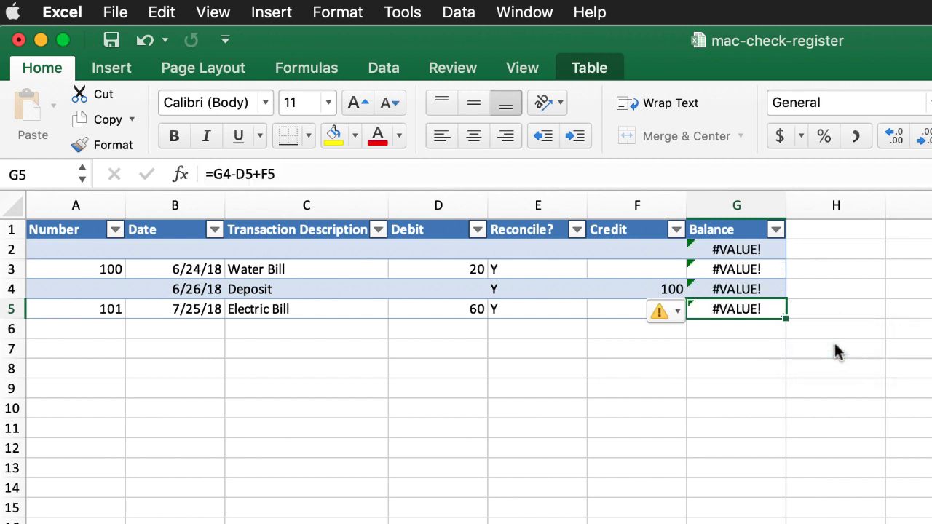
left_click(757, 269)
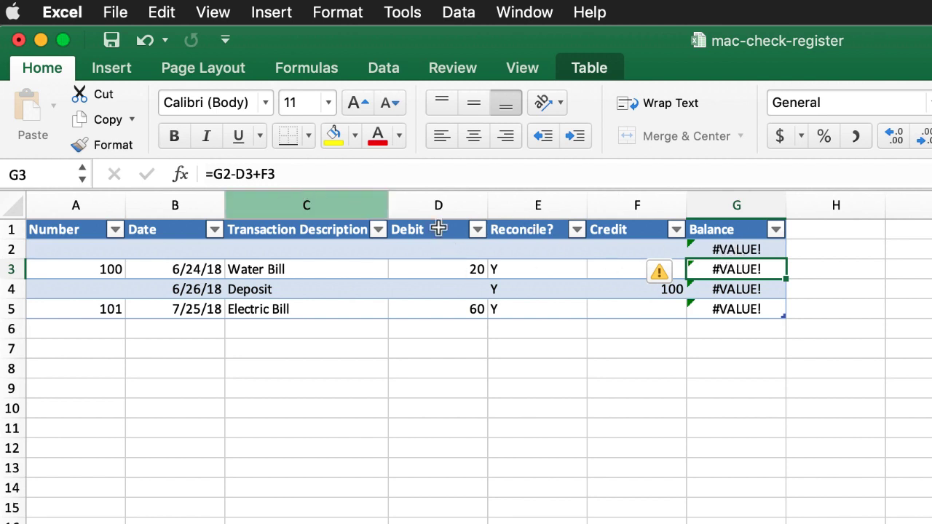
left_click(931, 448)
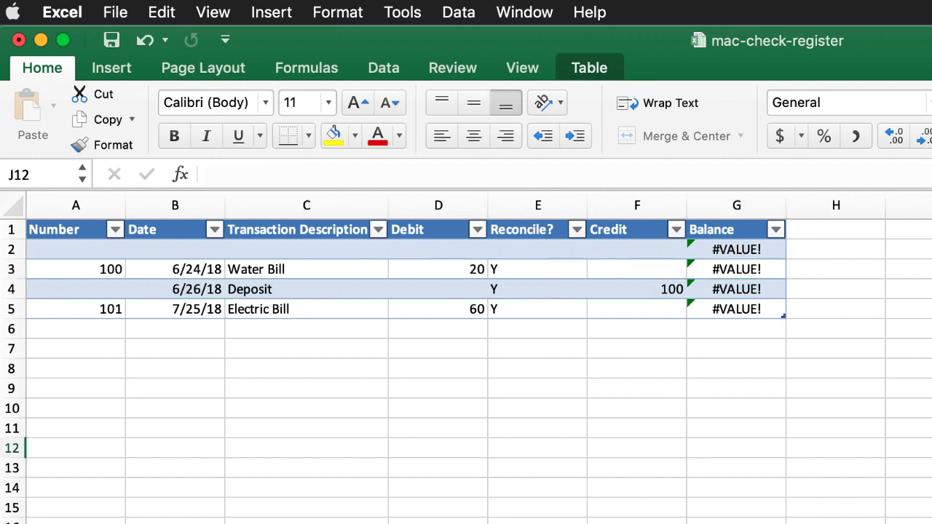
Replace the formula in G2 with the starting balance 500
left_click(721, 250)
left_click_drag(302, 175, 121, 179)
type("500")
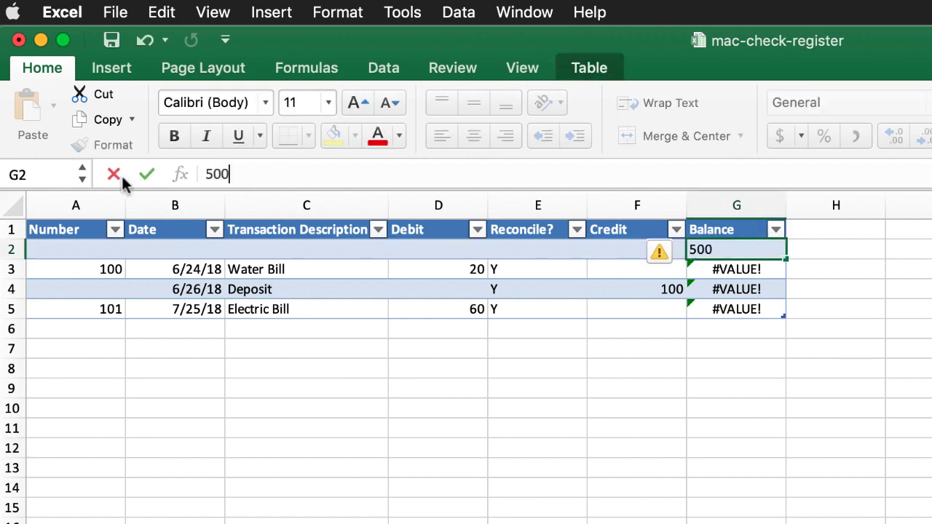
key("Return")
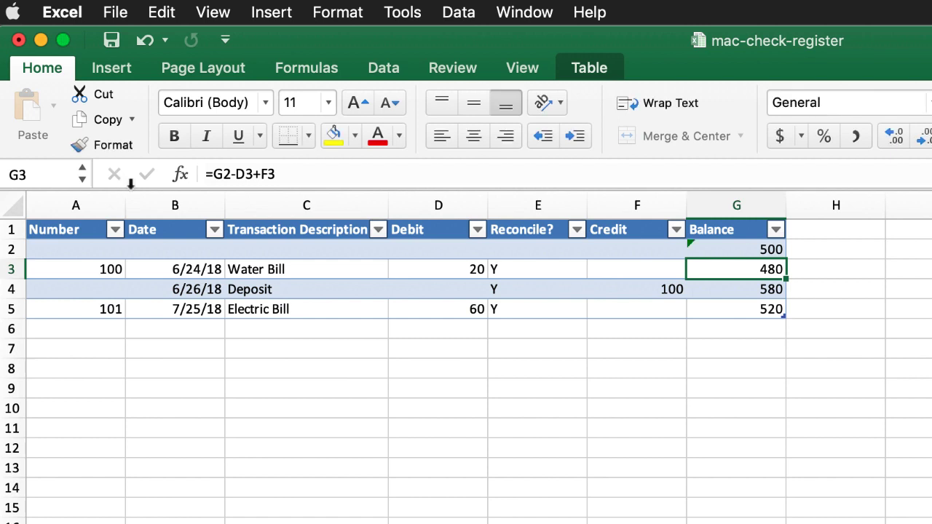
Add a table row below the Electric Bill entry with number 102 and date 8/1/18
left_click(752, 291)
left_click(746, 309)
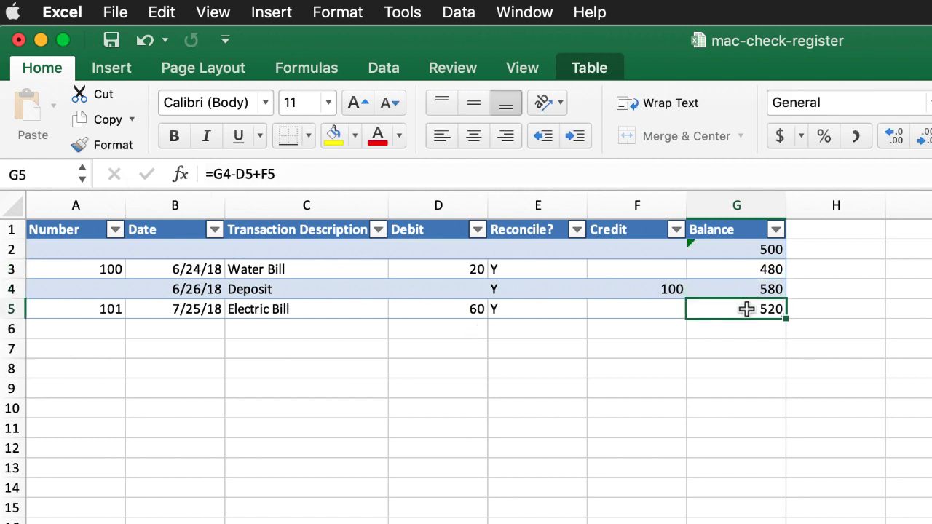
key("Tab")
type("102")
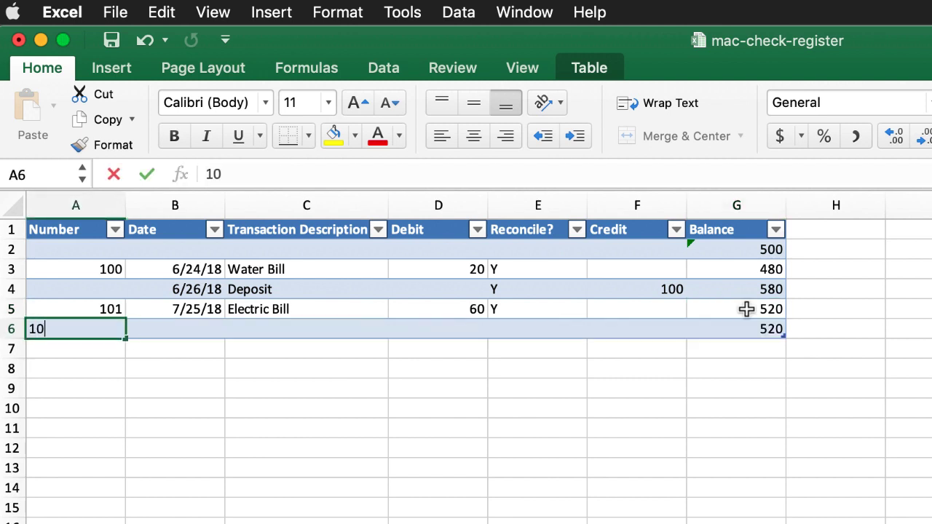
left_click(187, 328)
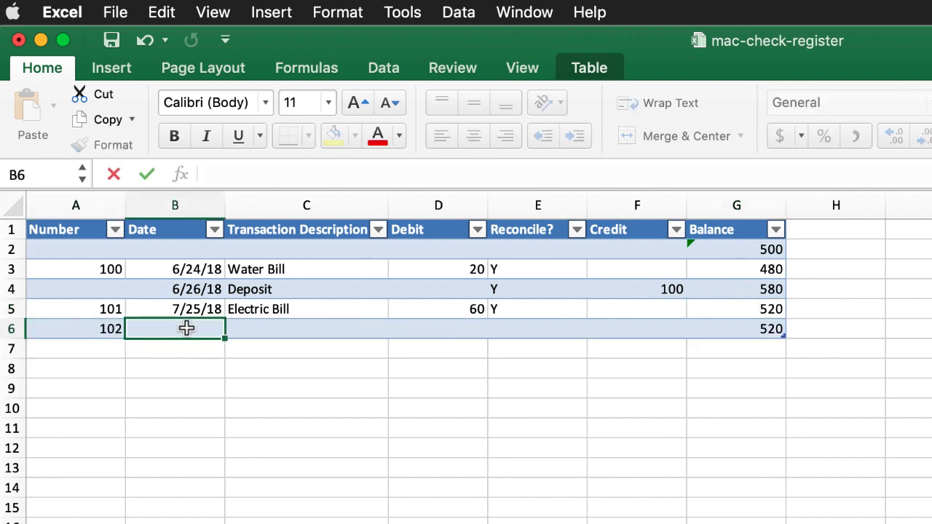
type("9")
key("BackSpace")
type("\\8")
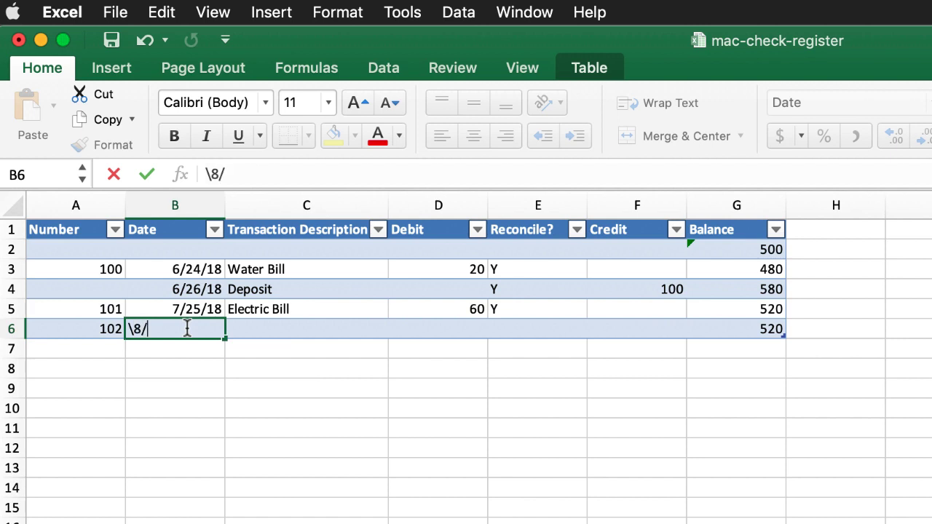
type("/1/18")
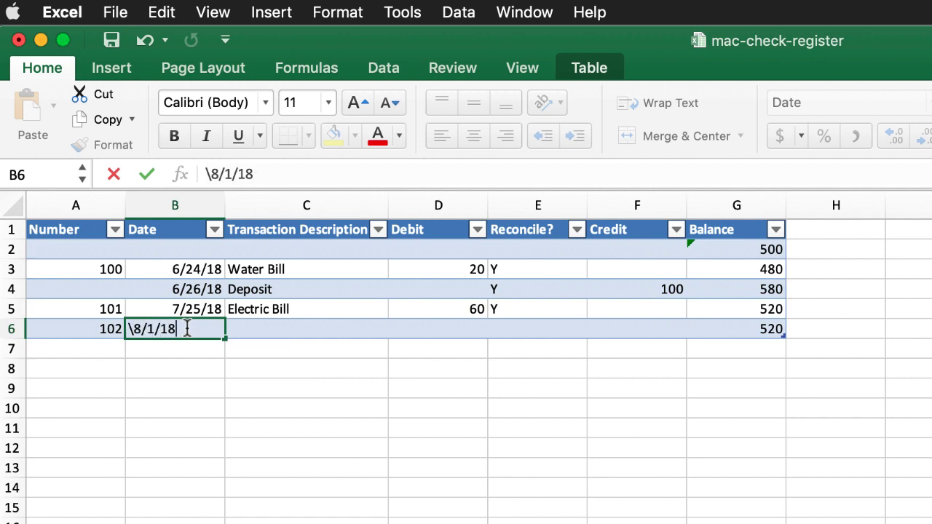
left_click(213, 174)
key("BackSpace")
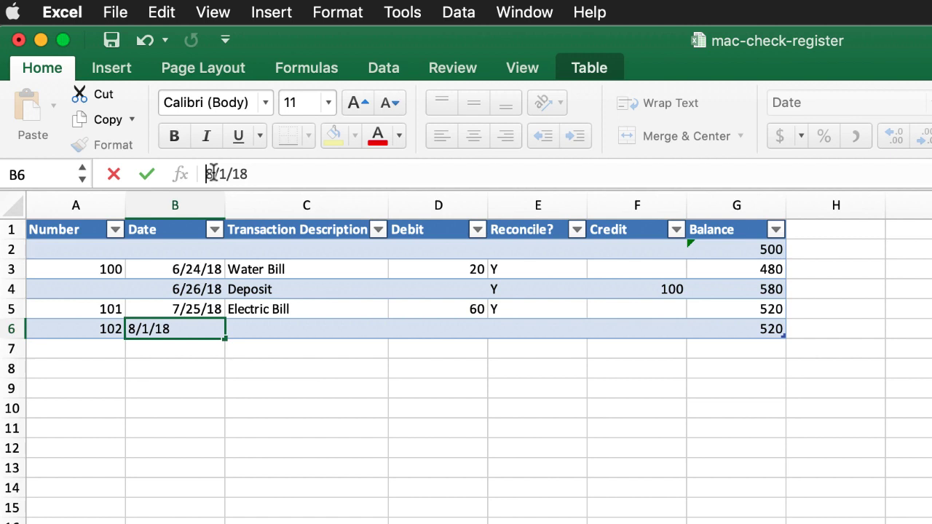
Complete row 6 with the description Rent and a debit of 1000, checking its balance formula in G6
left_click(317, 332)
type("Rent")
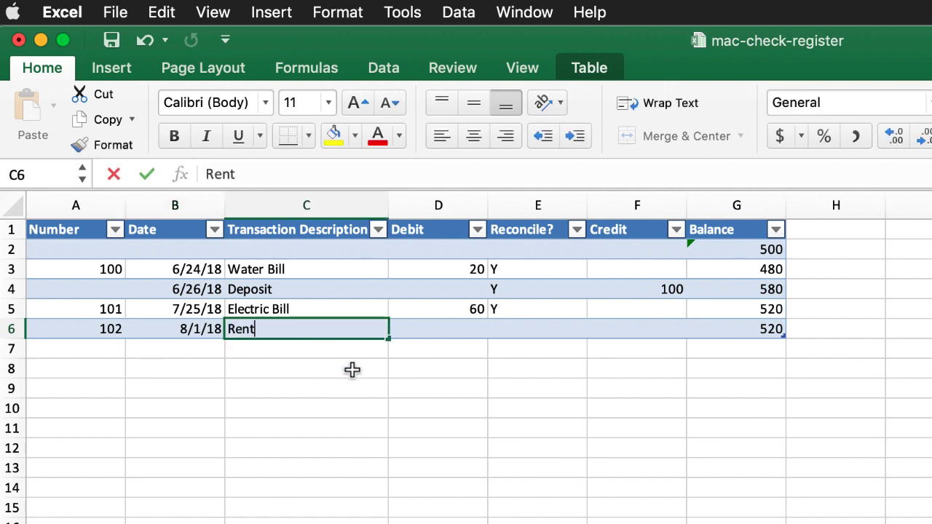
key("Tab")
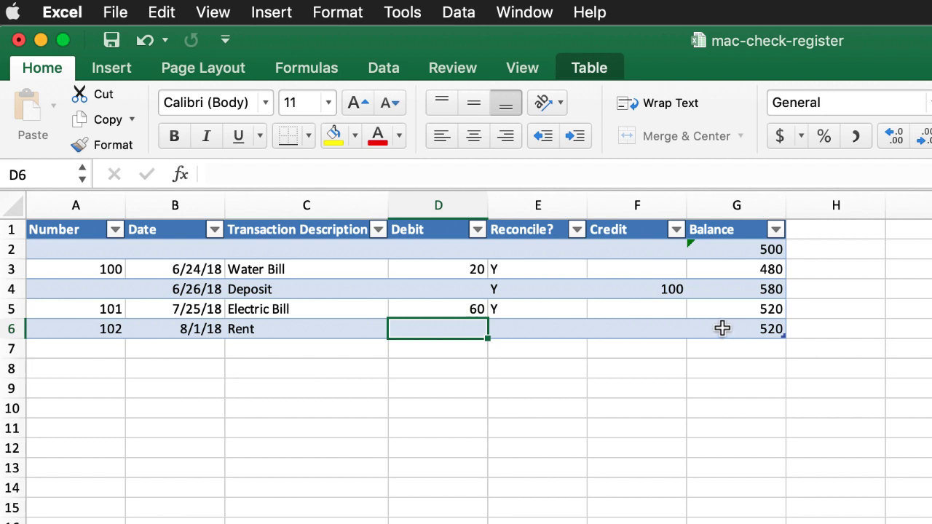
left_click(721, 328)
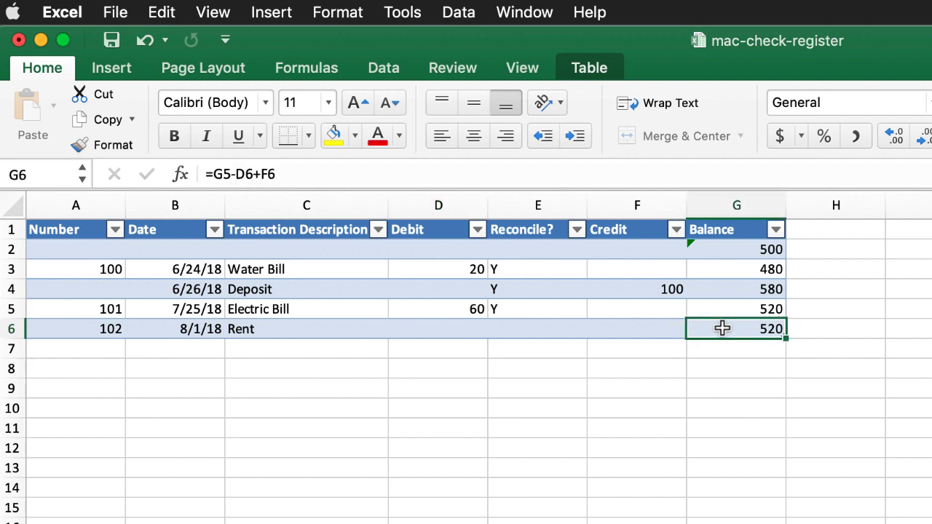
left_click(428, 325)
type("1000")
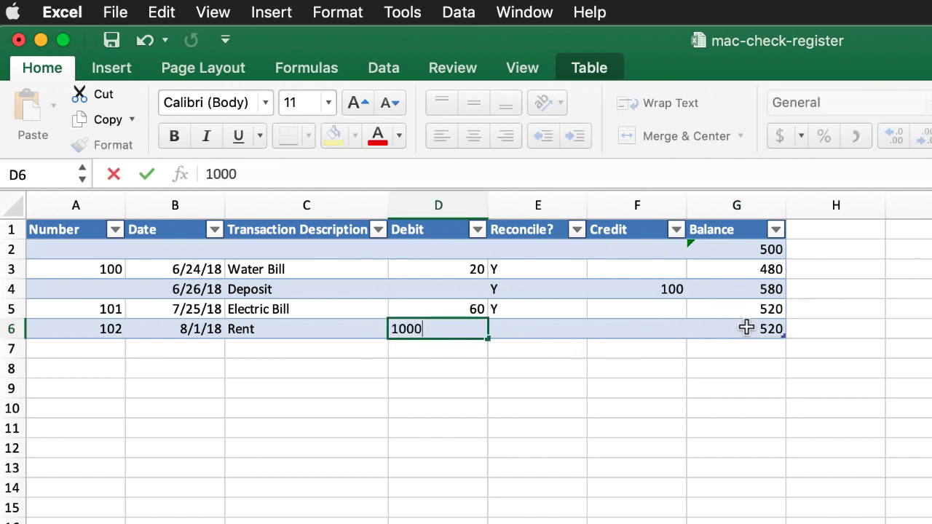
key("Return")
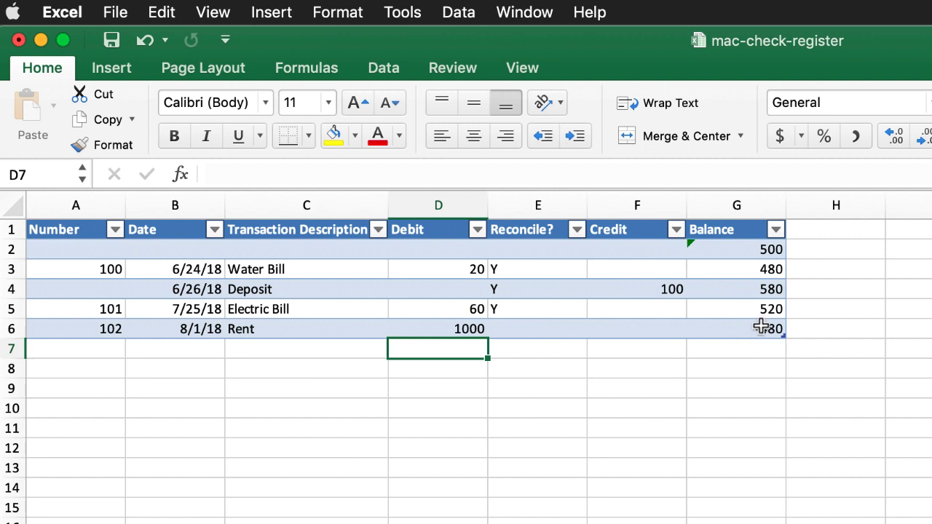
left_click(761, 326)
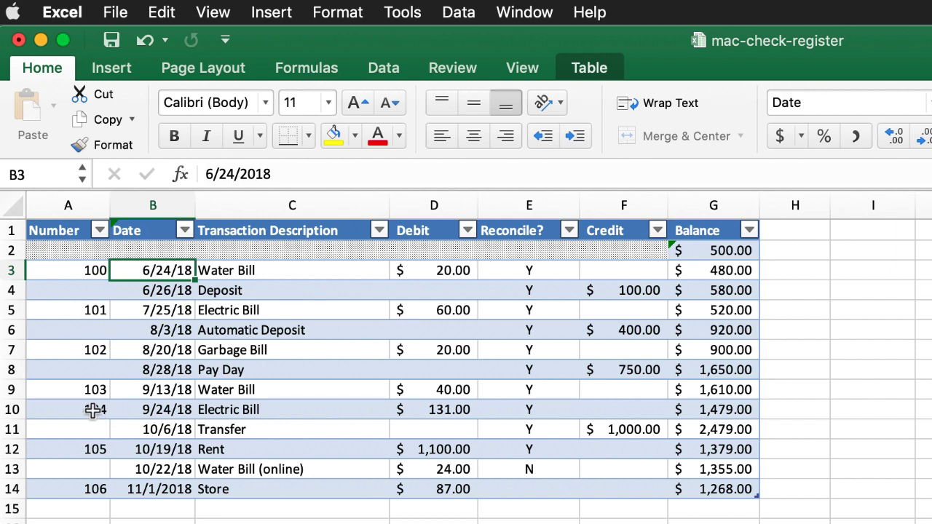
Copy A10:F14 from the Example sheet and add a new row below Rent in the Demo table
left_click_drag(94, 409, 606, 486)
key("super+c")
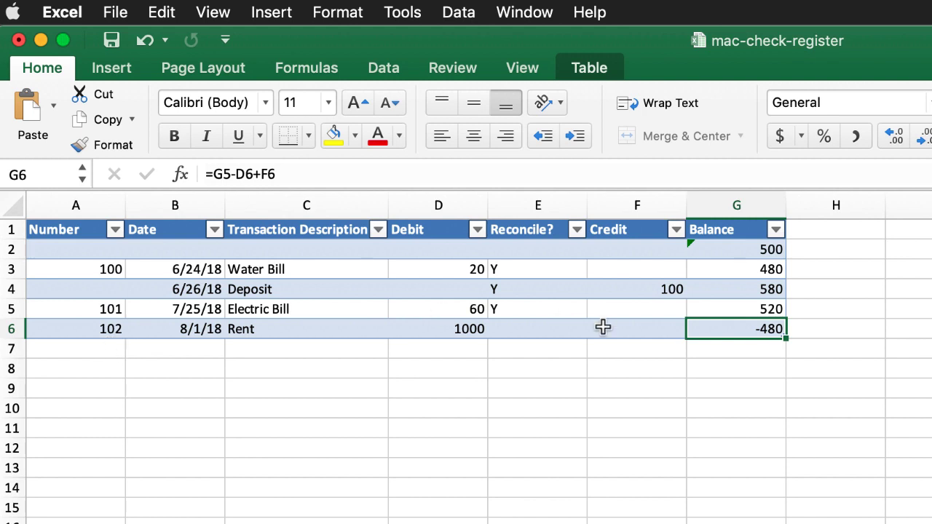
key("Tab")
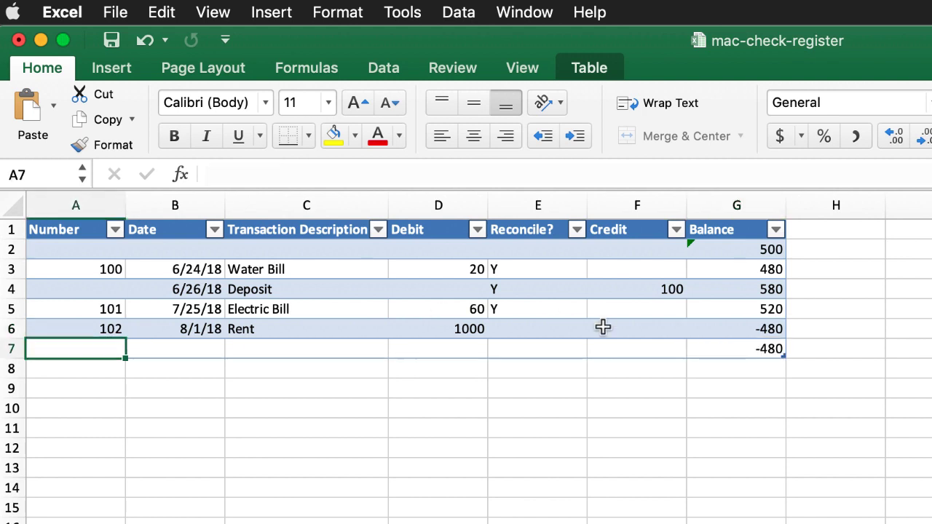
left_click(190, 348)
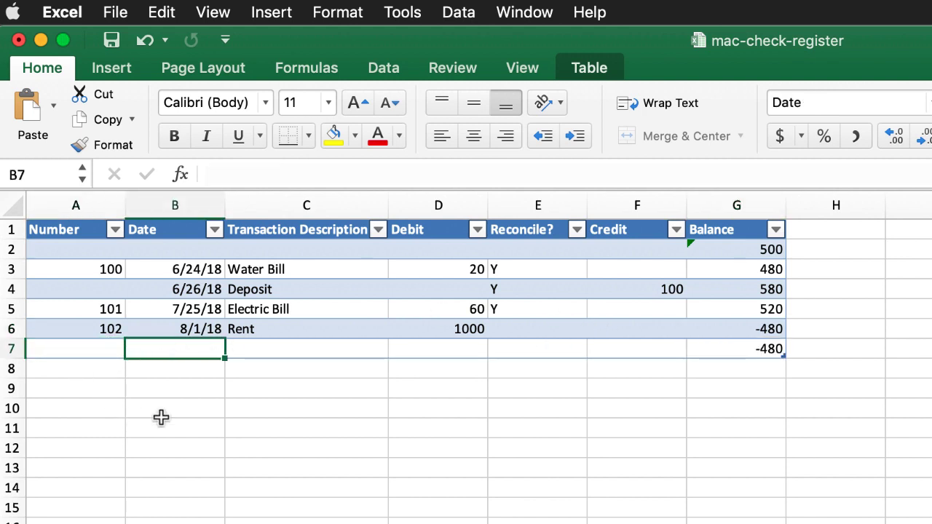
key("super+v")
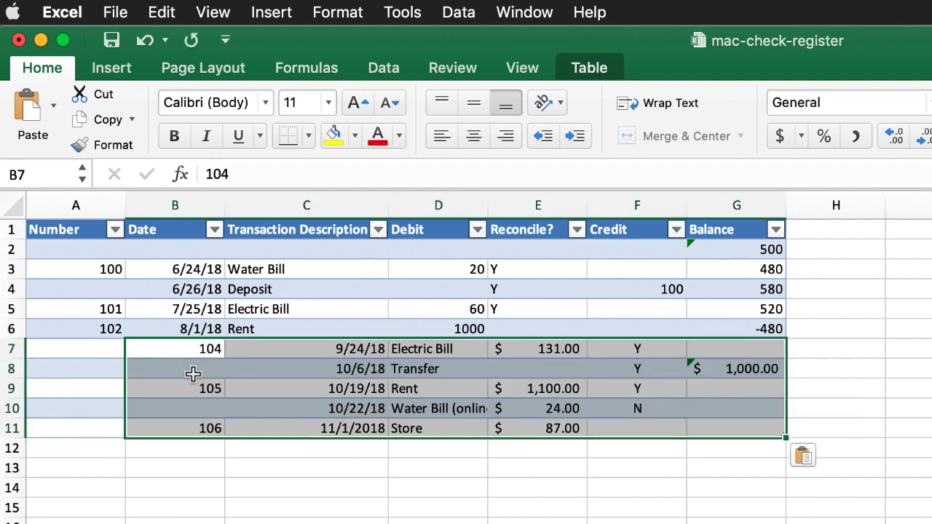
key("super+z")
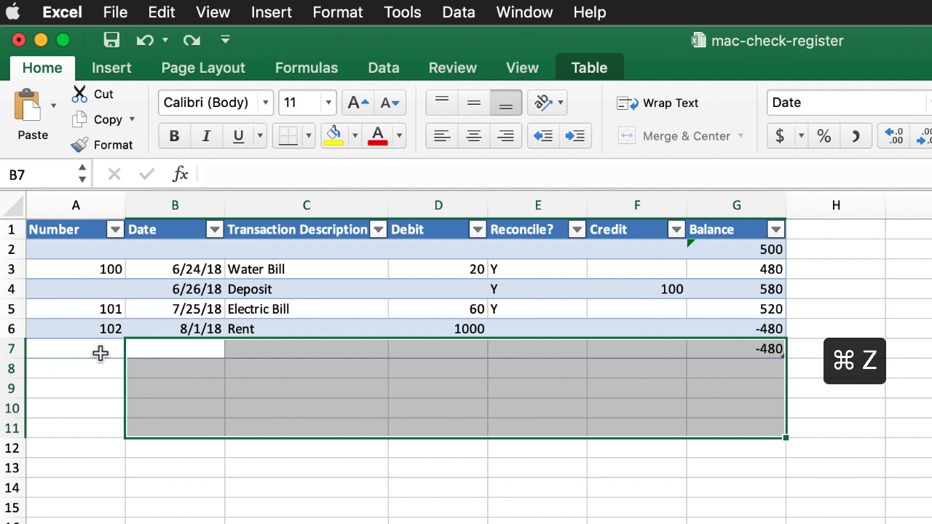
Paste the copied transactions into the Demo table starting at A7
left_click(95, 351)
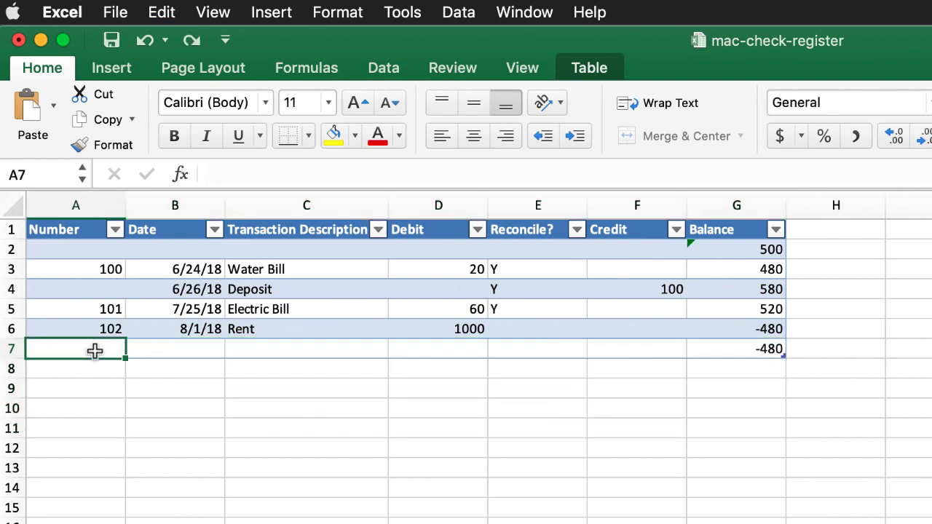
key("super+v")
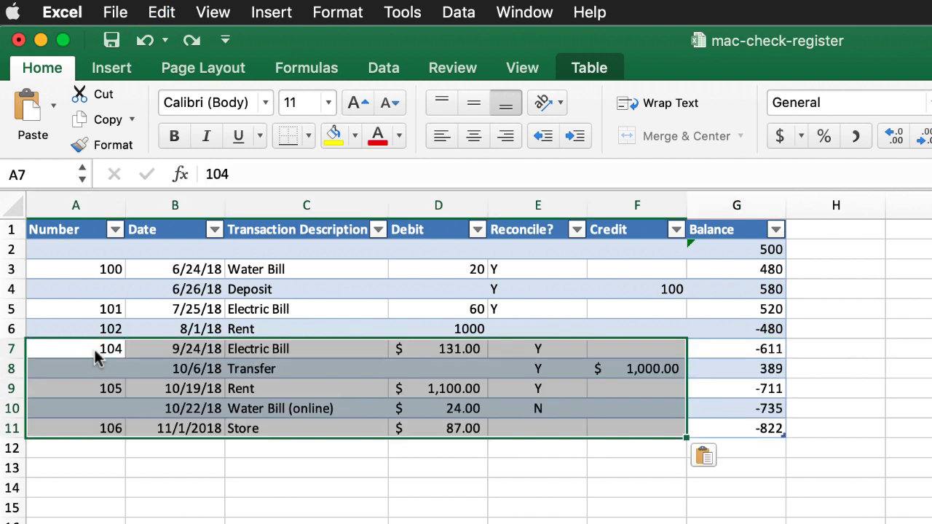
left_click(493, 496)
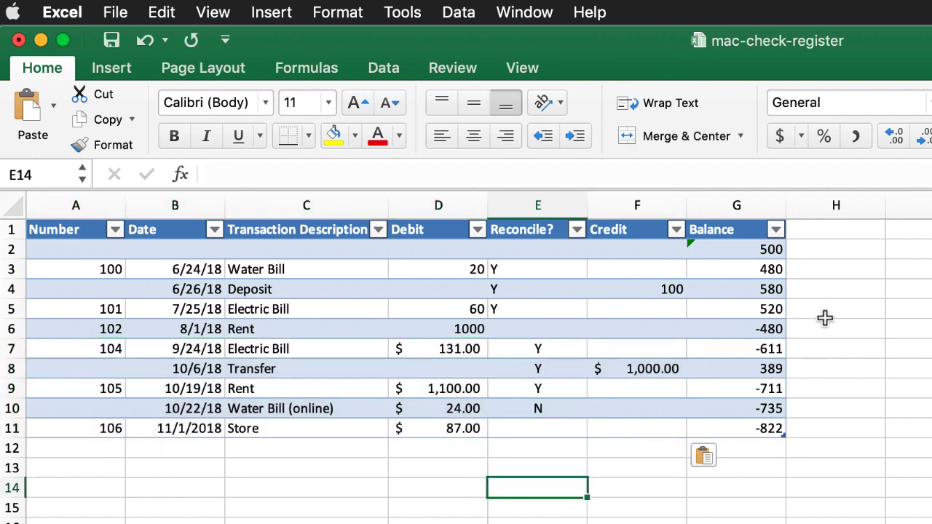
Change the starting balance in G2 to 2000
left_click(760, 250)
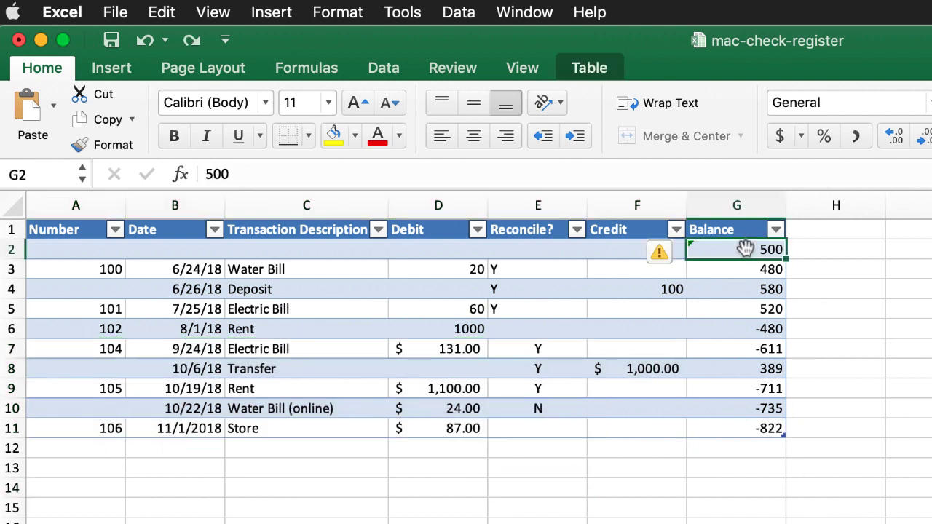
type("2000")
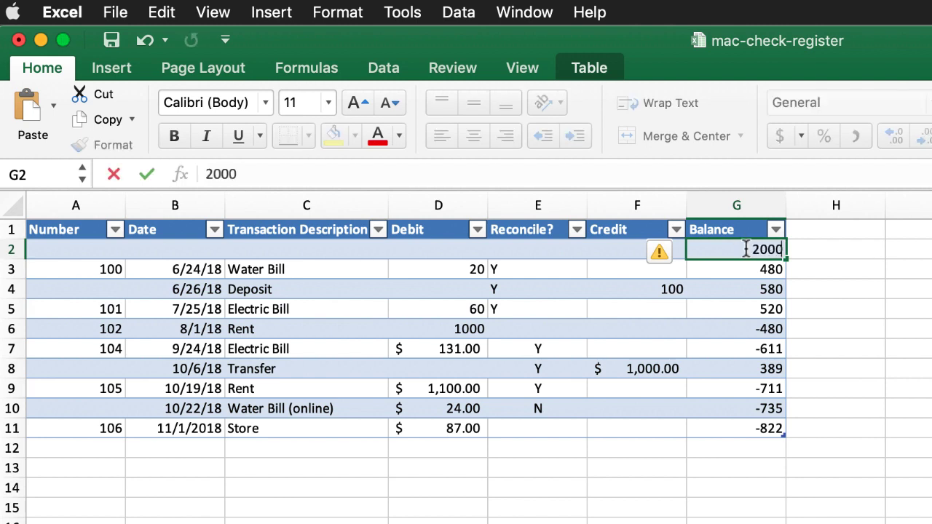
key("Return")
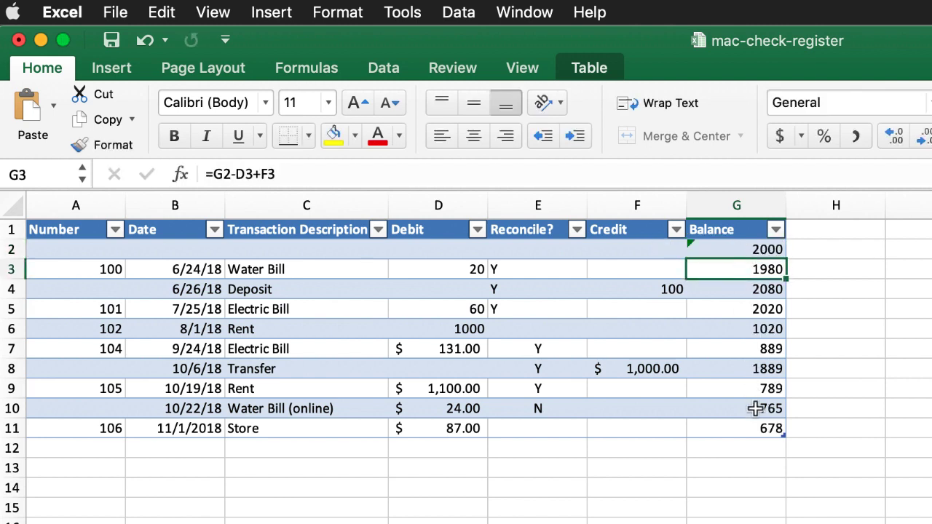
Center the Reconcile? entries in E2:E11 of the Demo table
left_click(758, 427)
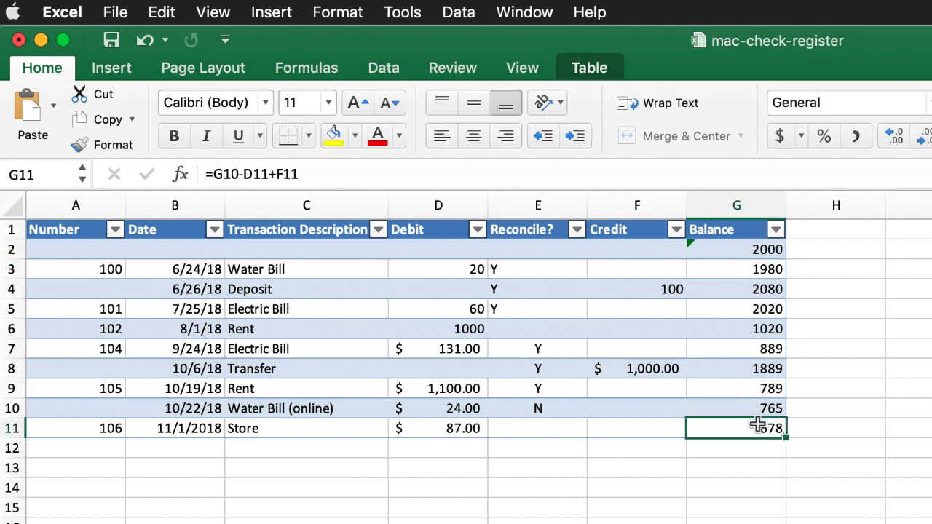
left_click(524, 272)
left_click(530, 249)
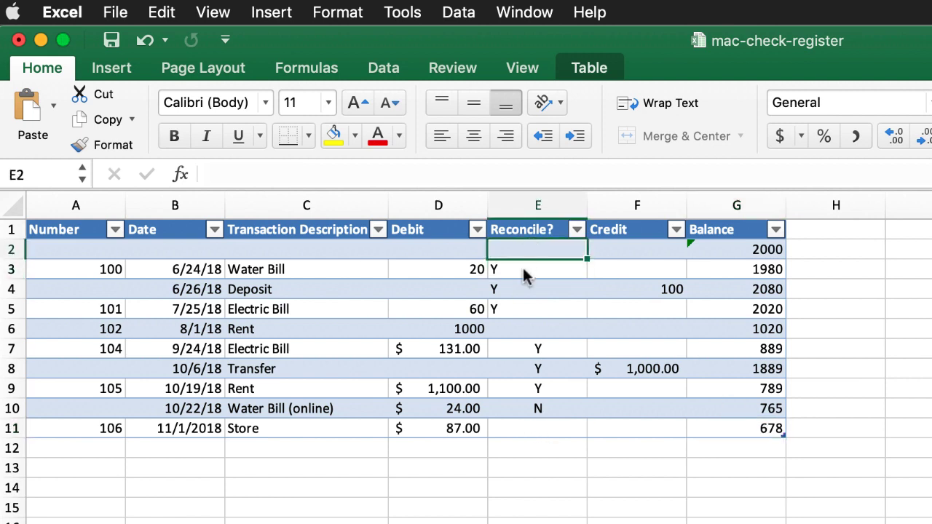
left_click(528, 272)
left_click(536, 291)
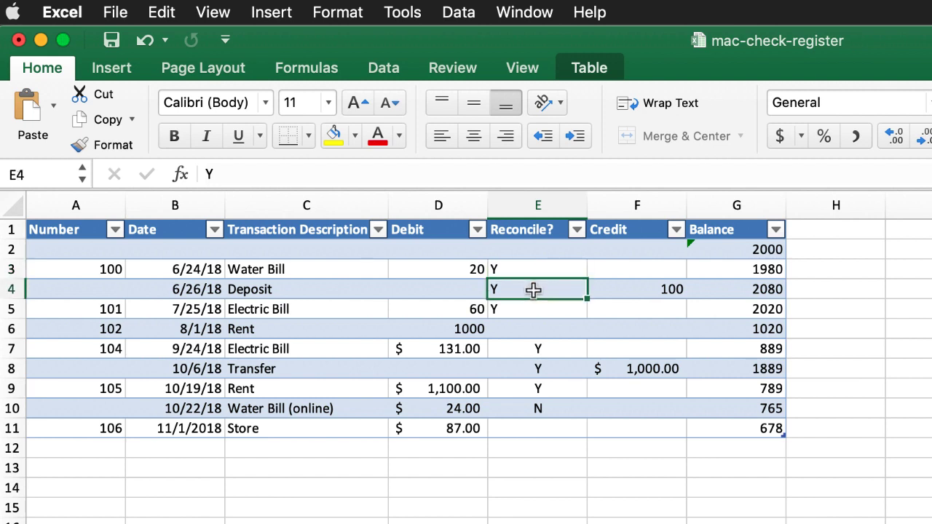
left_click(540, 326)
left_click(545, 348)
left_click(533, 269)
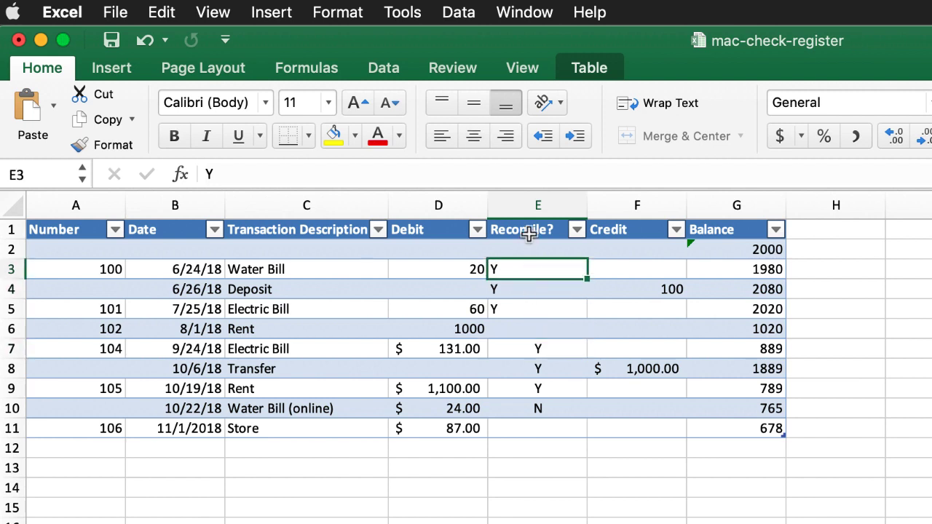
left_click_drag(537, 247, 548, 430)
left_click(478, 136)
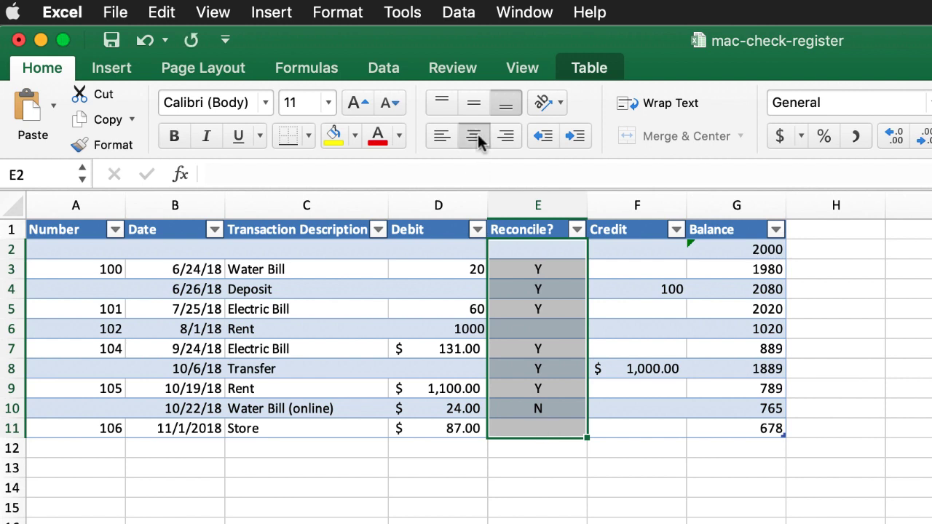
left_click(538, 521)
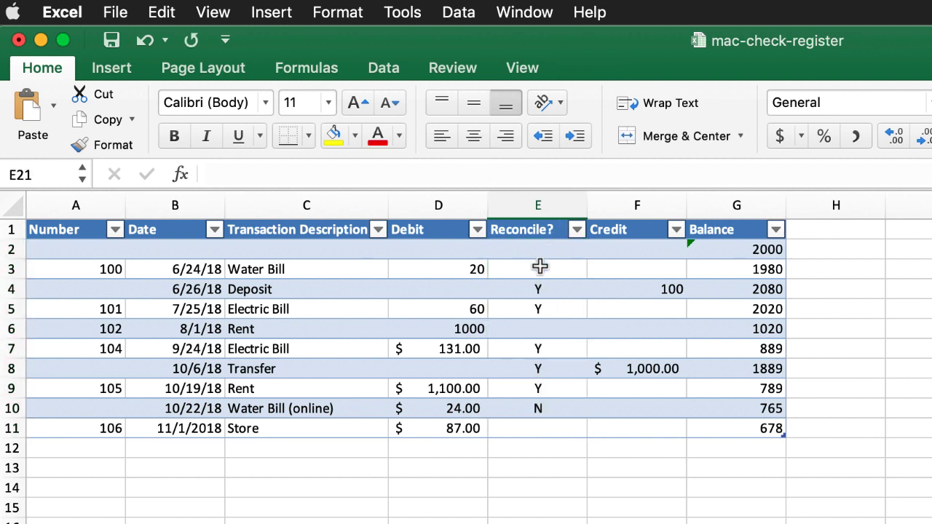
Examine the reconcile marks of the transactions in E3:E8
left_click(539, 270)
left_click(548, 288)
left_click(543, 310)
left_click(543, 348)
left_click(539, 370)
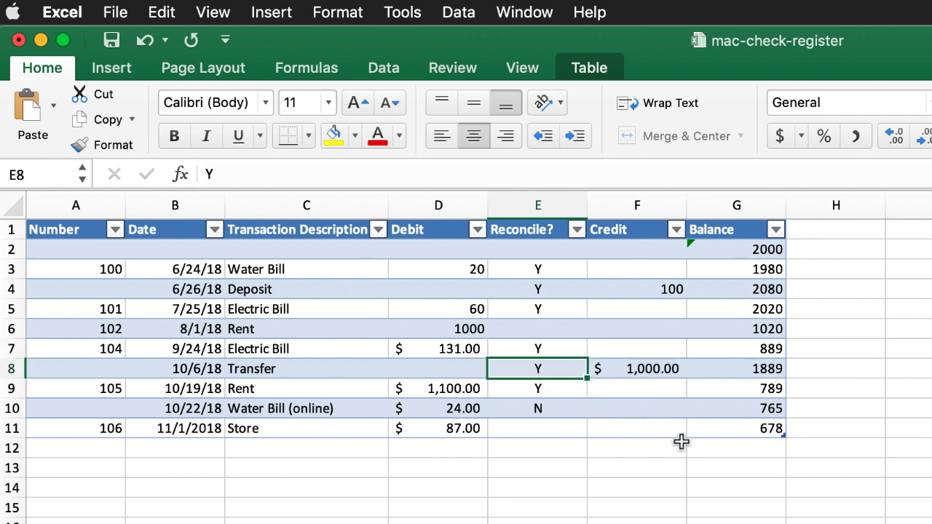
Add a total row to the table and set the Balance column's total in G12 to None
left_click(733, 427)
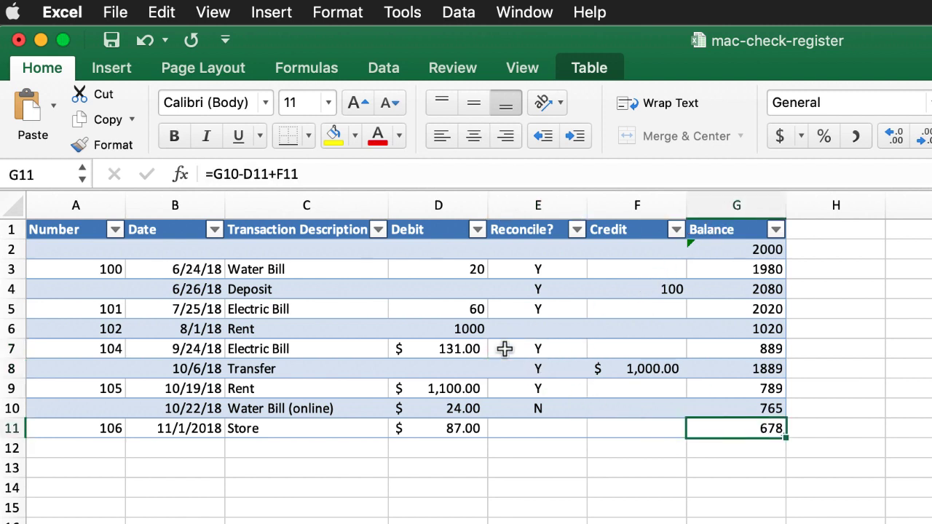
left_click(591, 69)
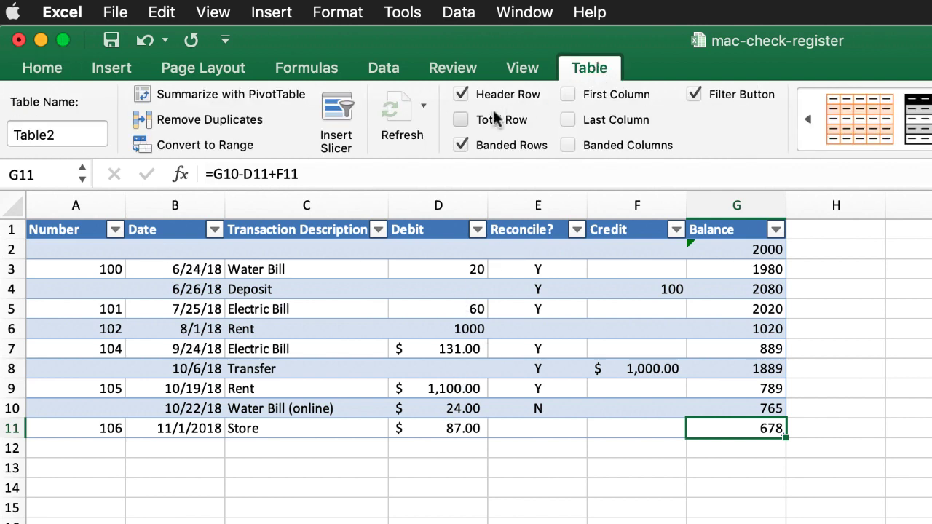
left_click(461, 120)
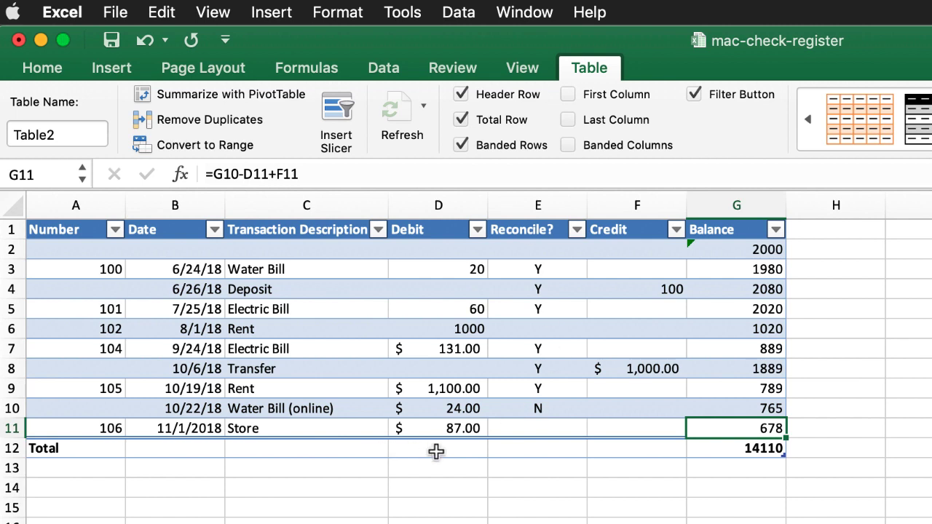
left_click(760, 448)
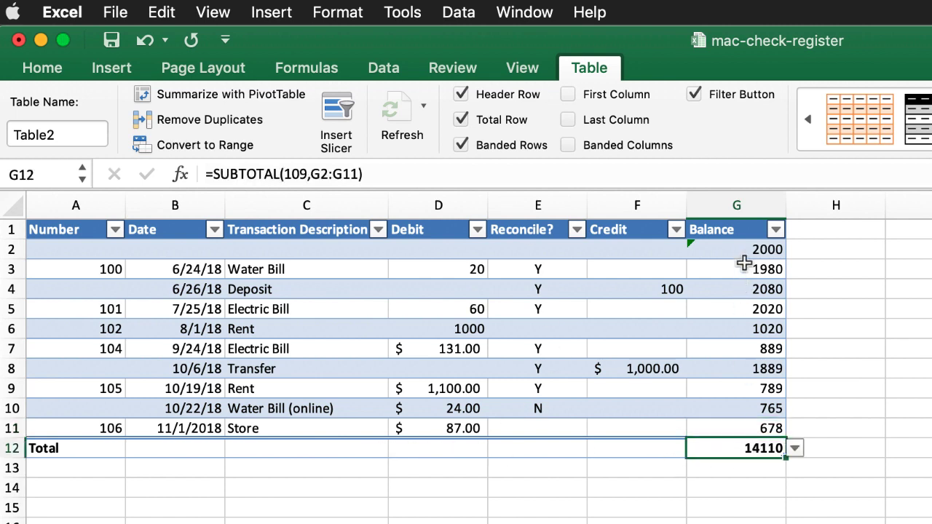
left_click(794, 449)
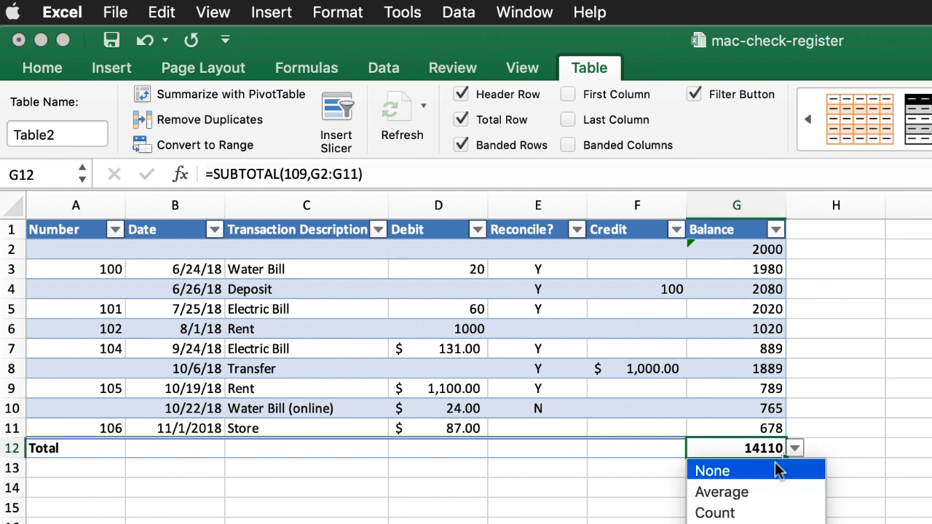
left_click(777, 470)
Total the Debit column with the Sum function in D12
left_click(466, 447)
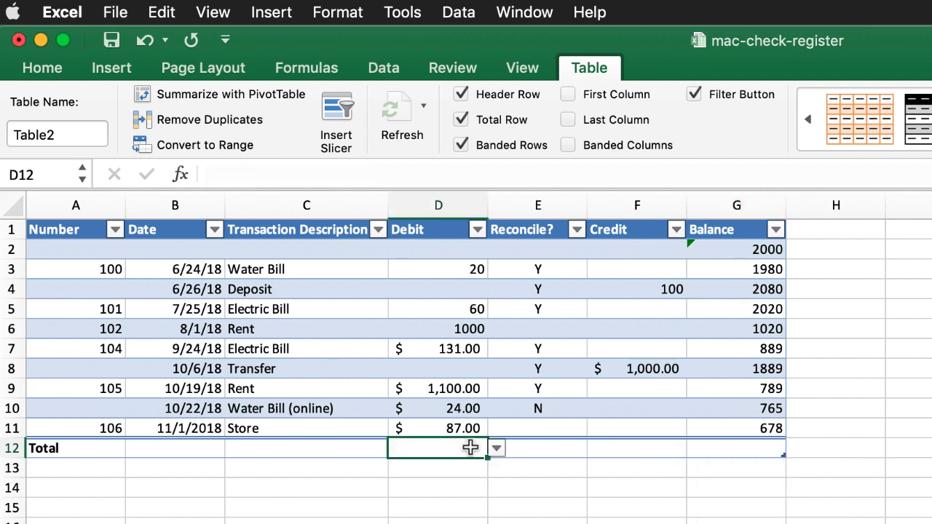
left_click(496, 448)
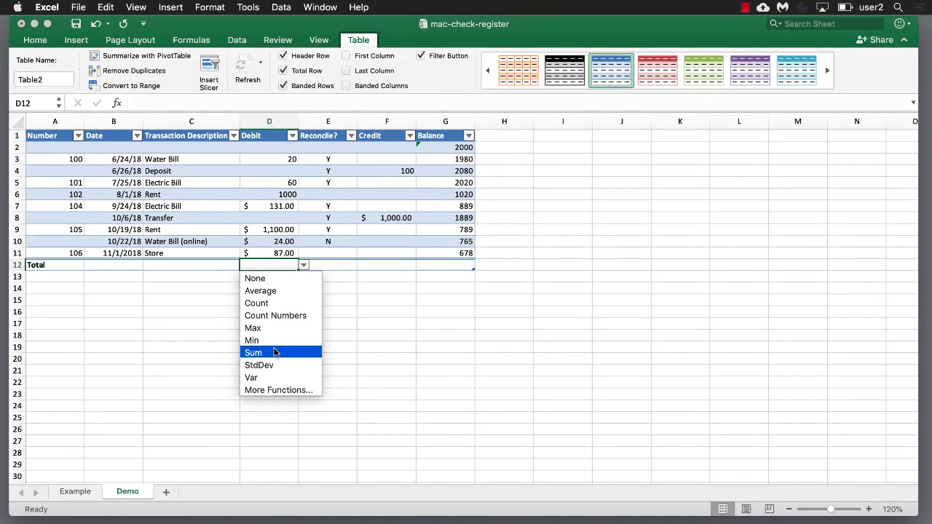
left_click(376, 503)
key("Down")
key("Down")
key("Down")
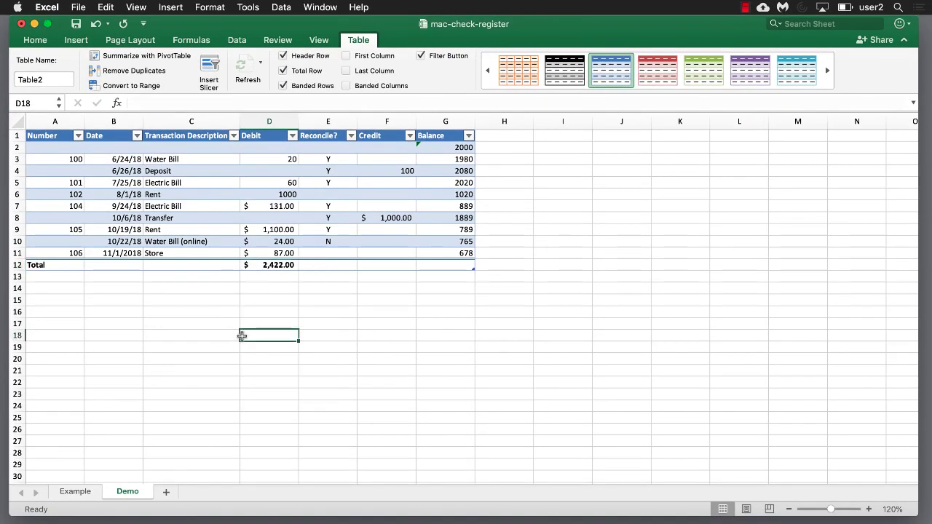
left_click(242, 336)
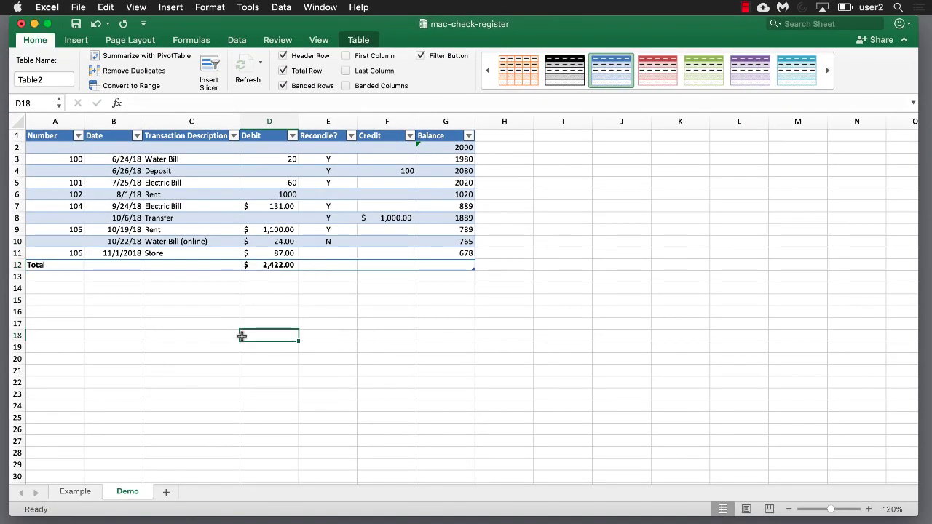
Compare the two Rent transactions in rows 6 and 9 and the formatting of their debit amounts
left_click(168, 229)
left_click(170, 195)
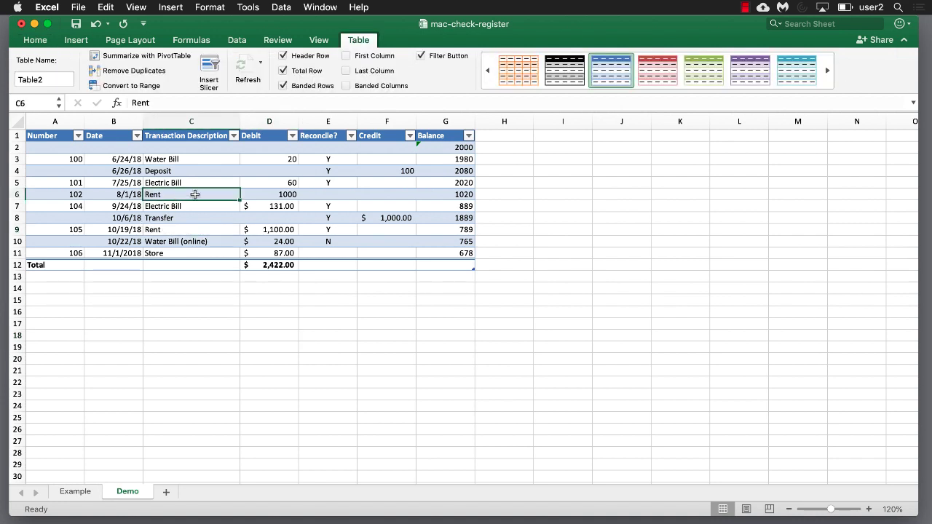
left_click(252, 195)
left_click(255, 229)
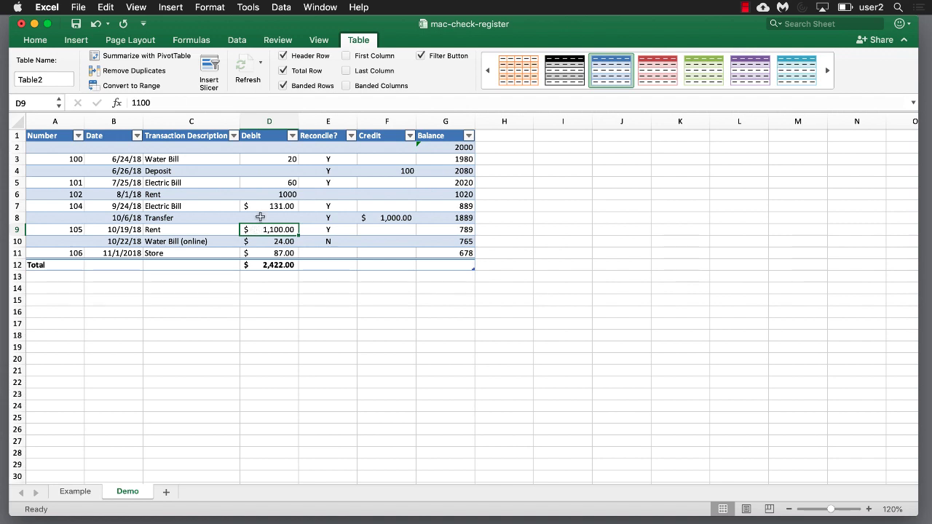
Apply the General number format to the Debit, Credit and Balance amounts, including the Debit total
left_click(275, 206)
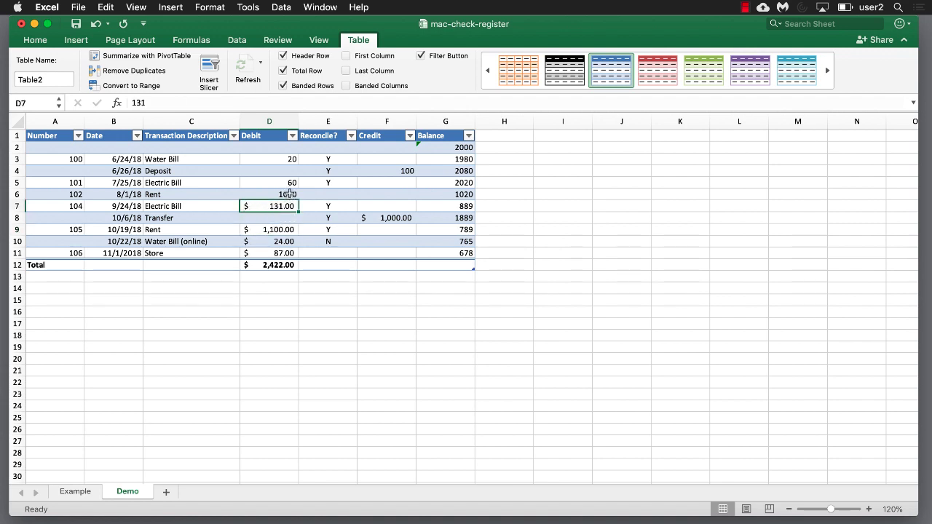
left_click_drag(274, 152, 271, 265)
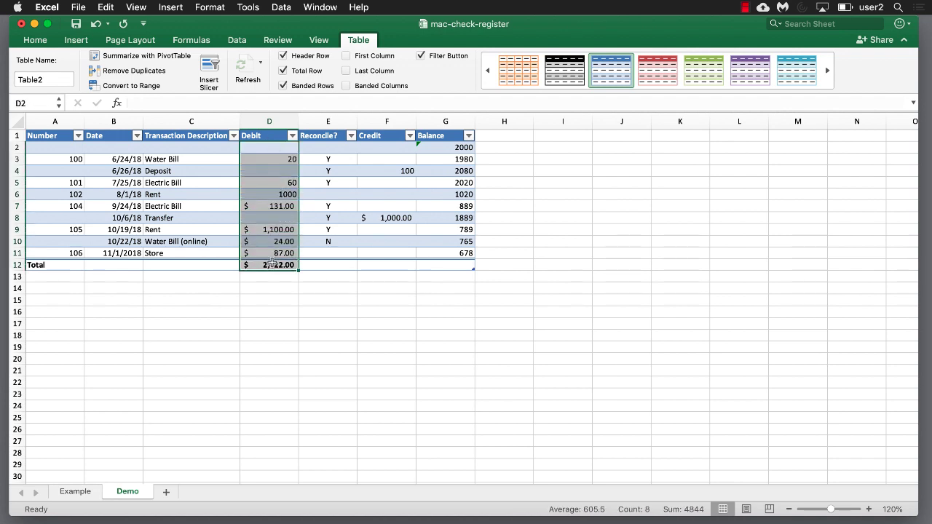
left_click_drag(390, 153, 393, 251)
left_click_drag(445, 149, 447, 253)
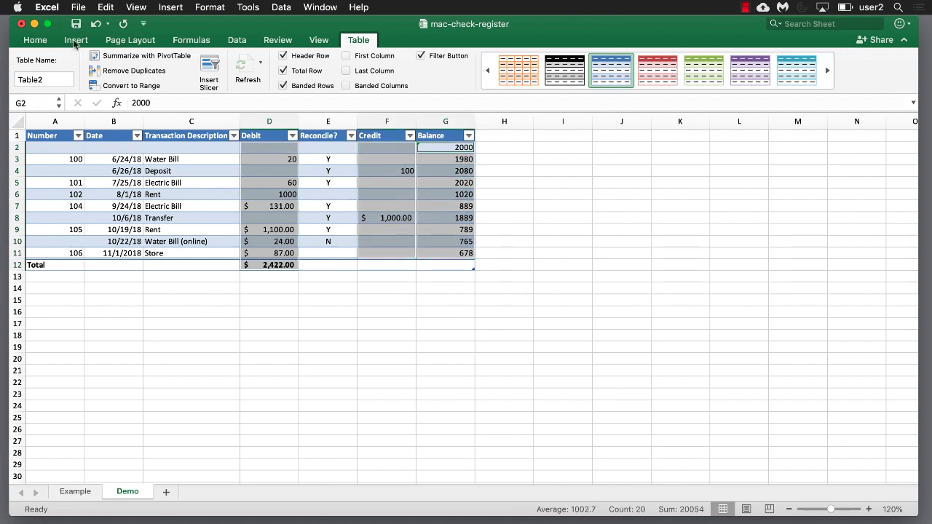
left_click(35, 41)
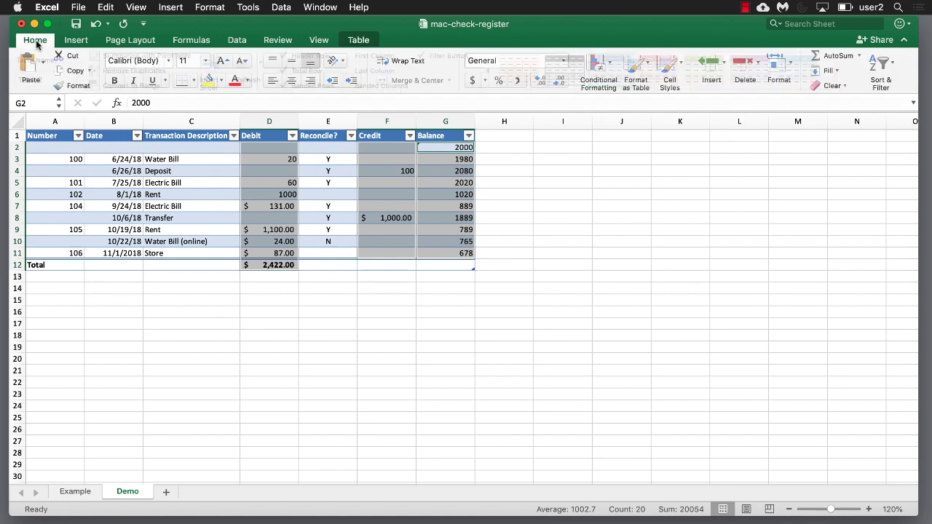
left_click(560, 64)
left_click(532, 80)
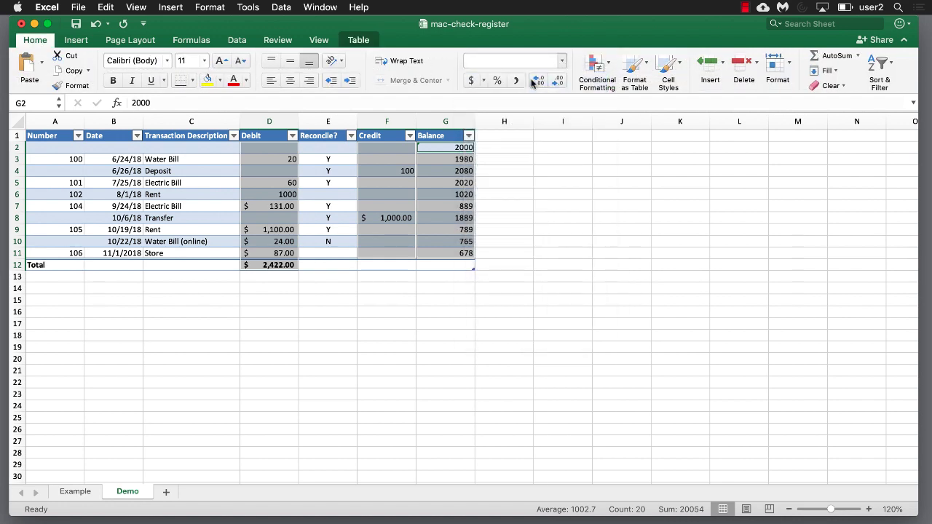
left_click(447, 311)
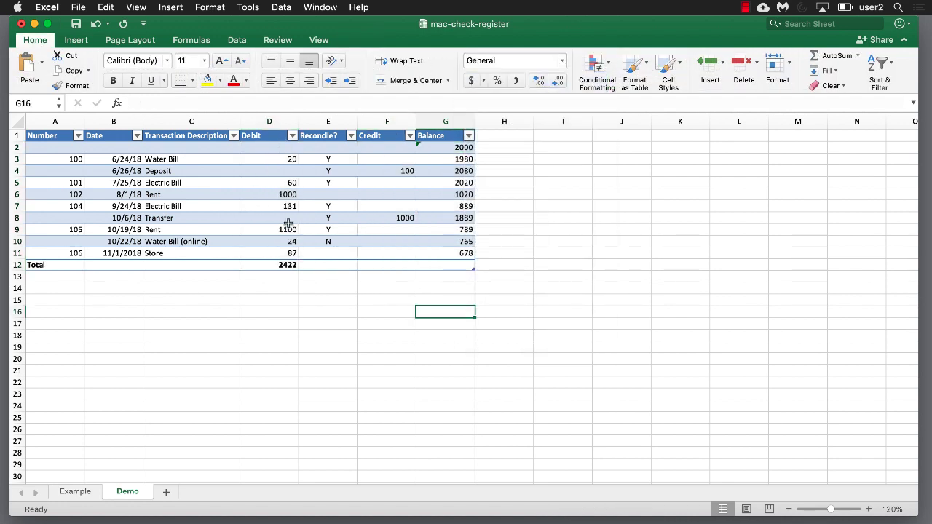
Try the Currency and Accounting number formats on the Debit amounts in D2:D11, and return them to General
left_click_drag(281, 152, 271, 252)
left_click(560, 62)
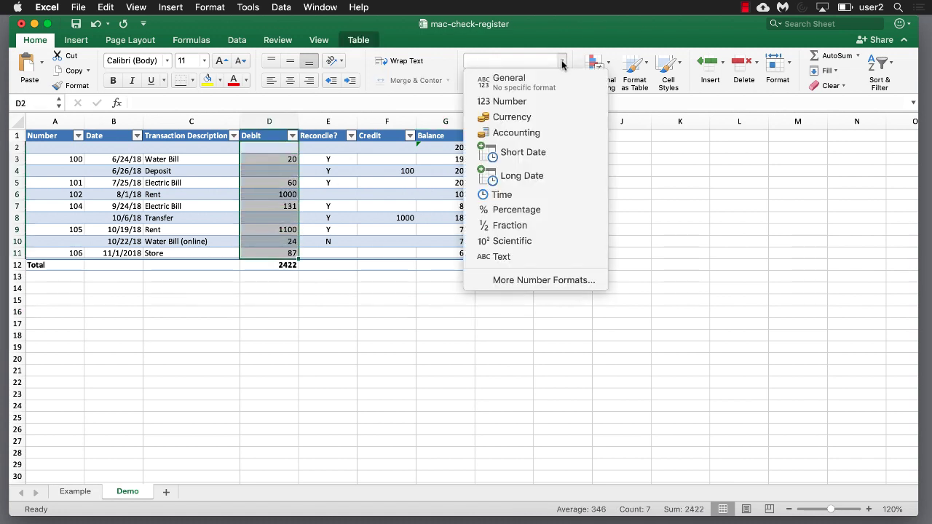
left_click(536, 116)
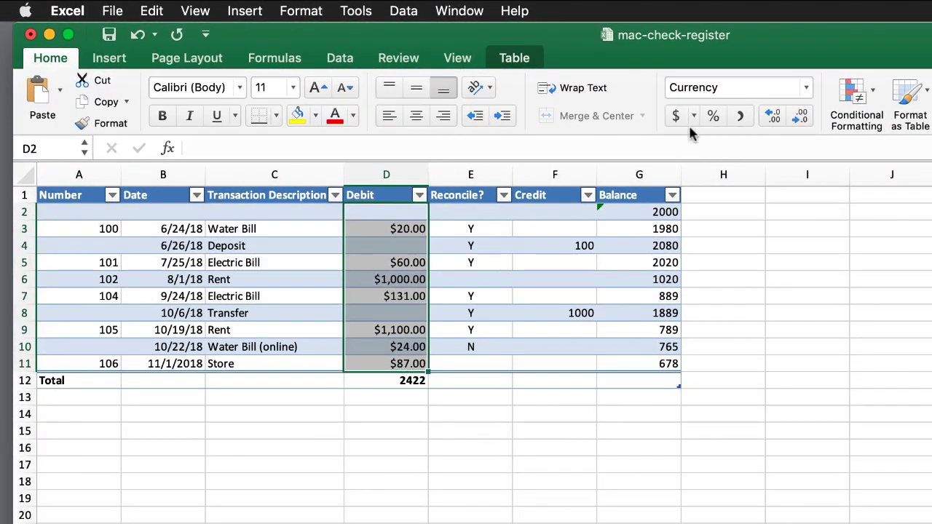
left_click(806, 87)
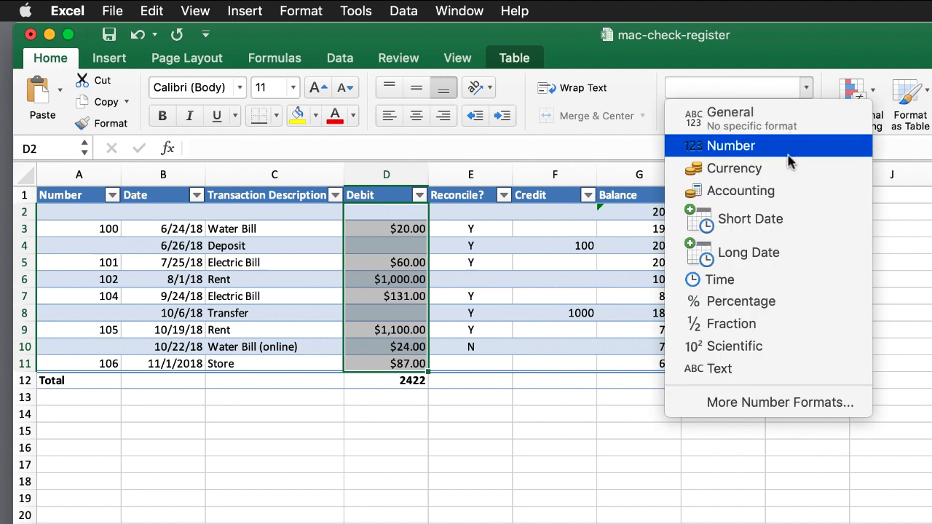
left_click(785, 191)
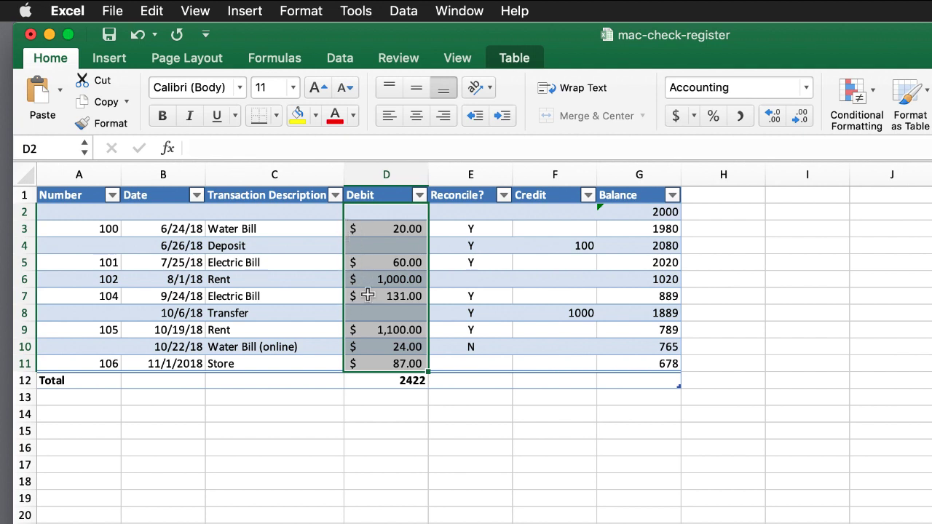
left_click(806, 88)
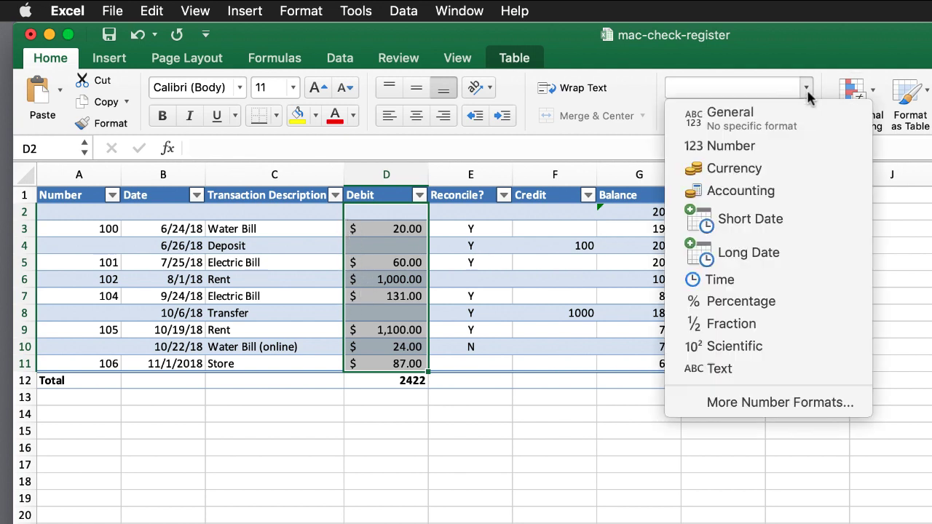
left_click(794, 118)
left_click(643, 460)
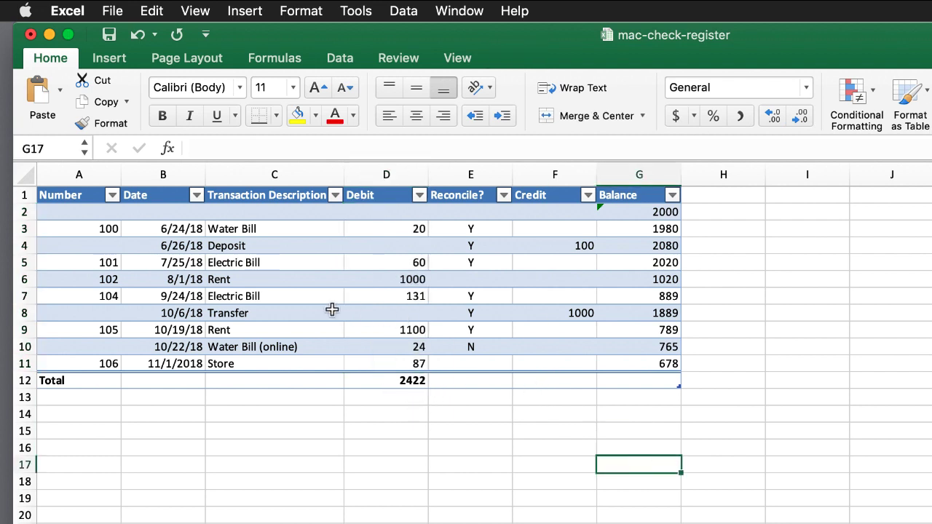
Filter the Transaction Description column to show only the Rent transactions
left_click(273, 279)
left_click(263, 330)
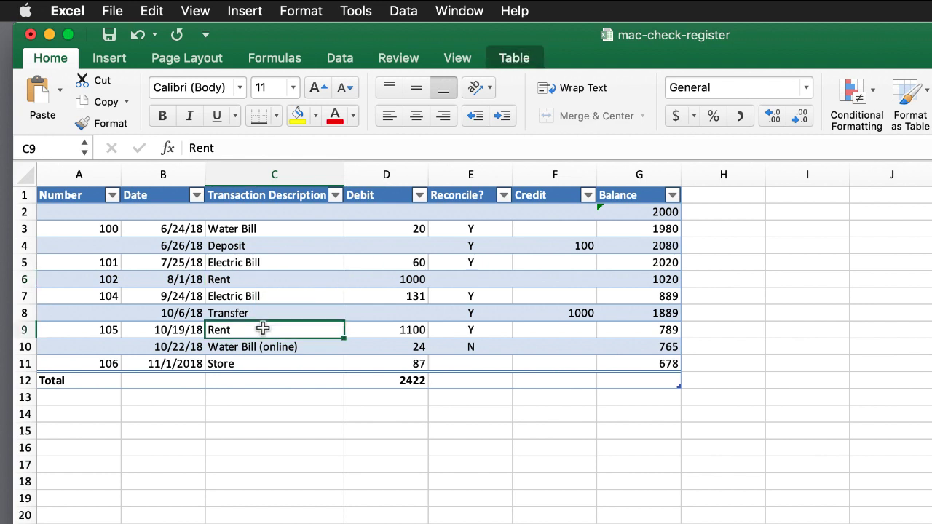
left_click(335, 195)
left_click(289, 504)
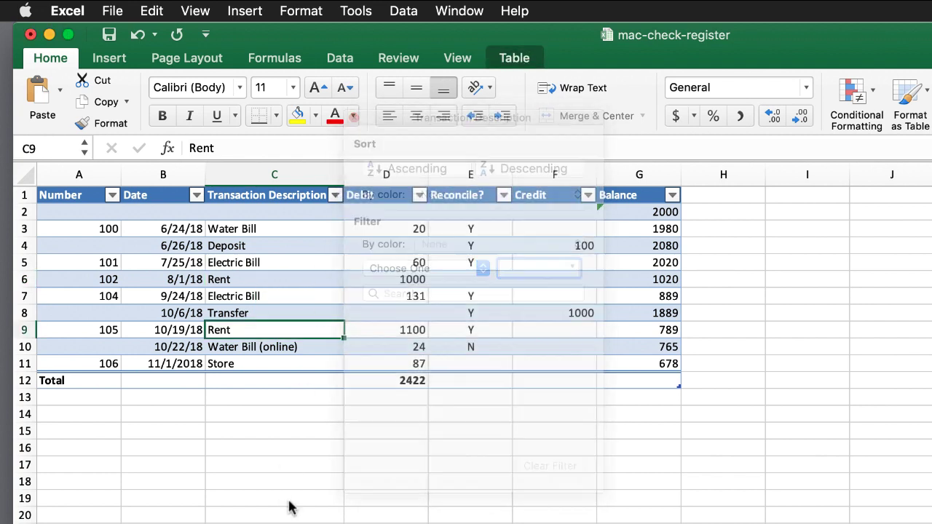
left_click(397, 381)
left_click(335, 195)
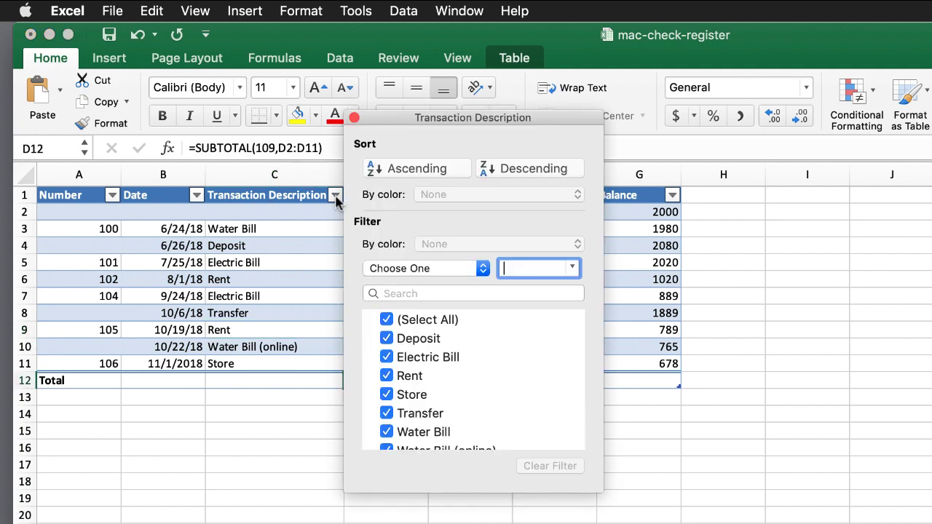
left_click(513, 293)
type("rent")
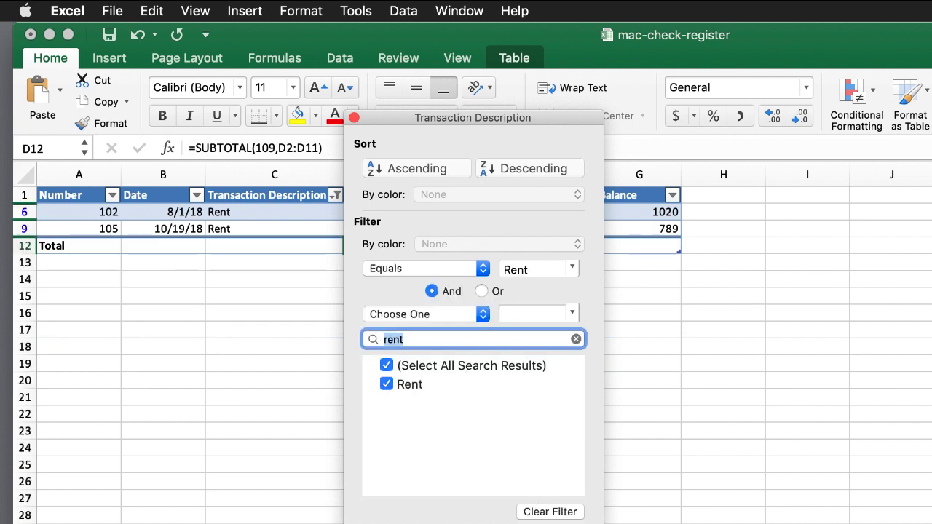
left_click(261, 477)
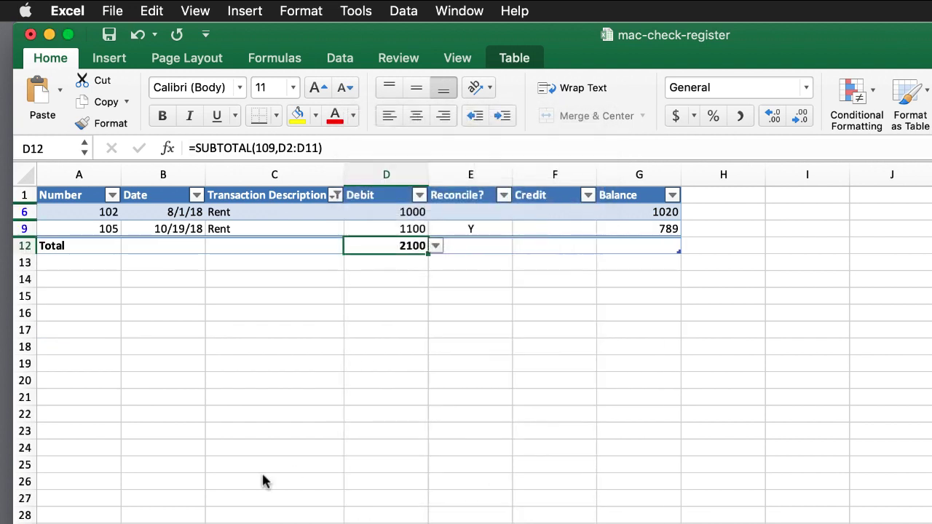
Clear the Transaction Description filter and remove the total row from the check register table
left_click(335, 196)
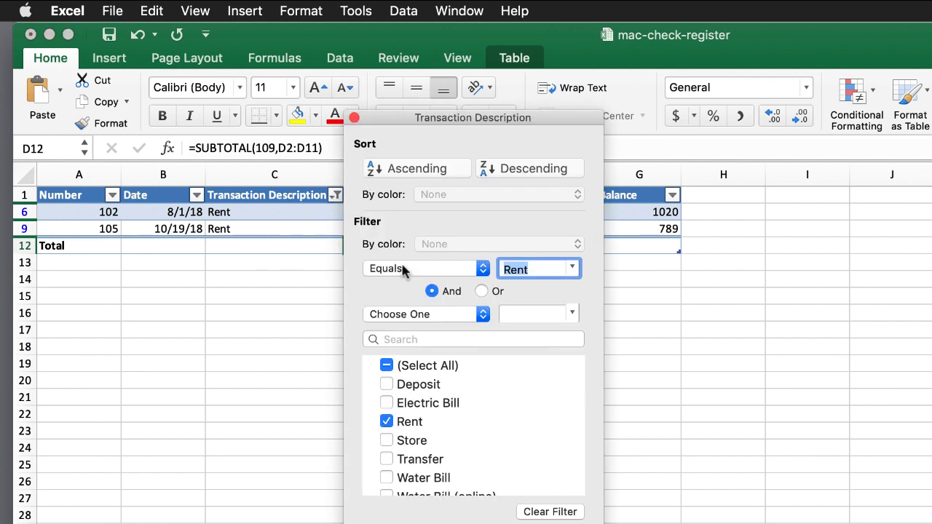
left_click(550, 512)
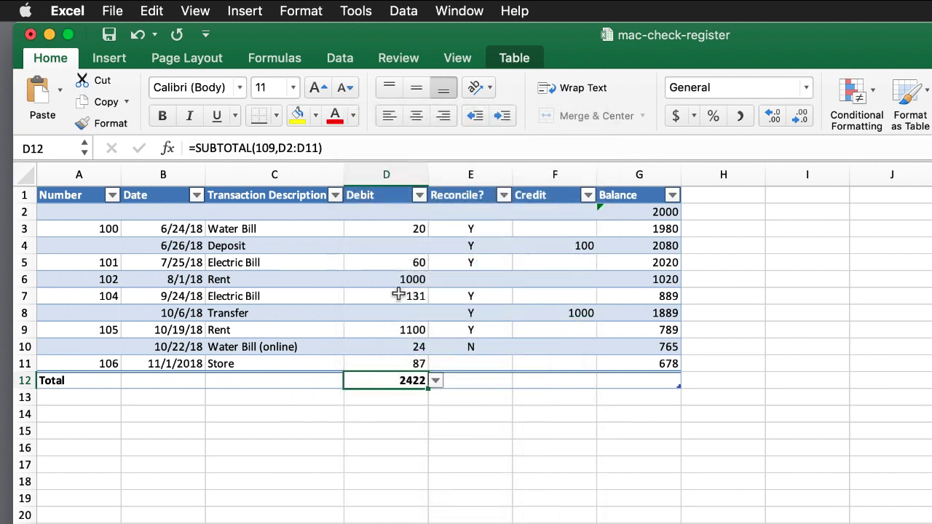
left_click(518, 58)
left_click(406, 102)
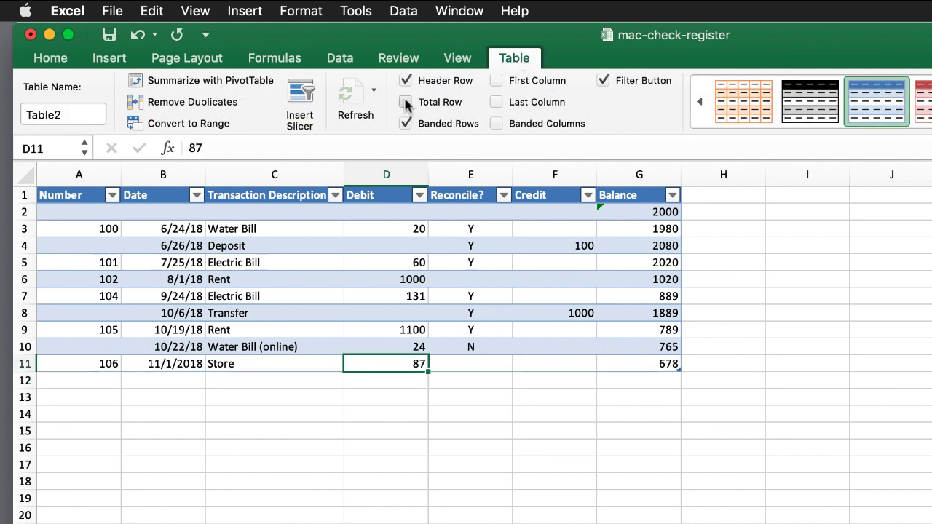
left_click(473, 452)
left_click(473, 298)
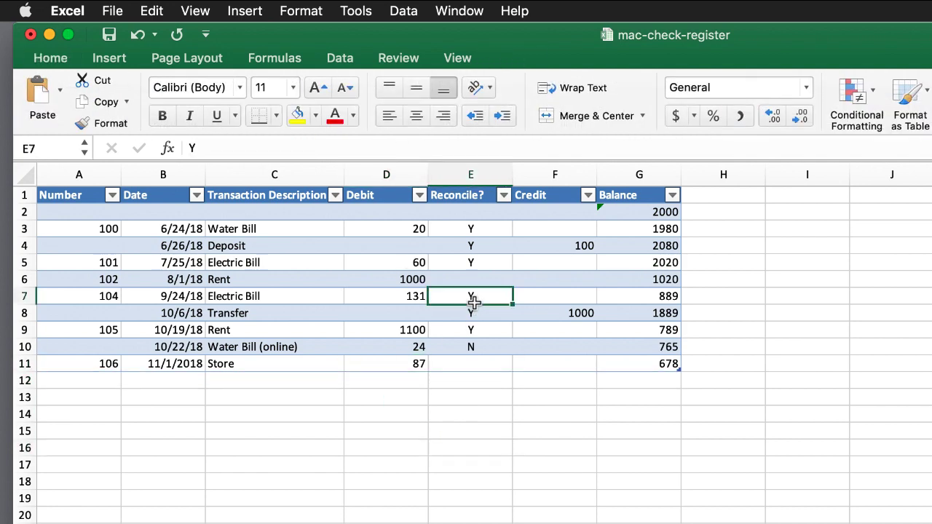
Inspect the running balance formulas in the Balance column at G7 and G11
left_click(344, 281)
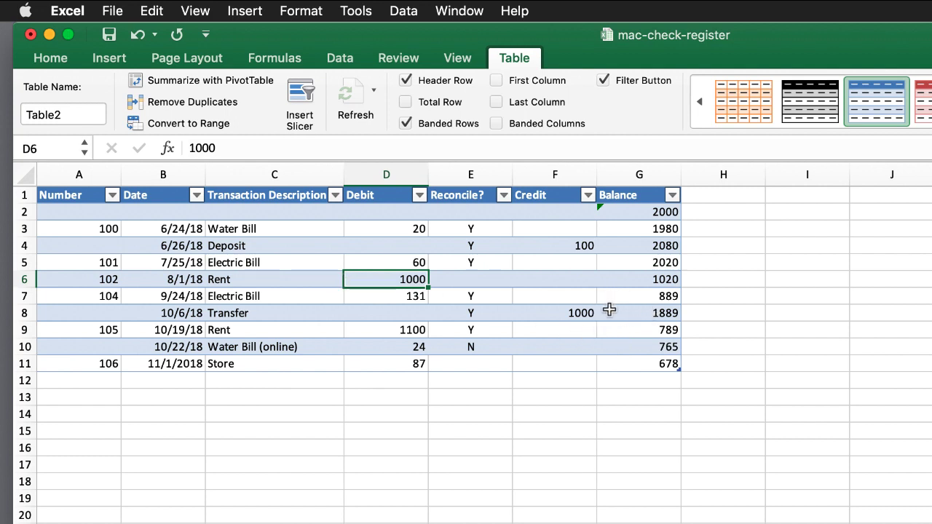
left_click(637, 292)
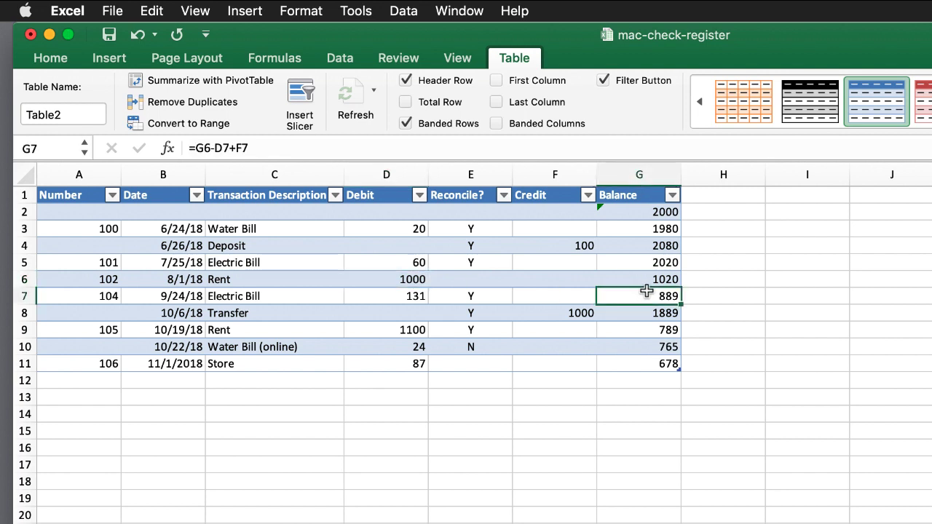
left_click(656, 362)
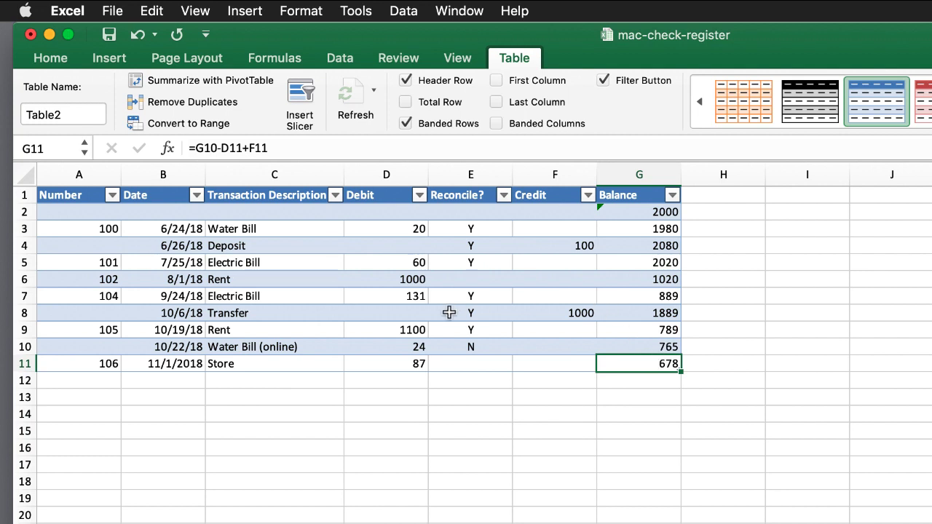
Create a PivotTable from Table2 on the existing worksheet, placed at cell I3
left_click(309, 280)
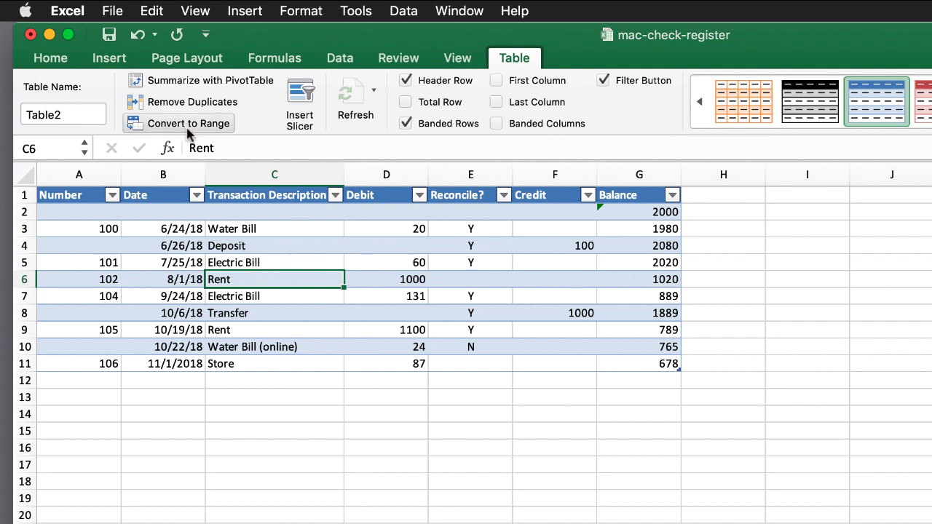
left_click(109, 58)
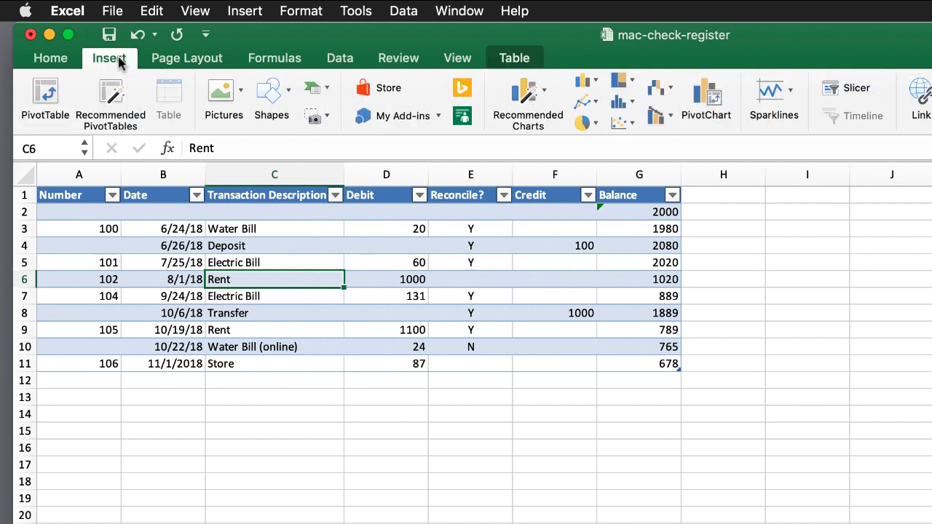
left_click(49, 92)
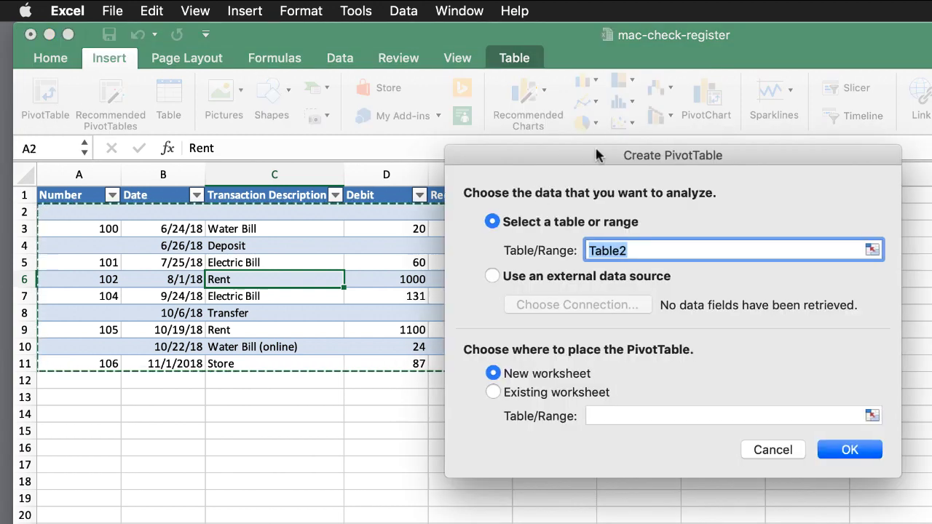
left_click_drag(594, 155, 446, 364)
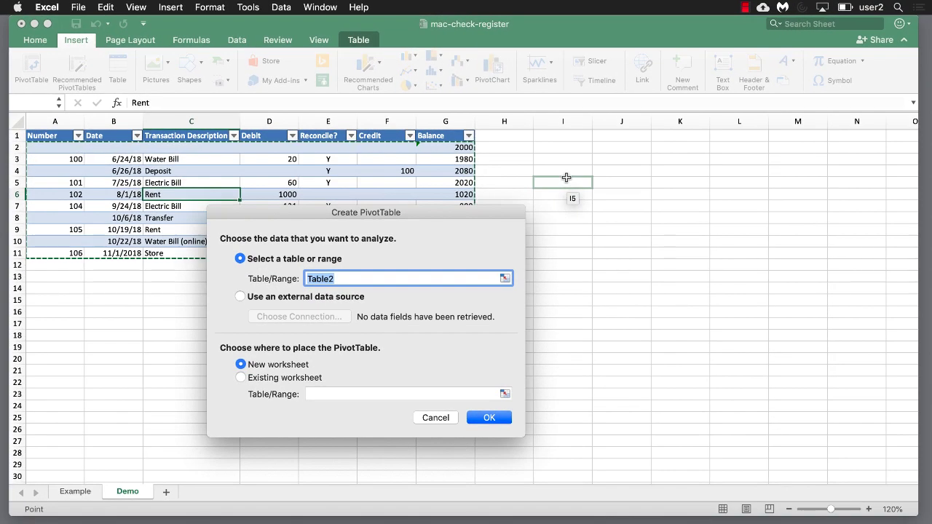
left_click(242, 378)
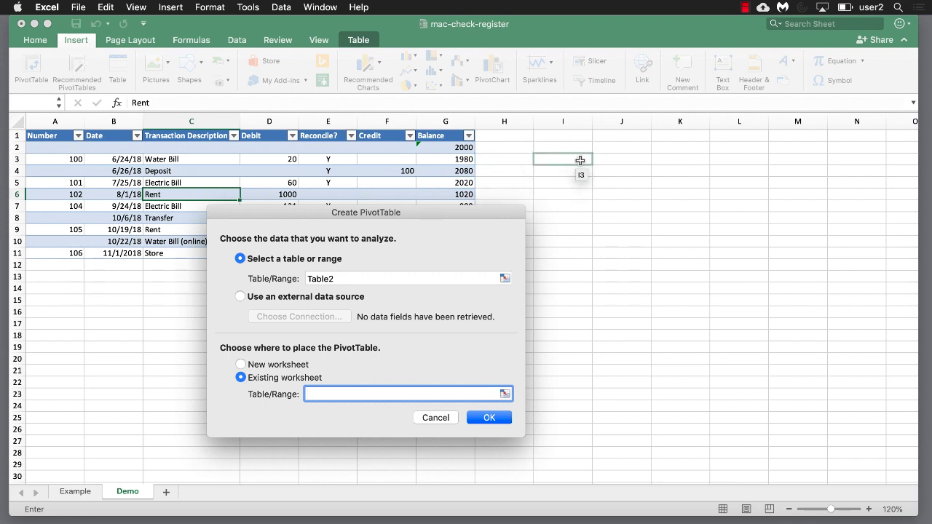
left_click(581, 160)
left_click(490, 419)
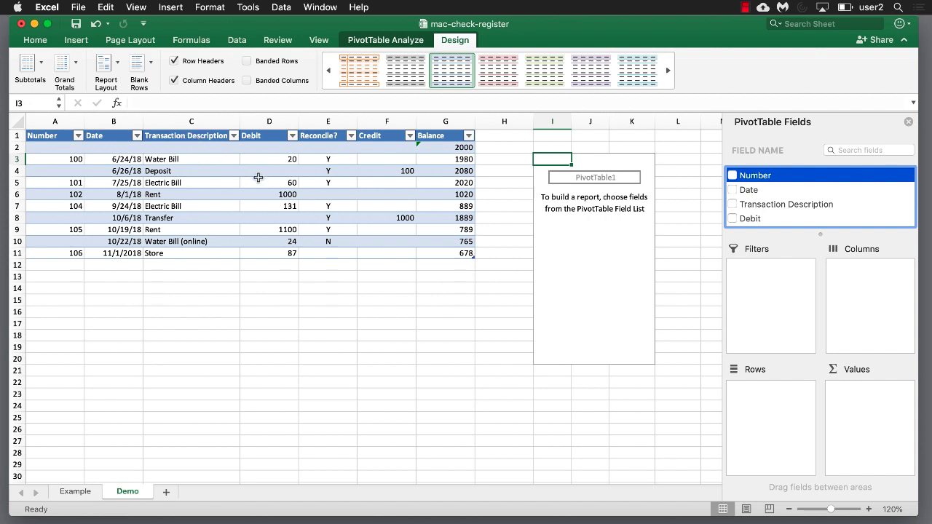
Add the Transaction Description and Debit fields to the PivotTable's rows, with Debit below Transaction Description
left_click(776, 206)
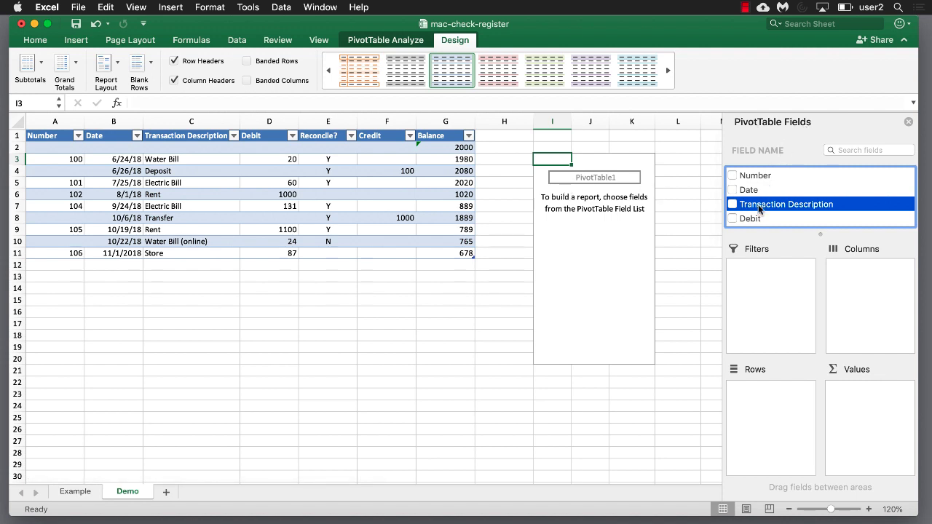
left_click_drag(759, 209, 765, 404)
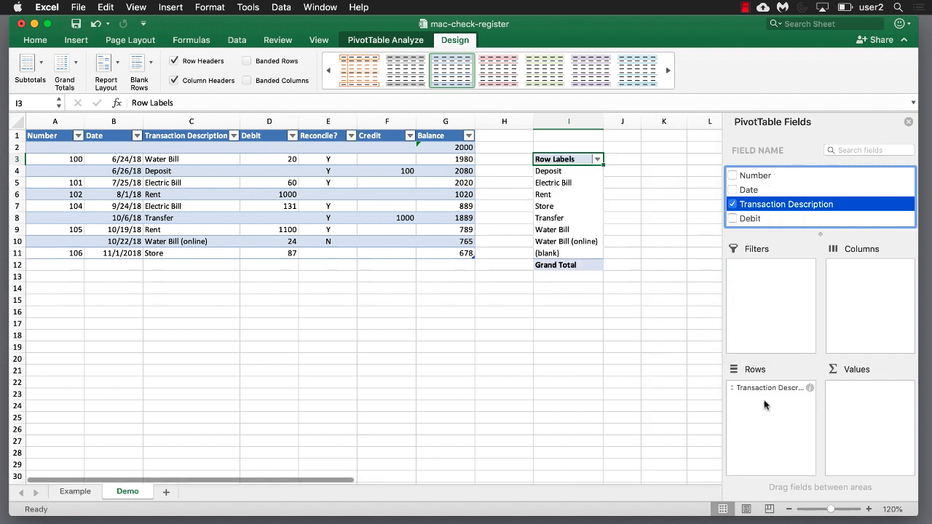
left_click_drag(752, 220, 780, 415)
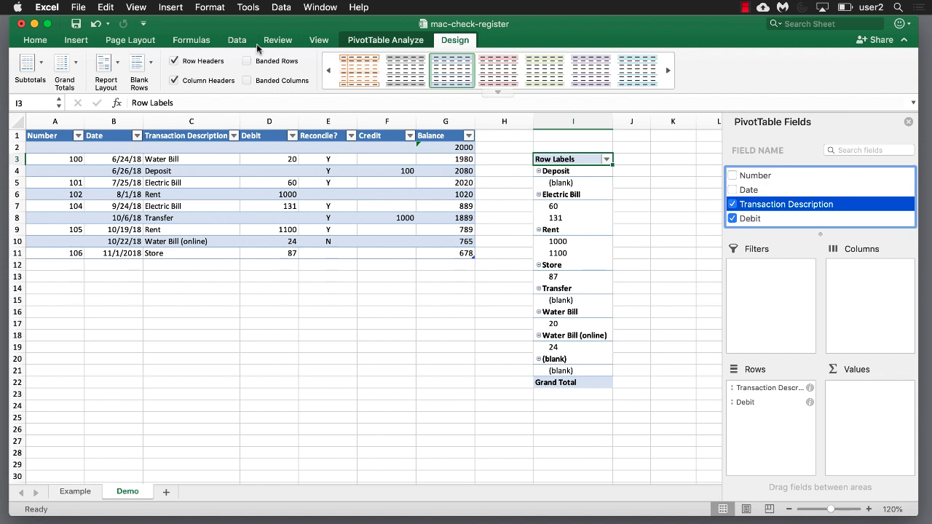
Show the PivotTable report in tabular form and check its subtotal rows
left_click(117, 65)
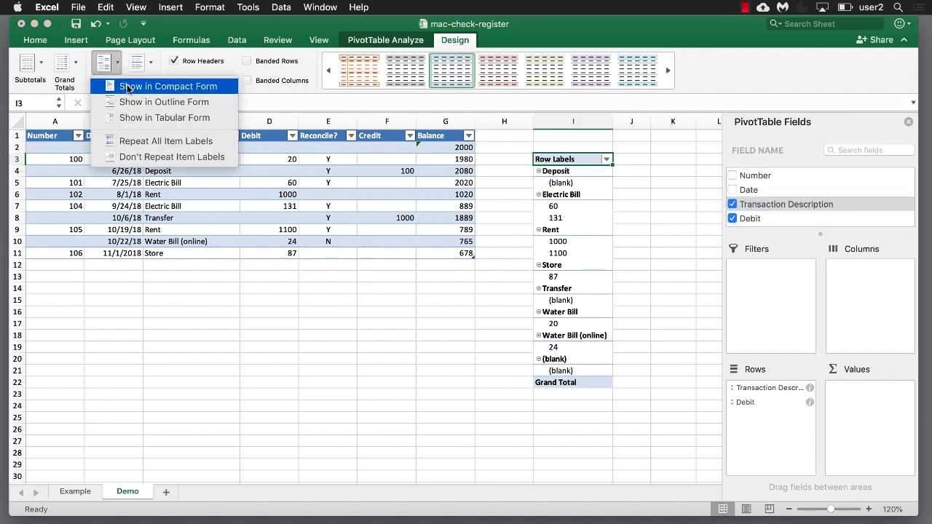
left_click(149, 119)
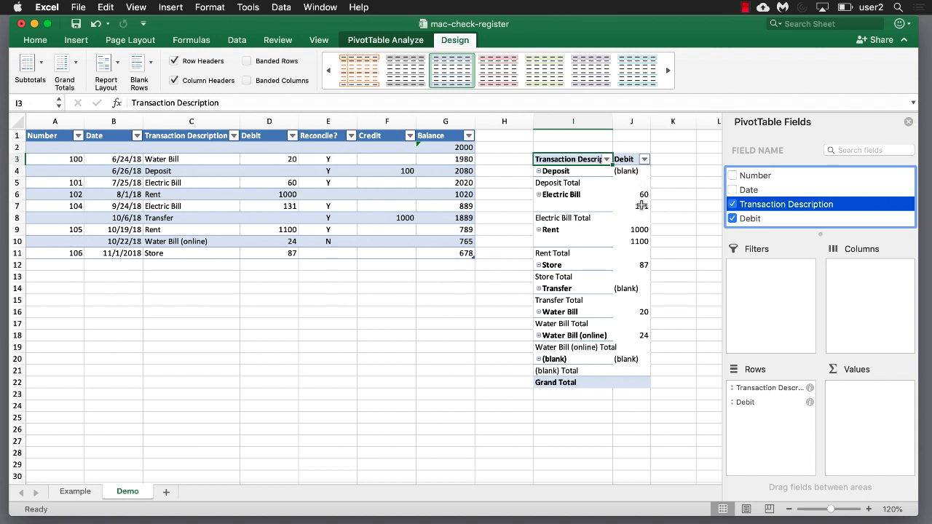
left_click(556, 185)
left_click(584, 217)
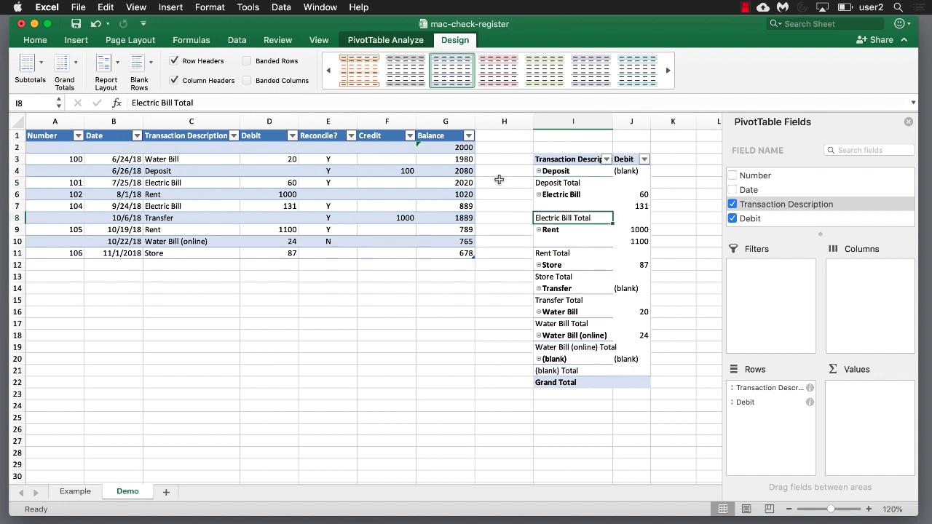
Hide the PivotTable's subtotals and turn grand totals off for rows and columns
left_click(42, 64)
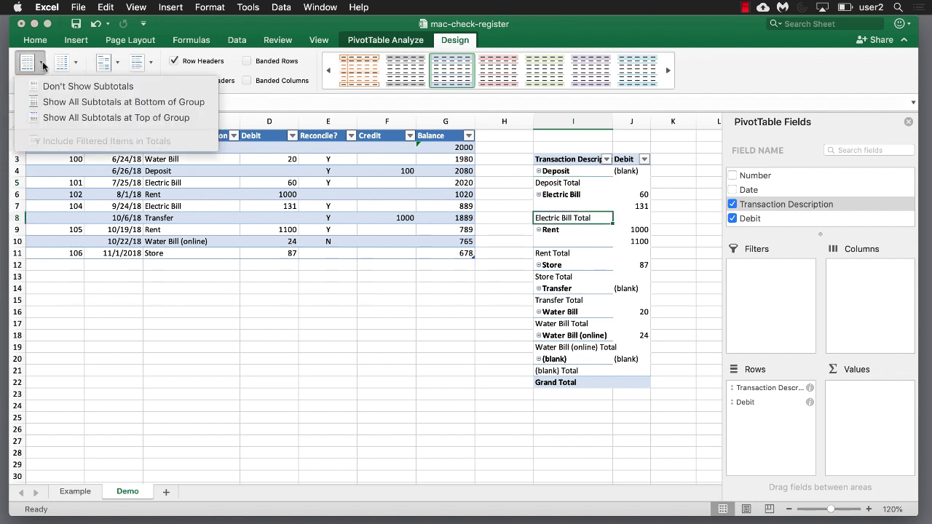
left_click(48, 88)
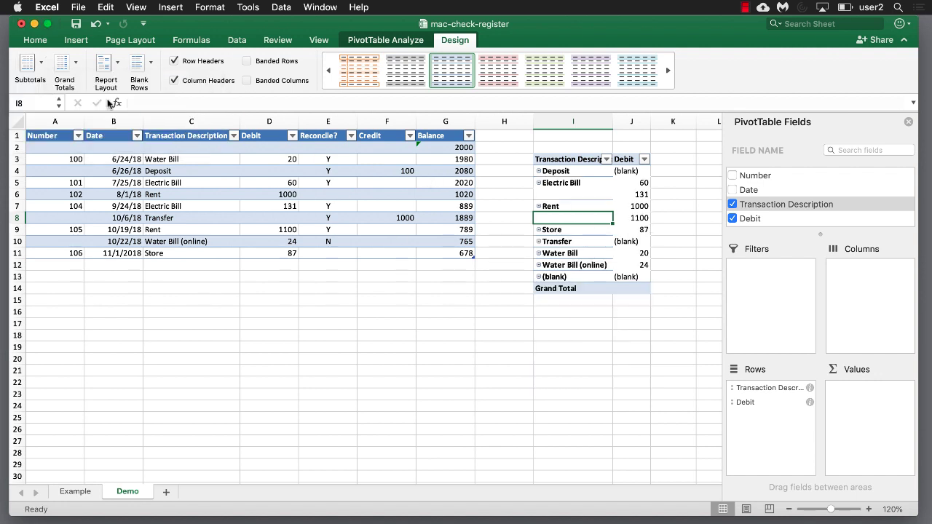
left_click(75, 68)
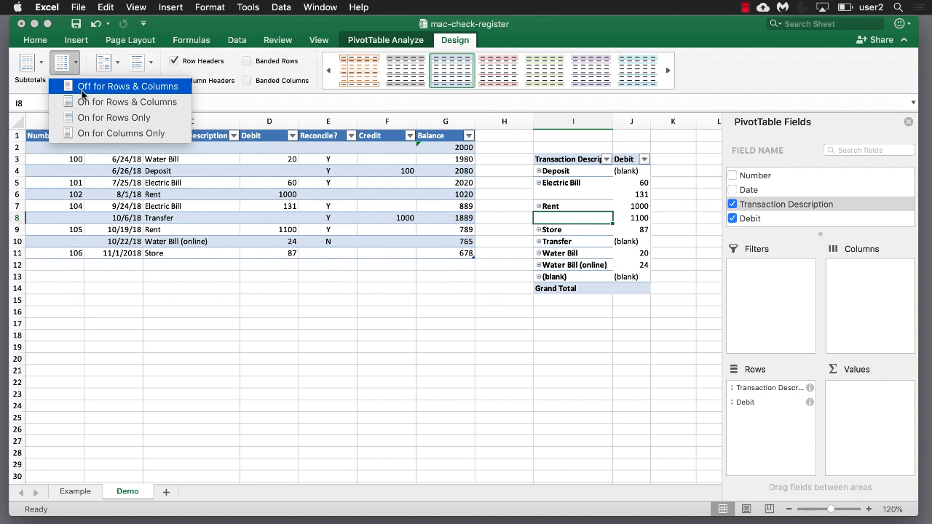
left_click(94, 88)
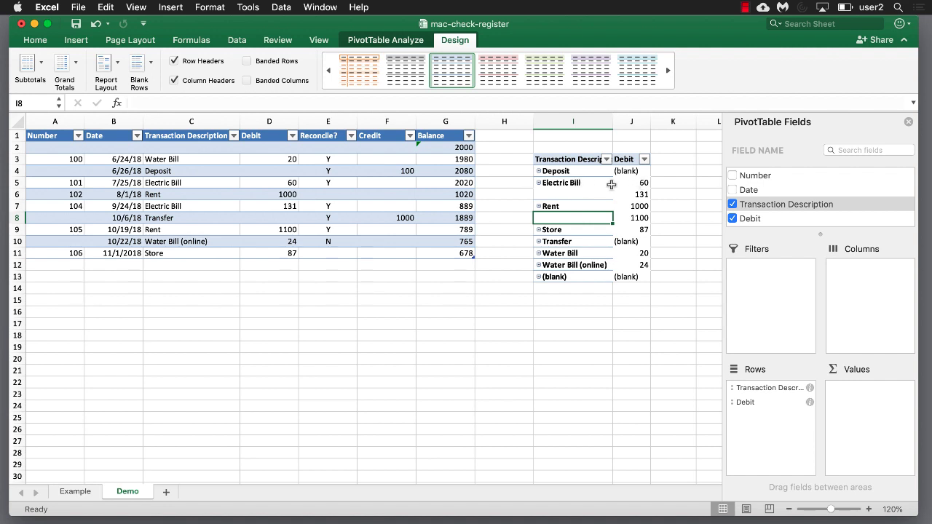
Repeat all item labels in the PivotTable and check the Electric Bill rows
left_click(115, 67)
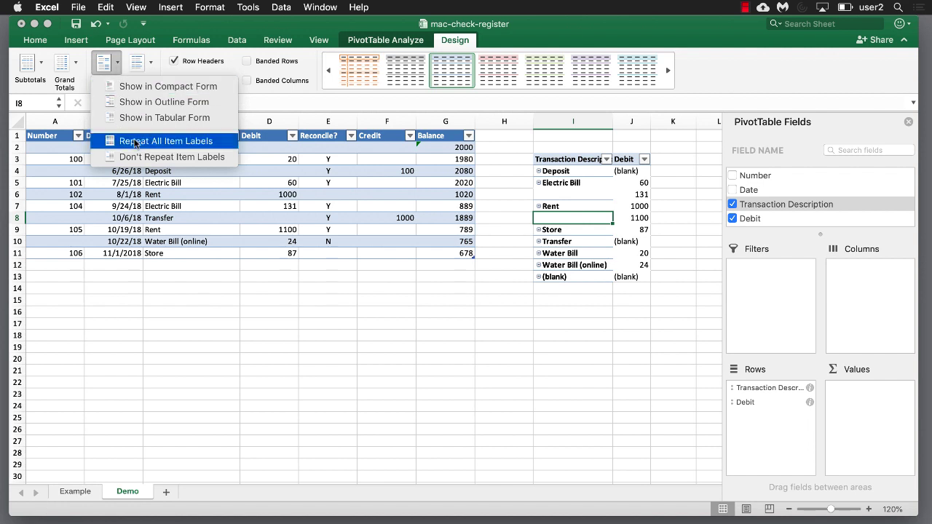
left_click(134, 142)
left_click(575, 195)
left_click(637, 194)
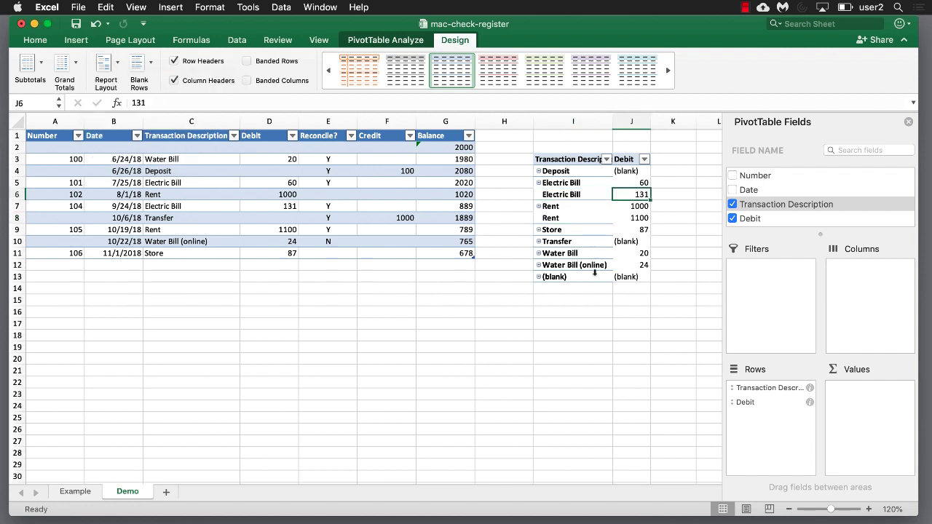
left_click(634, 181)
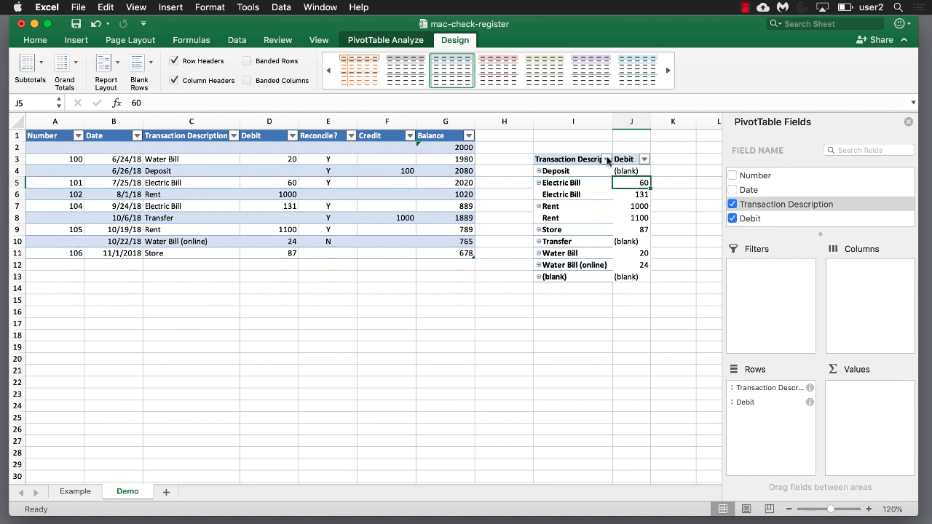
Filter the PivotTable's Transaction Description to show only Electric Bill
left_click(605, 159)
left_click(642, 228)
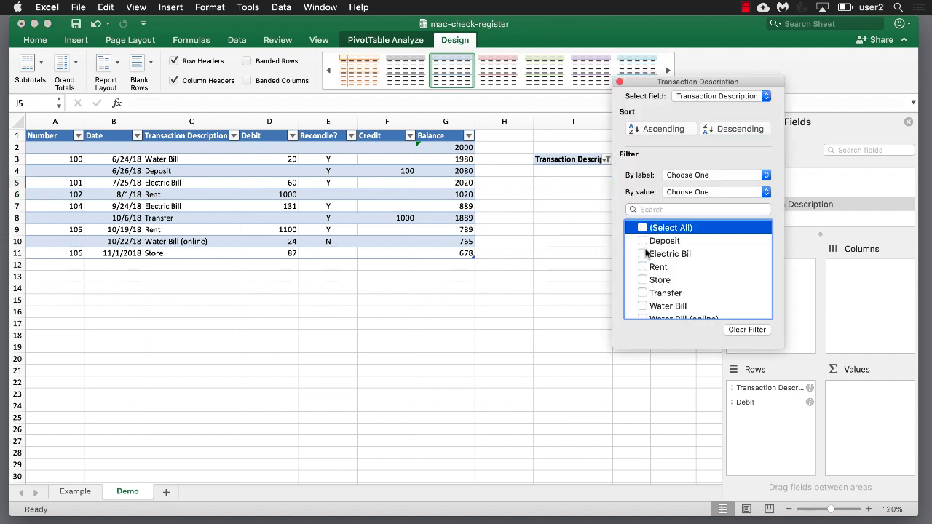
left_click(642, 254)
left_click(570, 373)
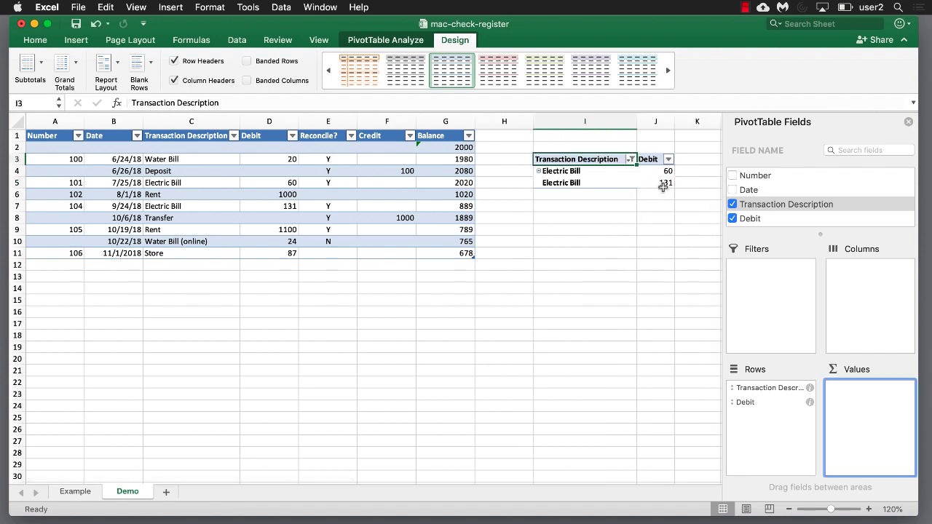
Add Debit to the PivotTable's values as a sum and show all subtotals at the bottom of each group
left_click_drag(742, 222, 874, 406)
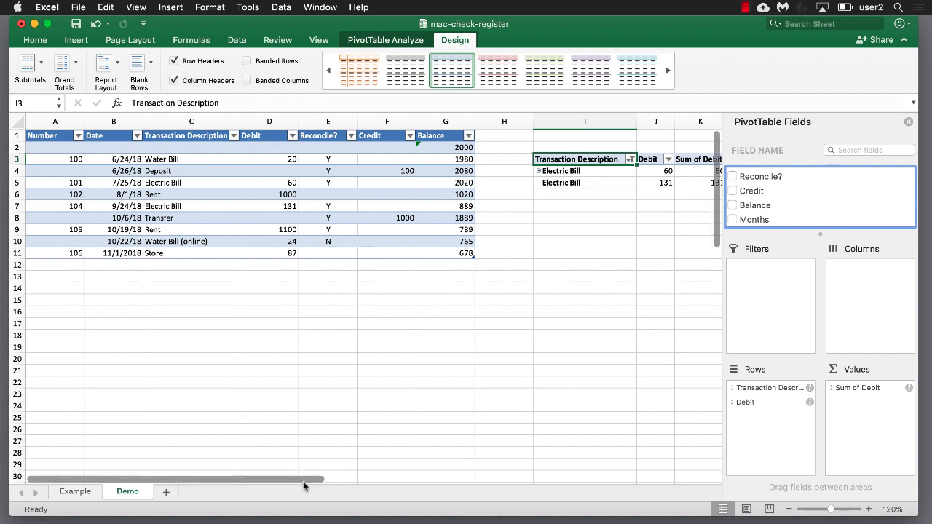
left_click_drag(303, 481, 358, 486)
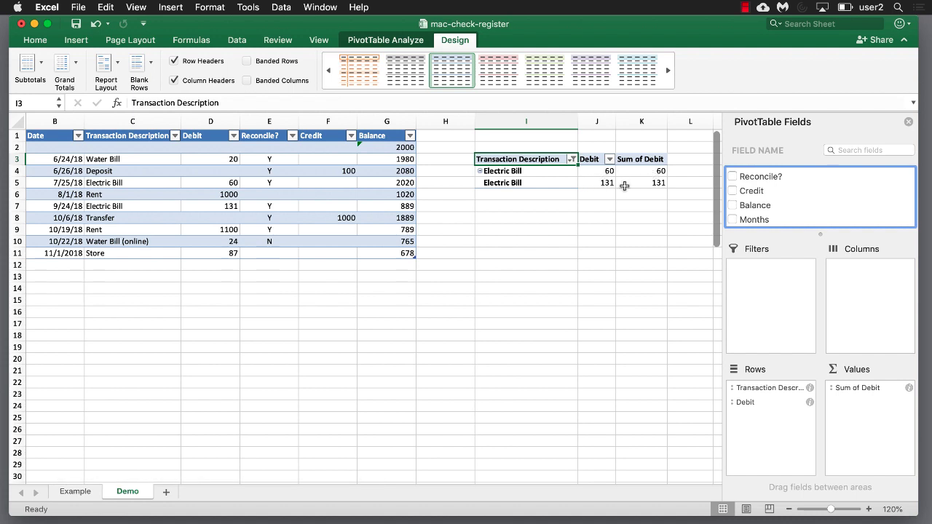
left_click(41, 66)
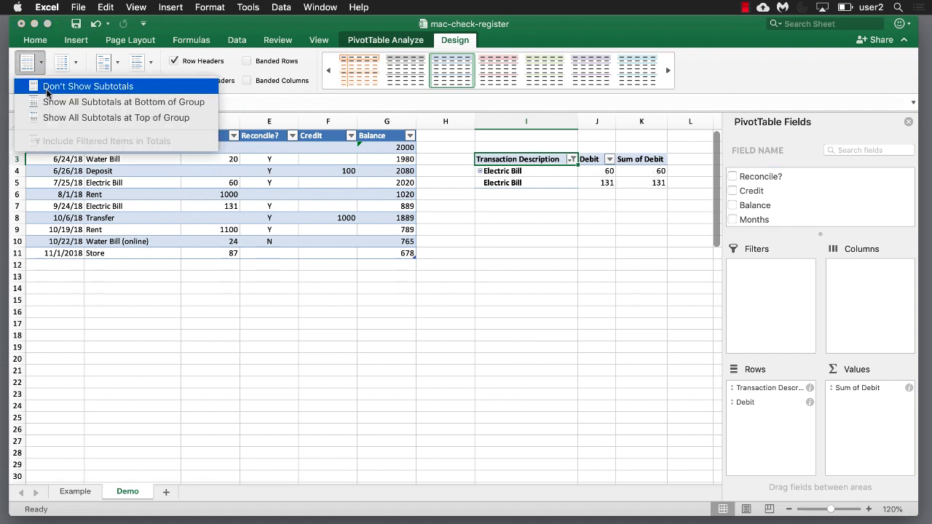
left_click(66, 102)
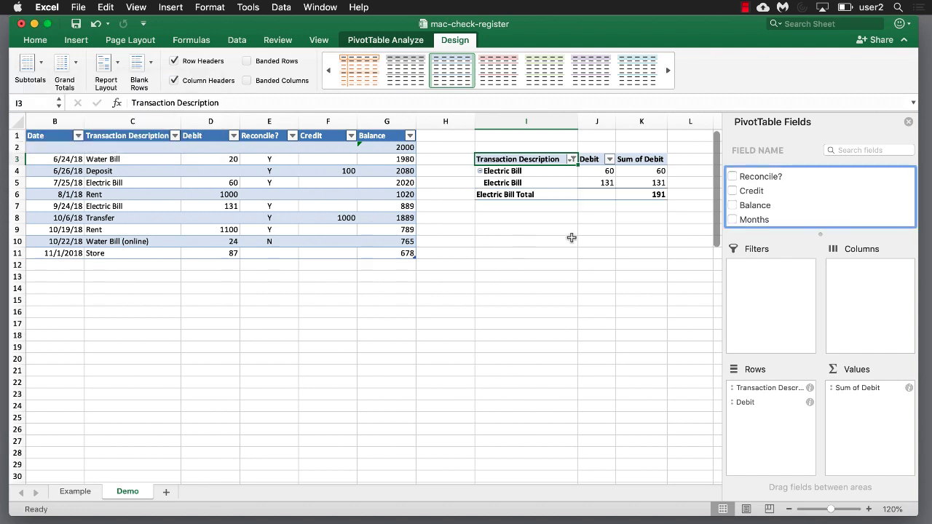
Compare the Debit and Sum of Debit columns for the Electric Bill rows in the PivotTable
left_click_drag(647, 173, 646, 183)
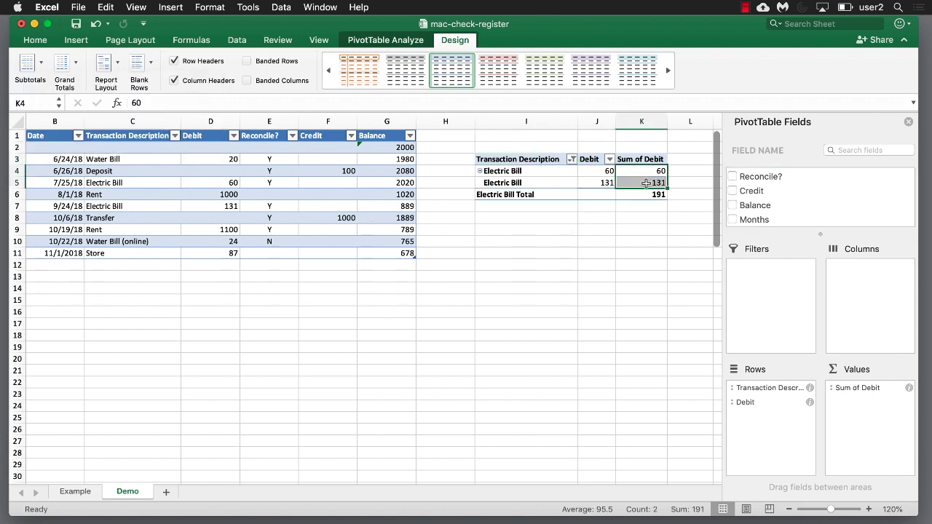
left_click(597, 161)
left_click(638, 162)
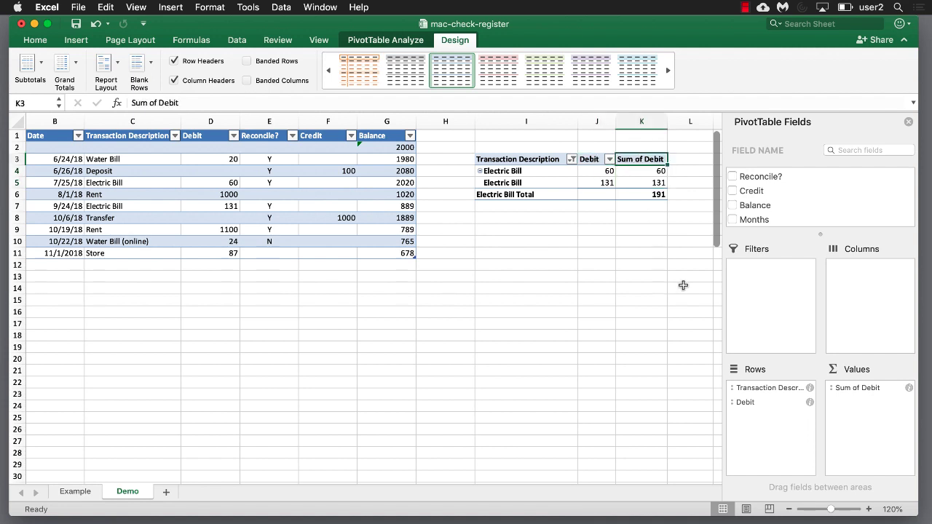
left_click(597, 157)
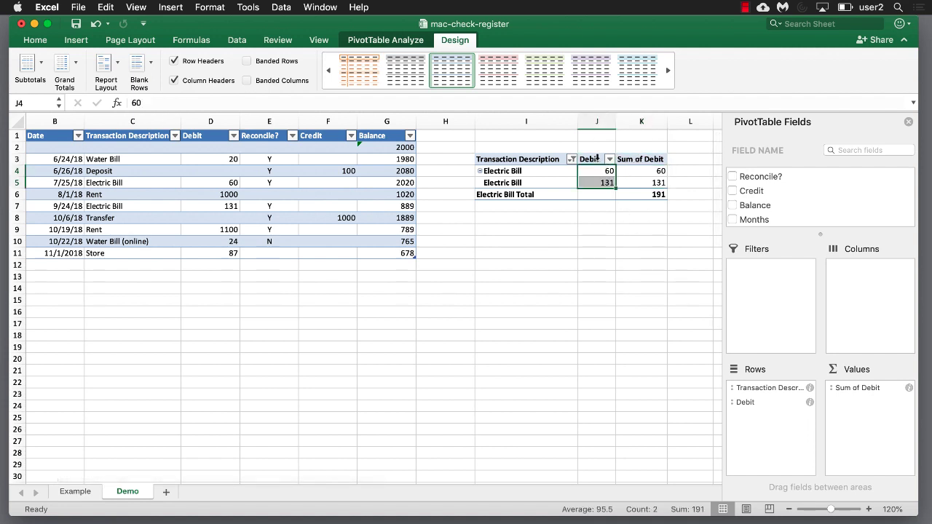
Clear the PivotTable's Transaction Description filter so that all descriptions are included
left_click_drag(635, 173, 636, 190)
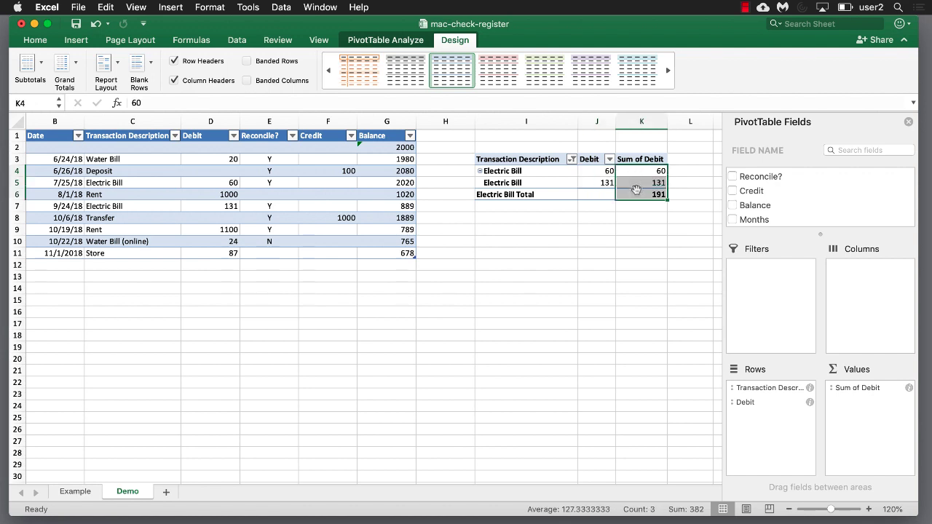
left_click(572, 159)
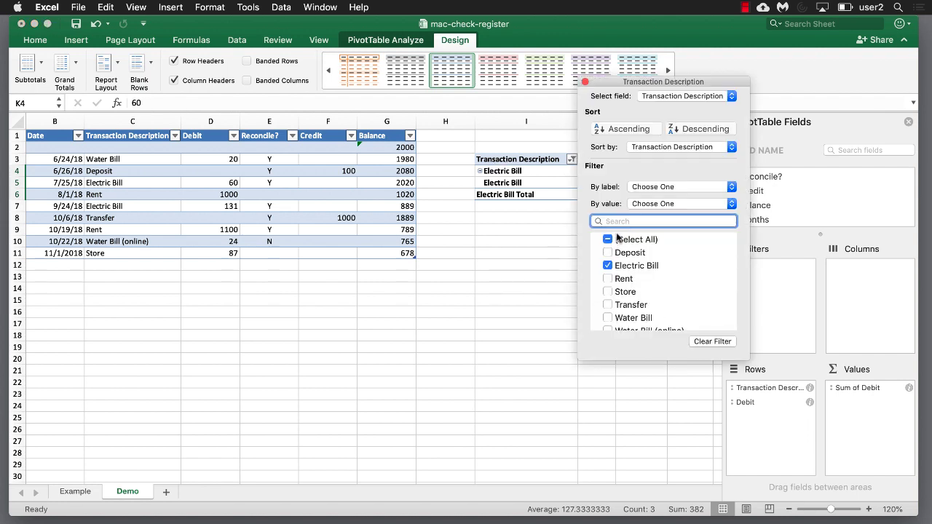
left_click(704, 341)
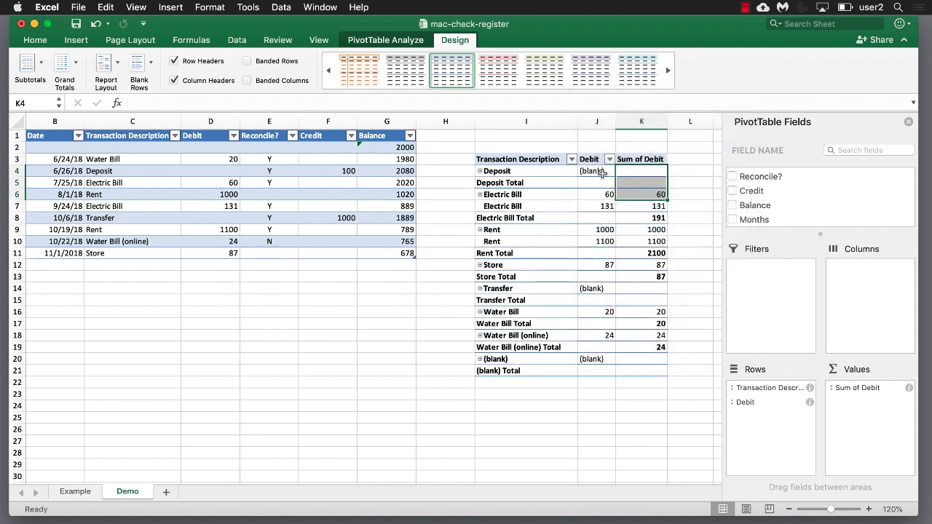
Check the Electric Bill debits and the Electric Bill and Rent subtotals in the PivotTable
left_click(583, 192)
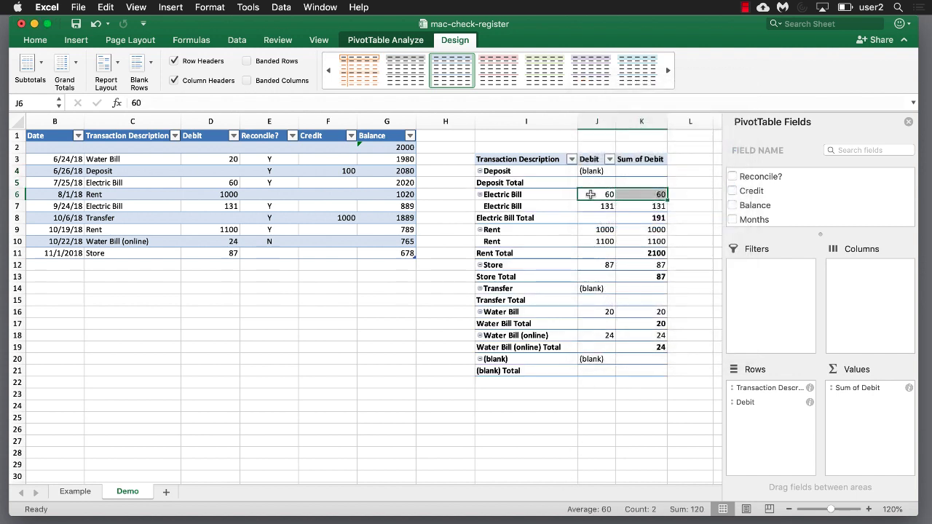
left_click(597, 206)
left_click(640, 218)
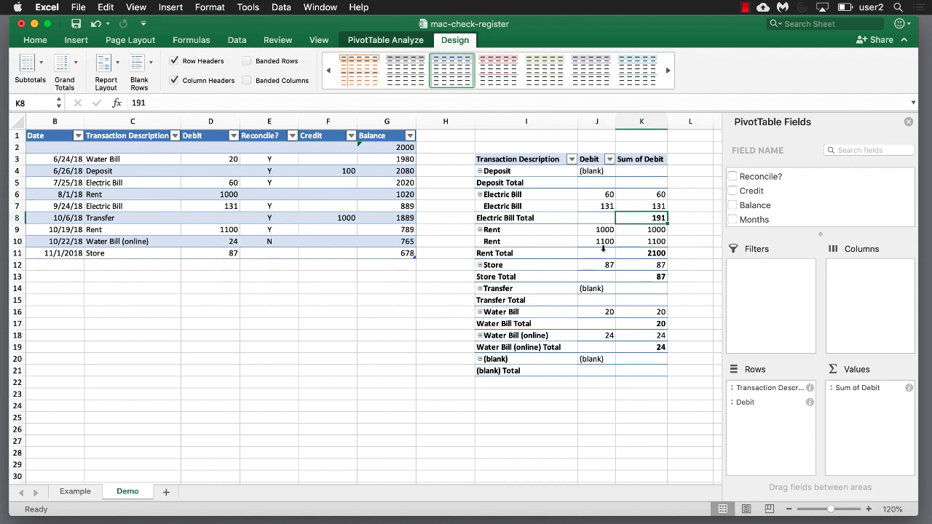
left_click(645, 253)
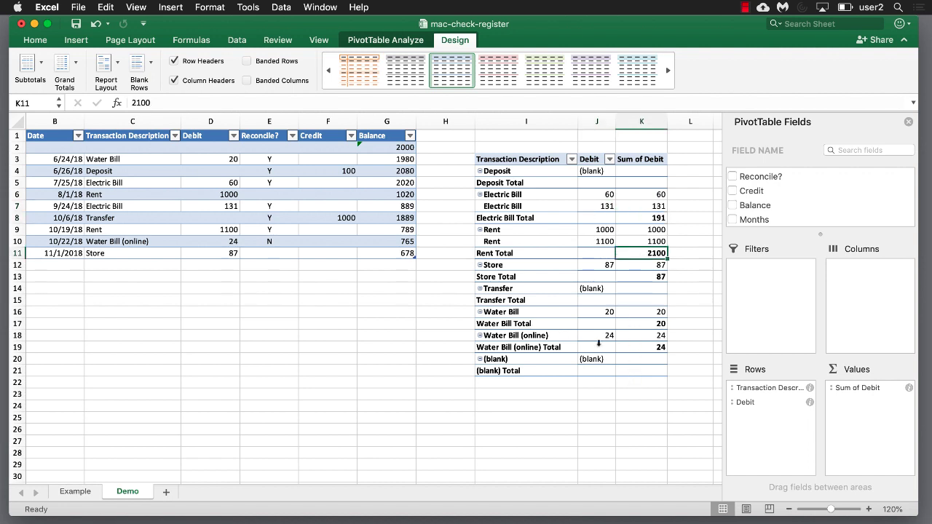
Turn on the PivotTable's grand totals for rows and columns and check the Sum of Debit grand total
left_click(73, 64)
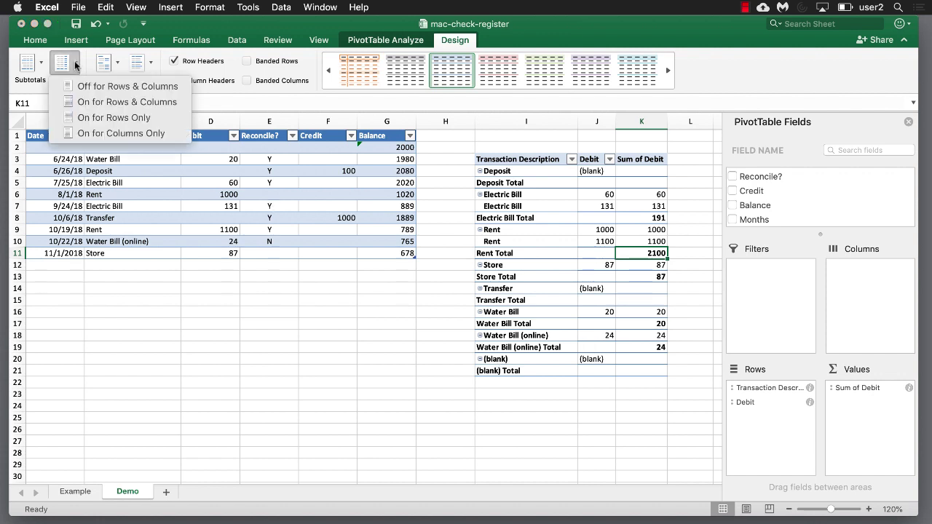
left_click(98, 103)
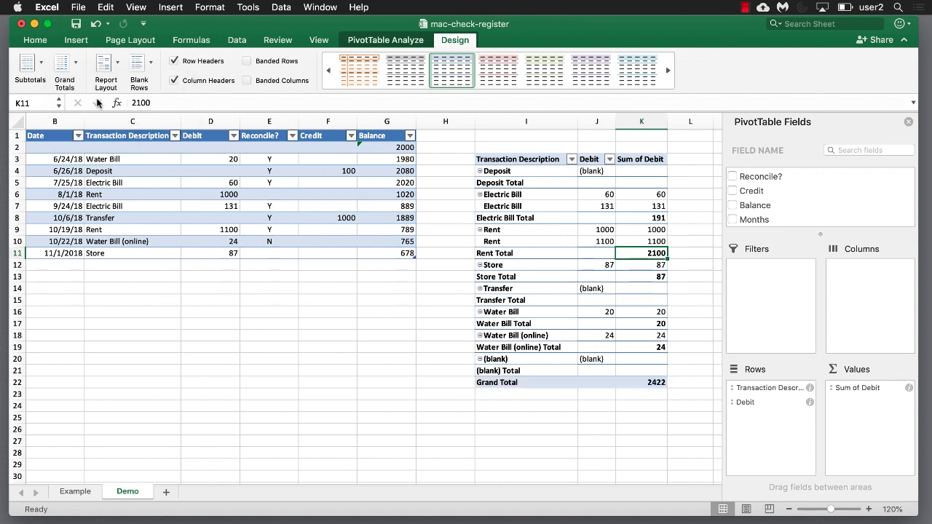
left_click(648, 384)
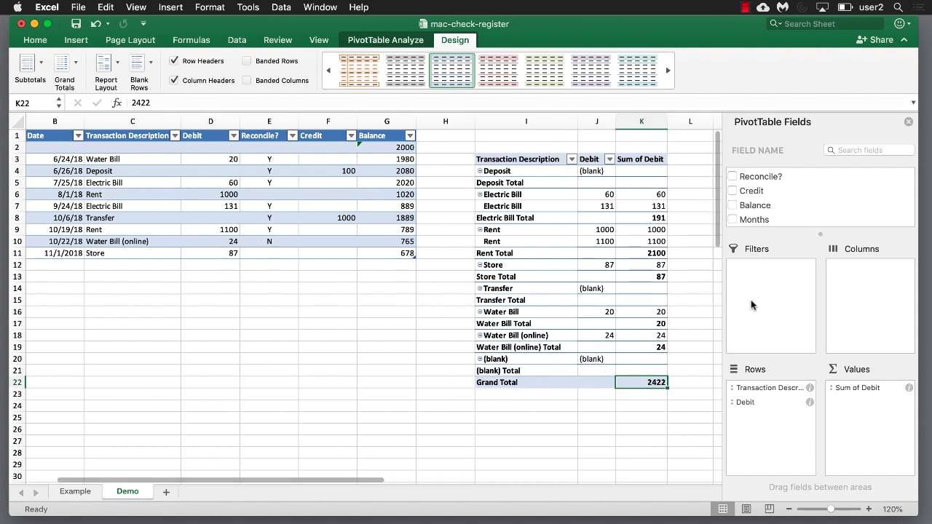
Add the Debit field to the PivotTable's values a second time
scroll(801, 195, "up", 2)
scroll(801, 195, "up", 2)
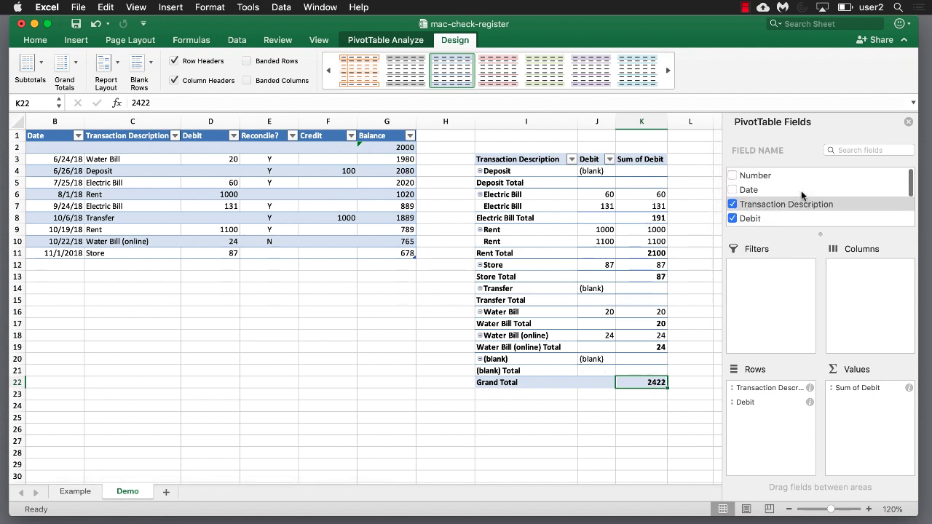
left_click_drag(750, 218, 874, 418)
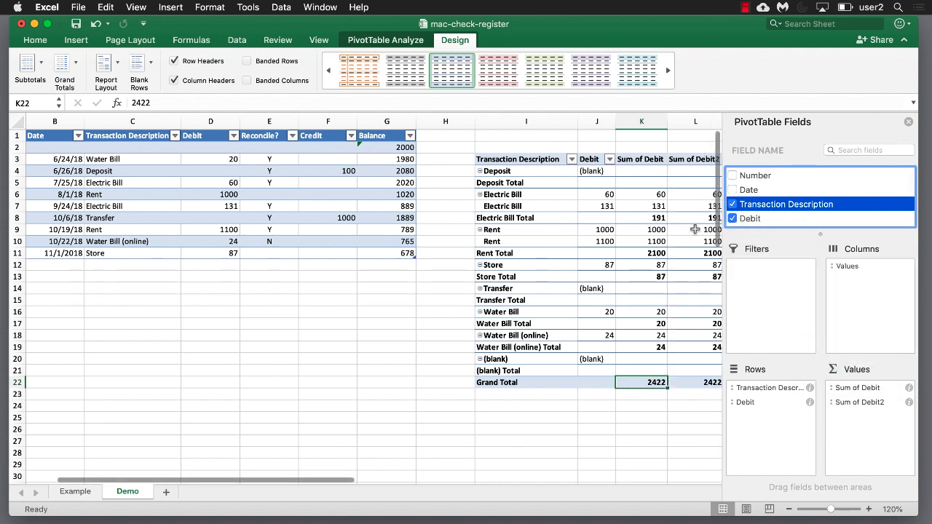
left_click_drag(327, 478, 369, 481)
Show the Sum of Debit2 values as % of Grand Total and check the Electric Bill and Rent shares
left_click(636, 194)
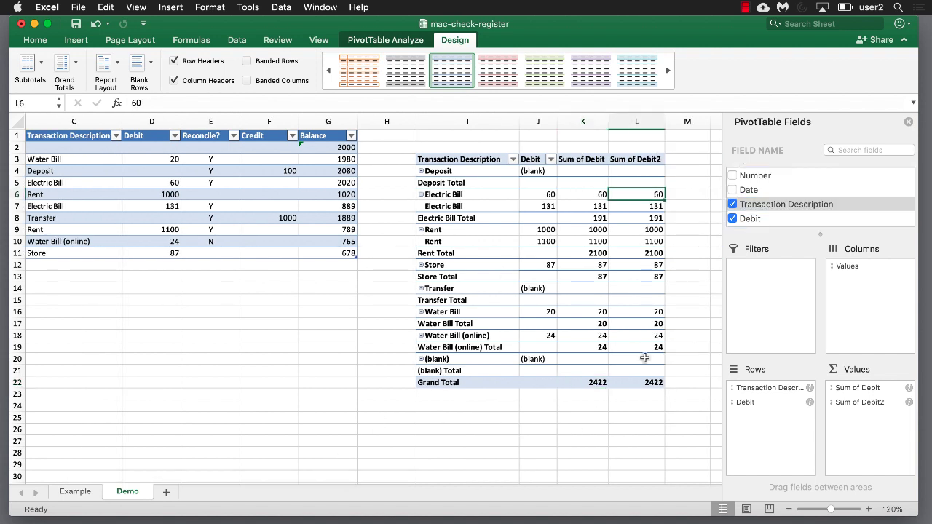
right_click(636, 194)
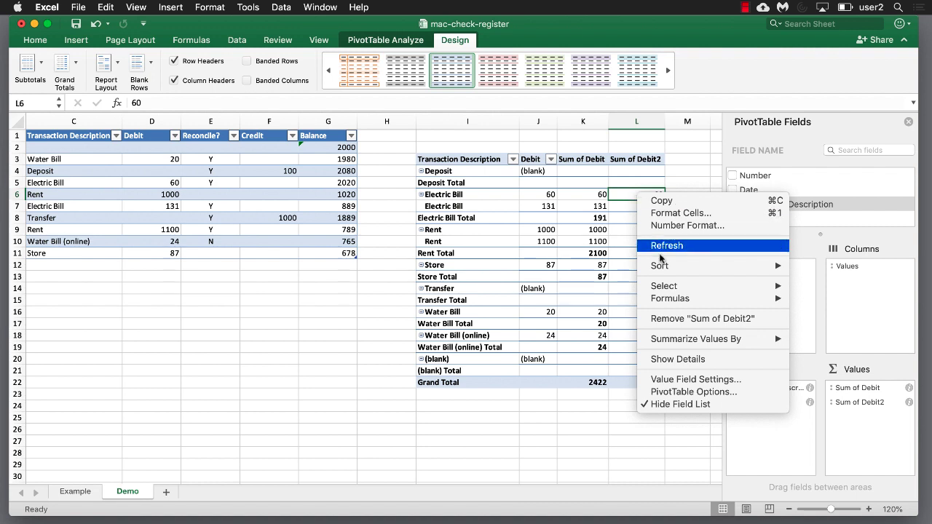
left_click(694, 380)
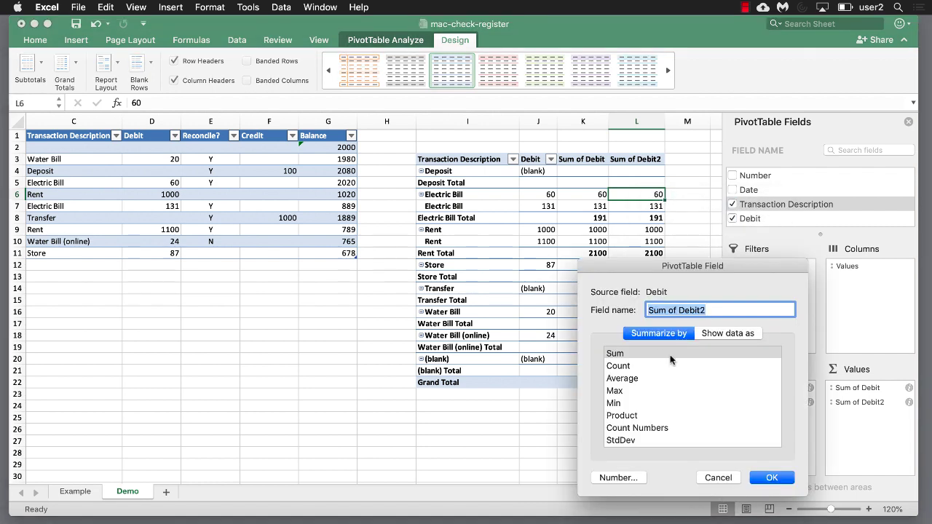
left_click(704, 333)
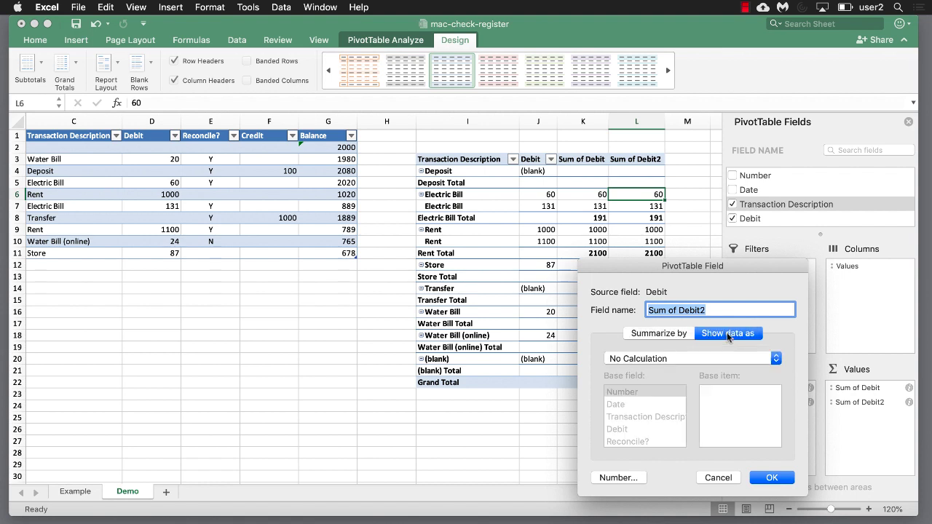
left_click(698, 358)
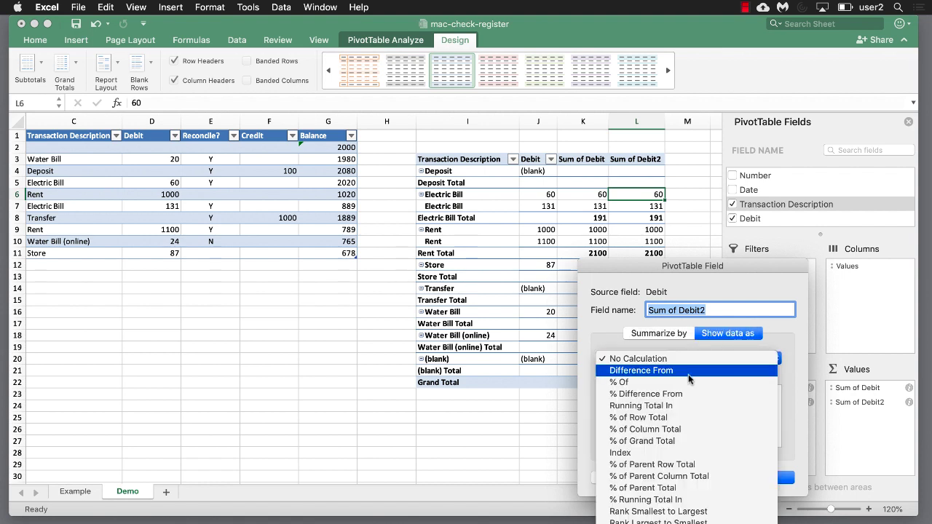
left_click(664, 441)
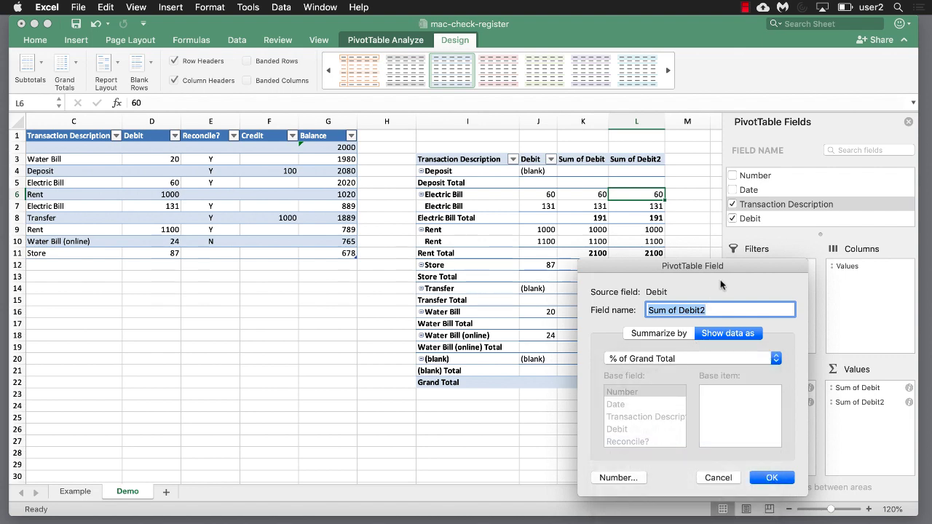
left_click(771, 477)
left_click(569, 432)
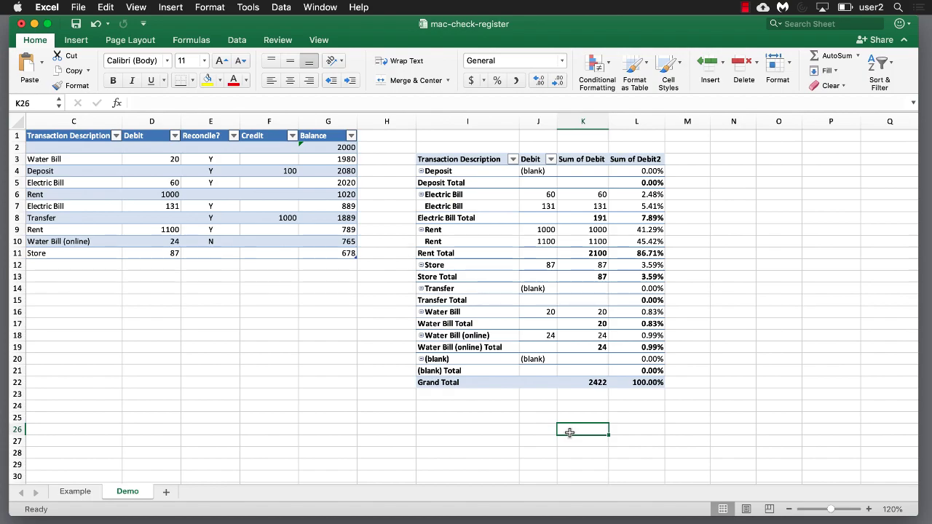
left_click(655, 217)
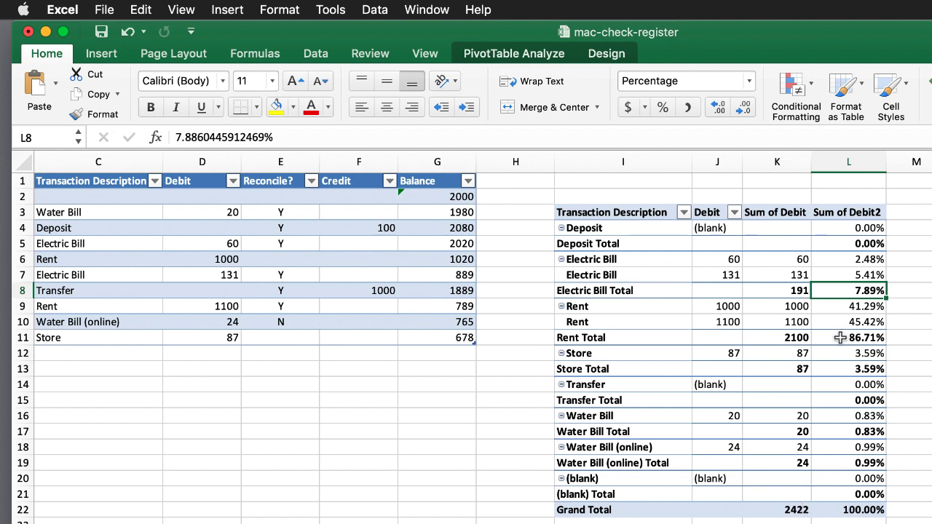
left_click(859, 338)
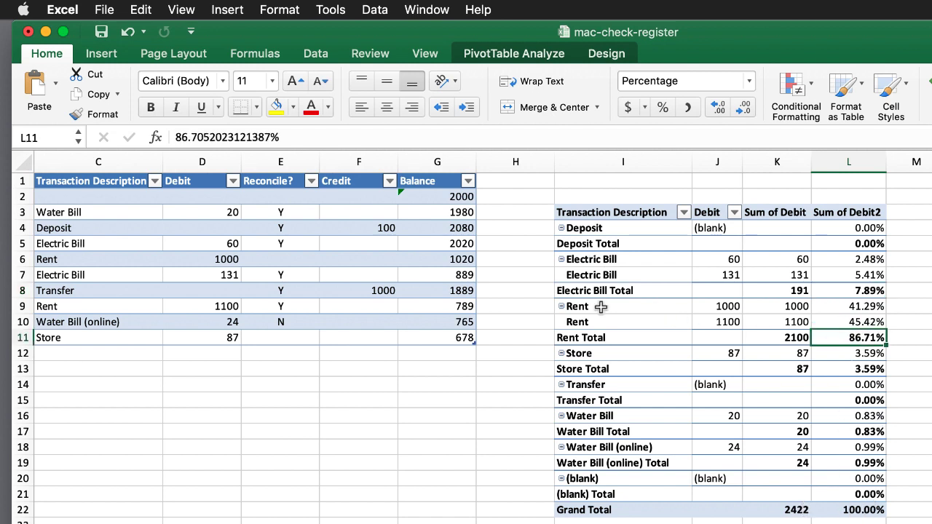
Collapse the Deposit and Electric Bill groups, followed by the entire Transaction Description field in the PivotTable
left_click(560, 229)
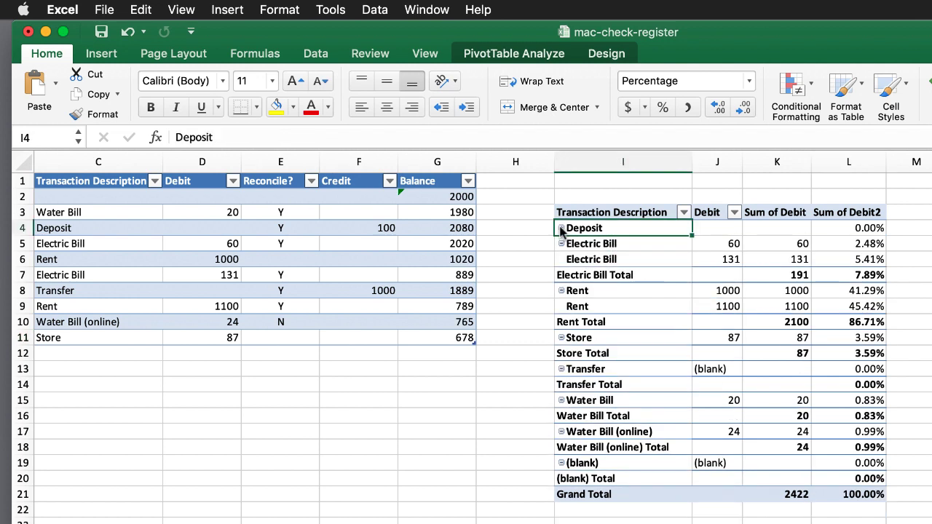
left_click(561, 243)
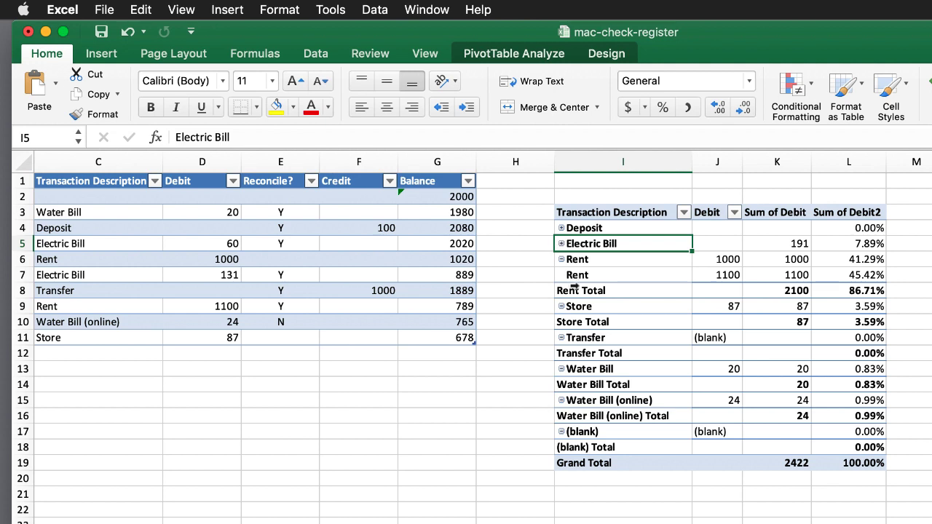
left_click(538, 58)
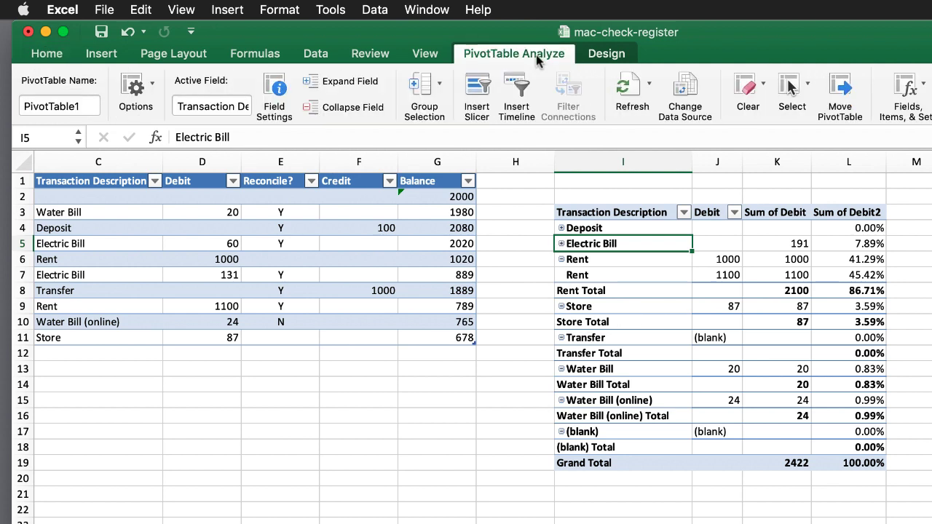
left_click(344, 107)
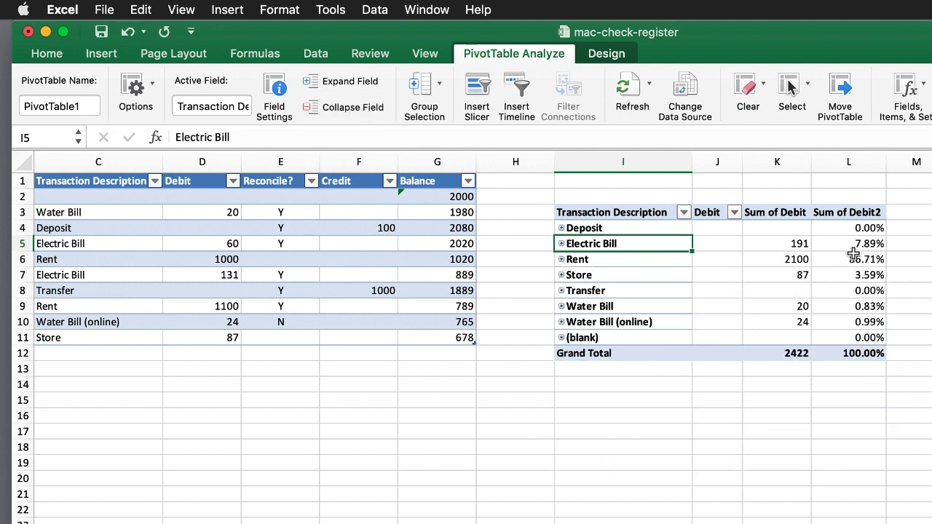
Expand the Rent group to examine its debits and share against the grand total, and collapse it again
left_click(850, 259)
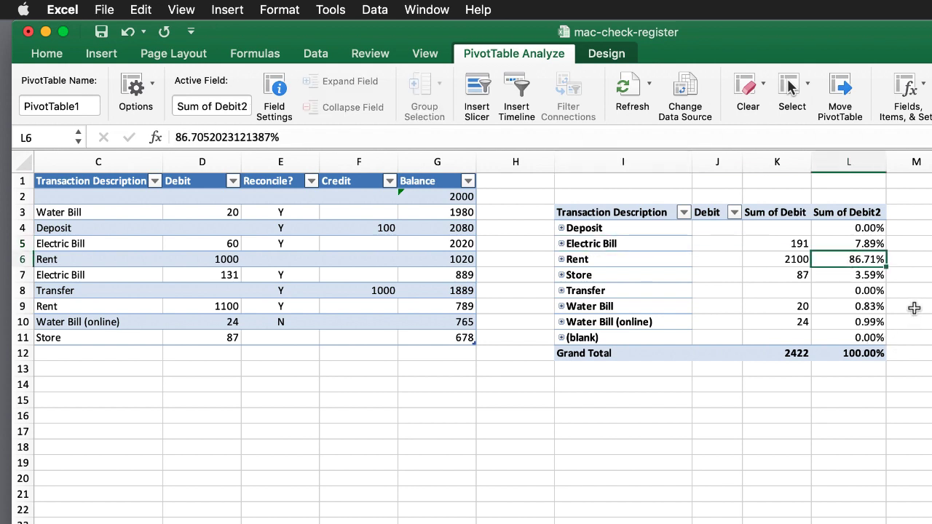
left_click(561, 261)
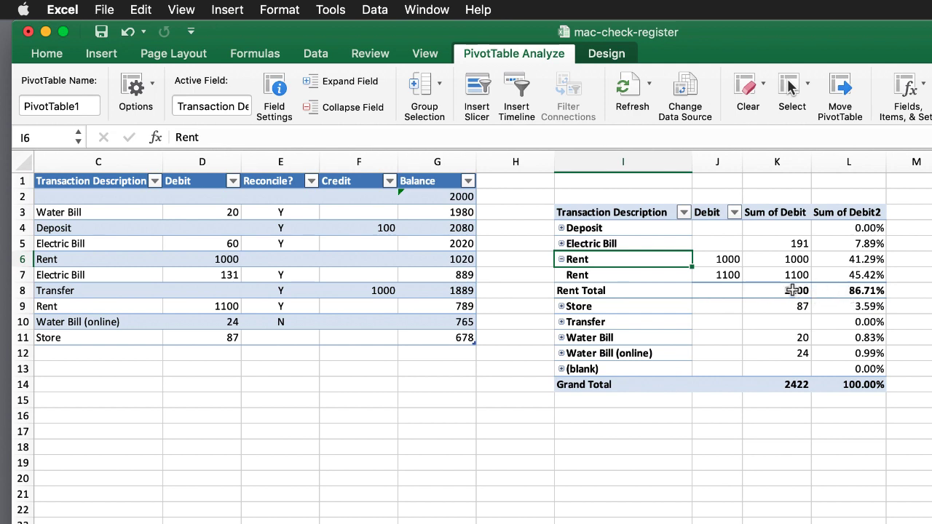
left_click(846, 290)
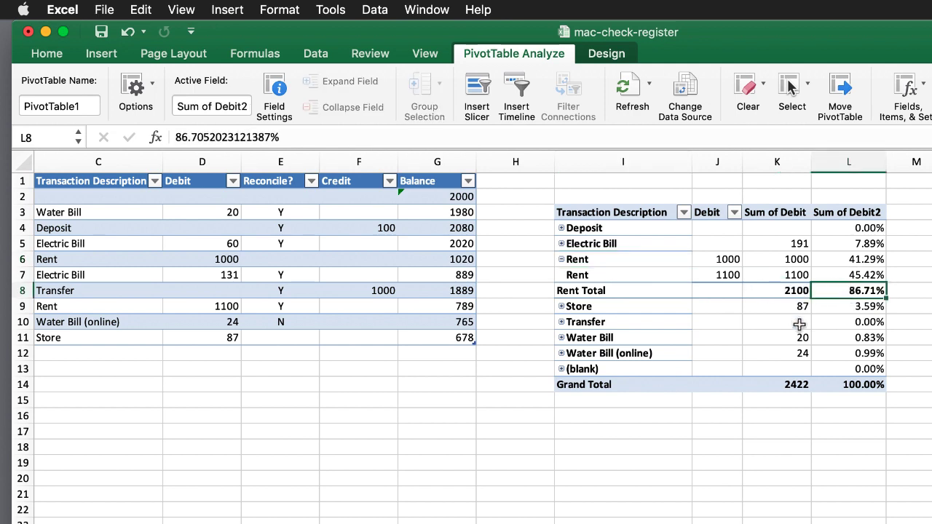
left_click(798, 386)
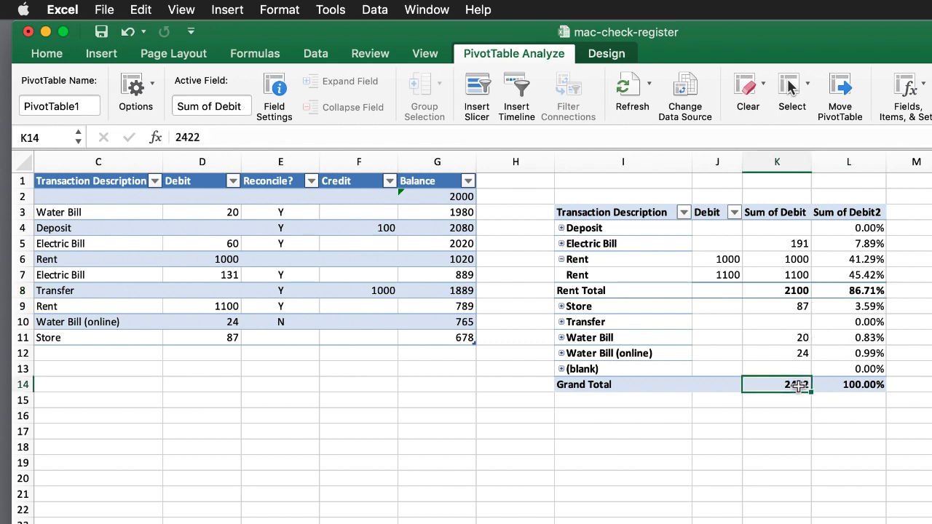
left_click(560, 260)
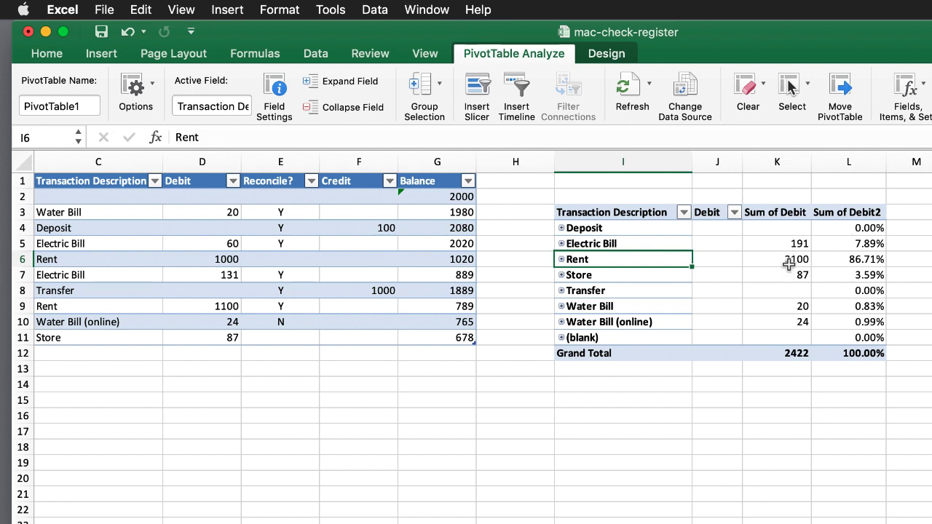
left_click(790, 262)
left_click(786, 307)
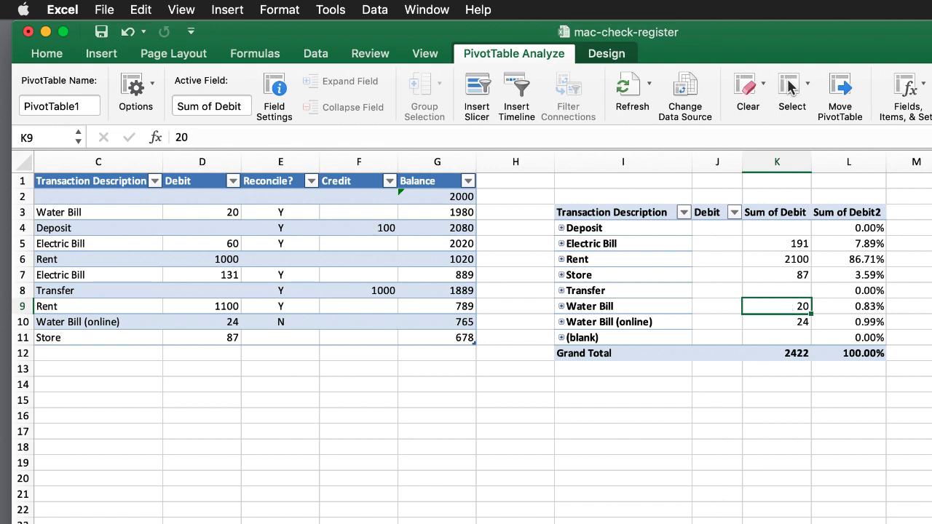
Review the running Balance formulas in the check register table's Deposit, Electric Bill, Transfer and second Rent rows
scroll(466, 291, "left", 3)
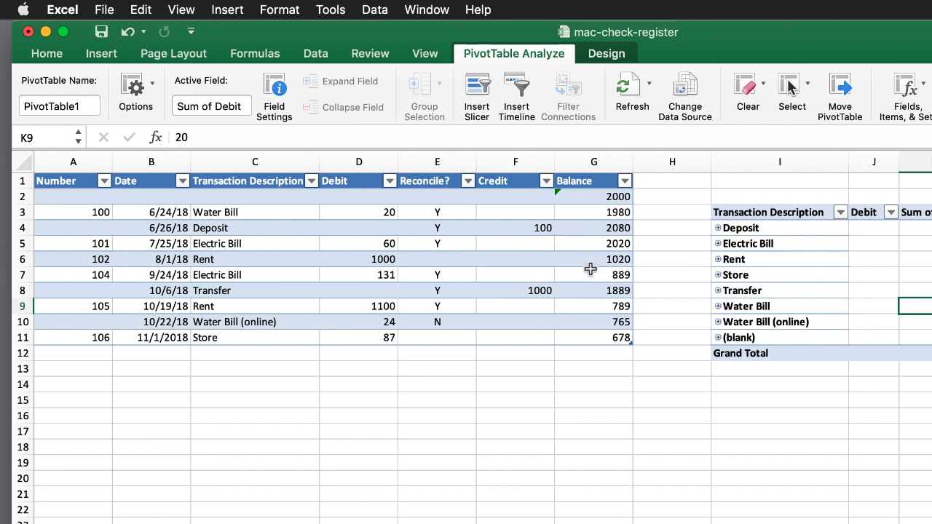
left_click(596, 228)
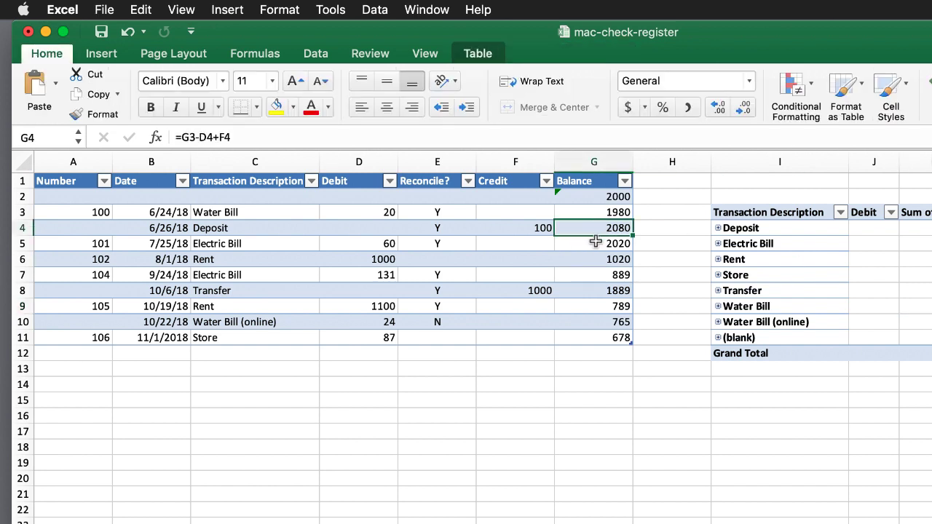
left_click(596, 243)
left_click(595, 274)
left_click(594, 291)
left_click(595, 300)
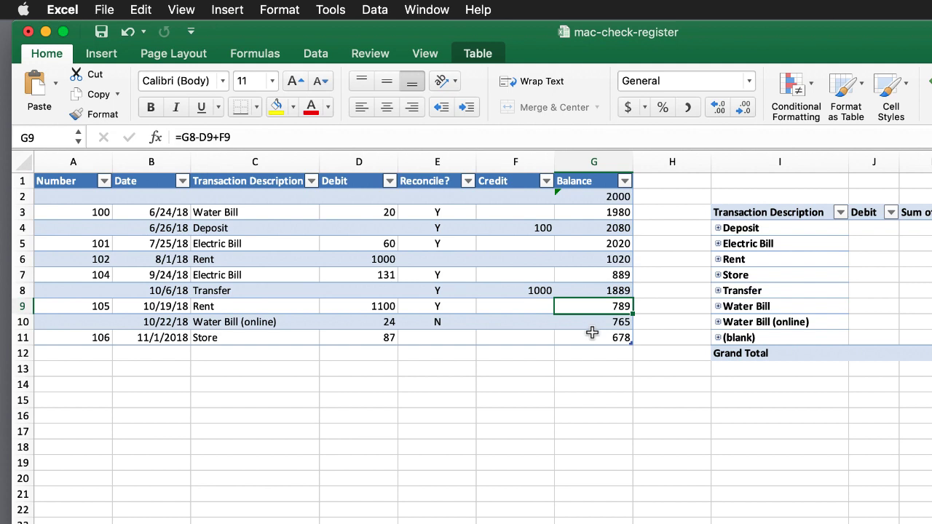